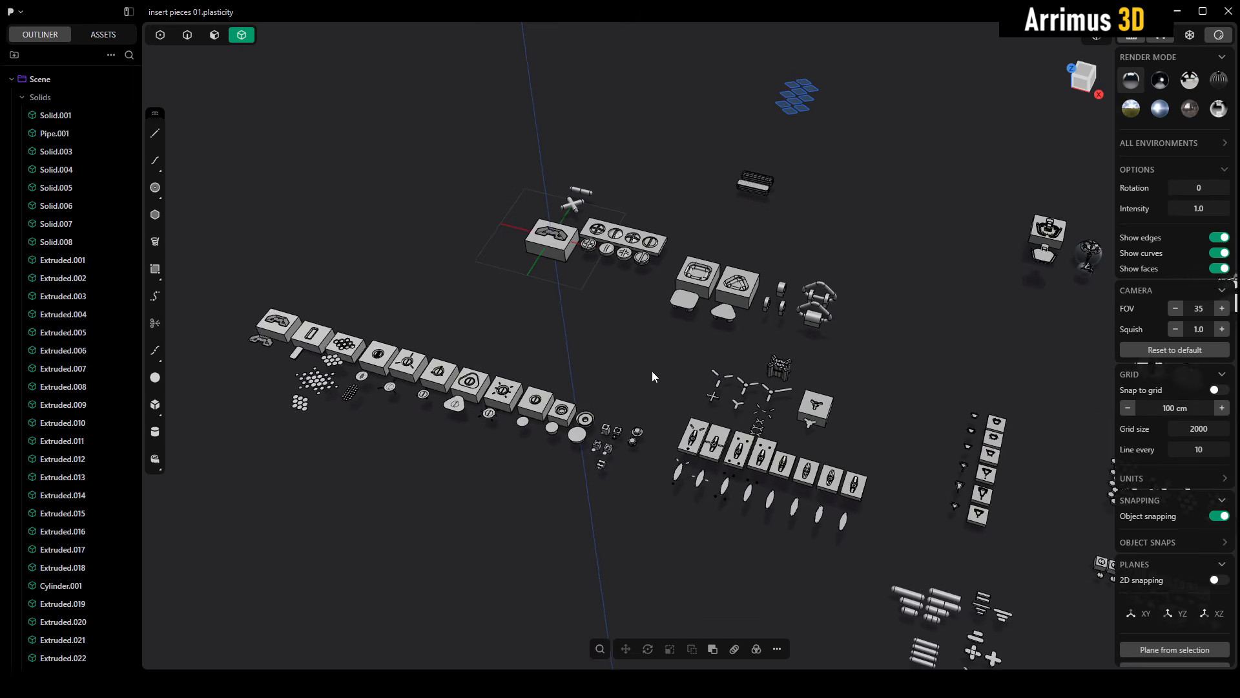
Step: Look over the whole library of insert pieces and their matching cutter solids
scroll(624, 363, up, 2)
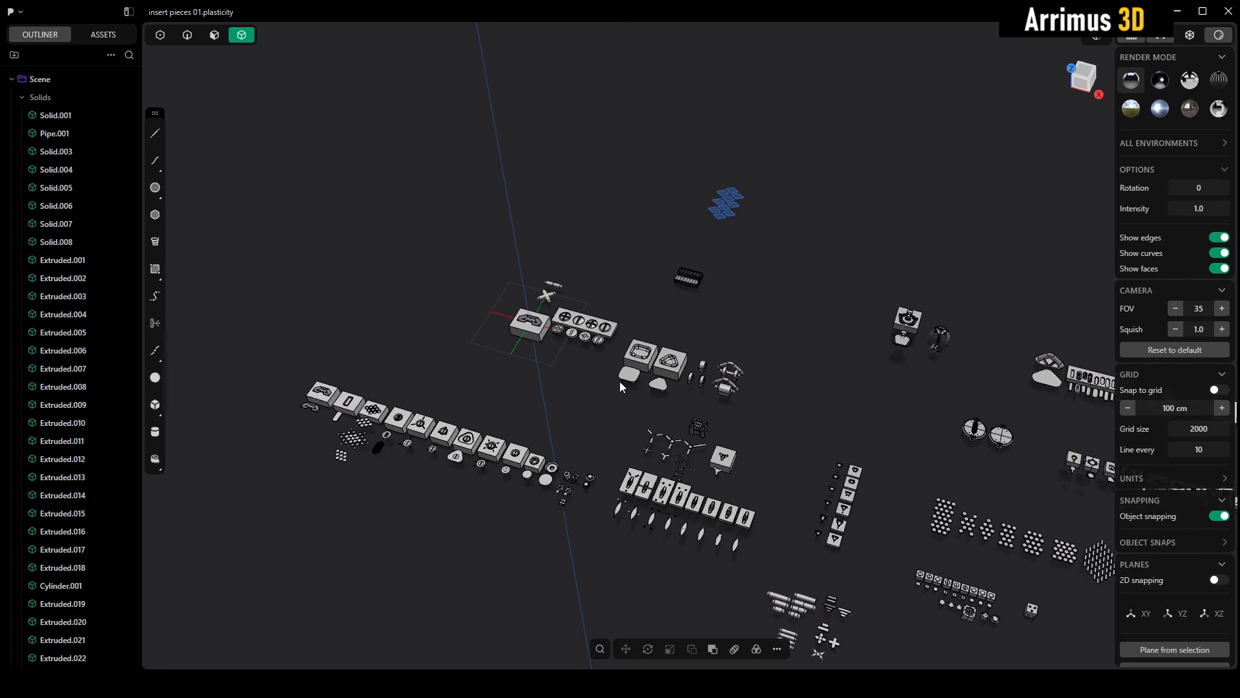
shift+middle_drag(714, 429, 715, 392)
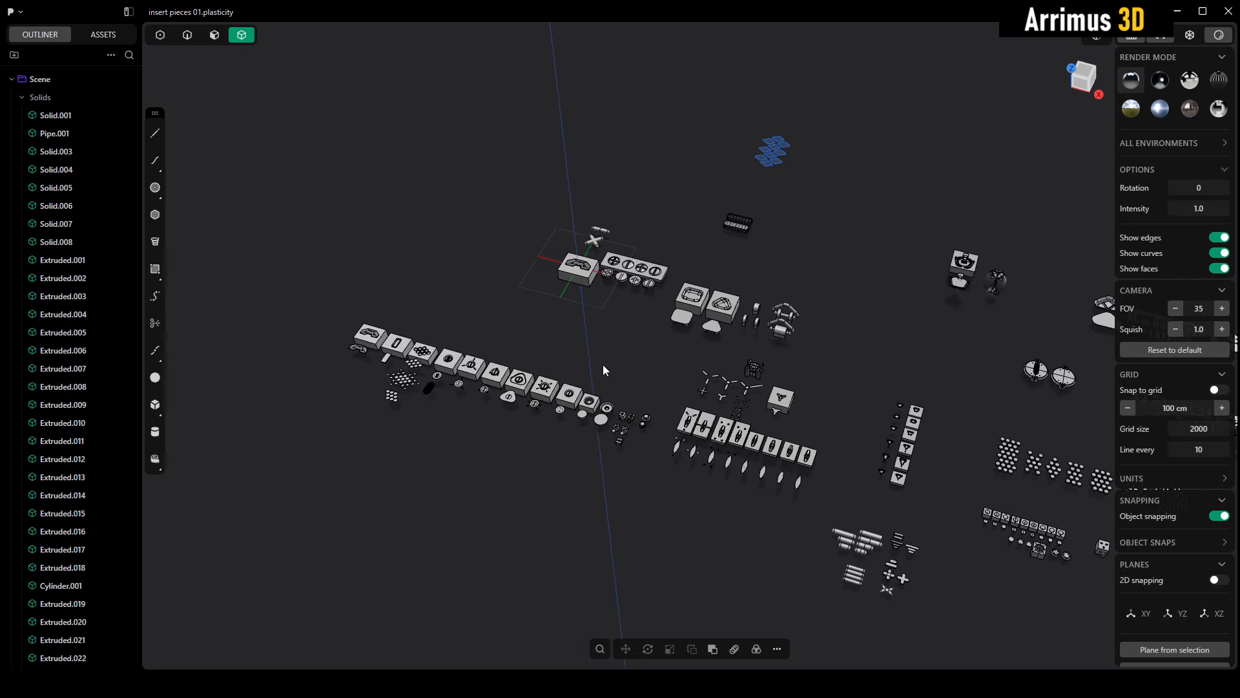
scroll(534, 401, up, 3)
shift+middle_drag(792, 341, 575, 398)
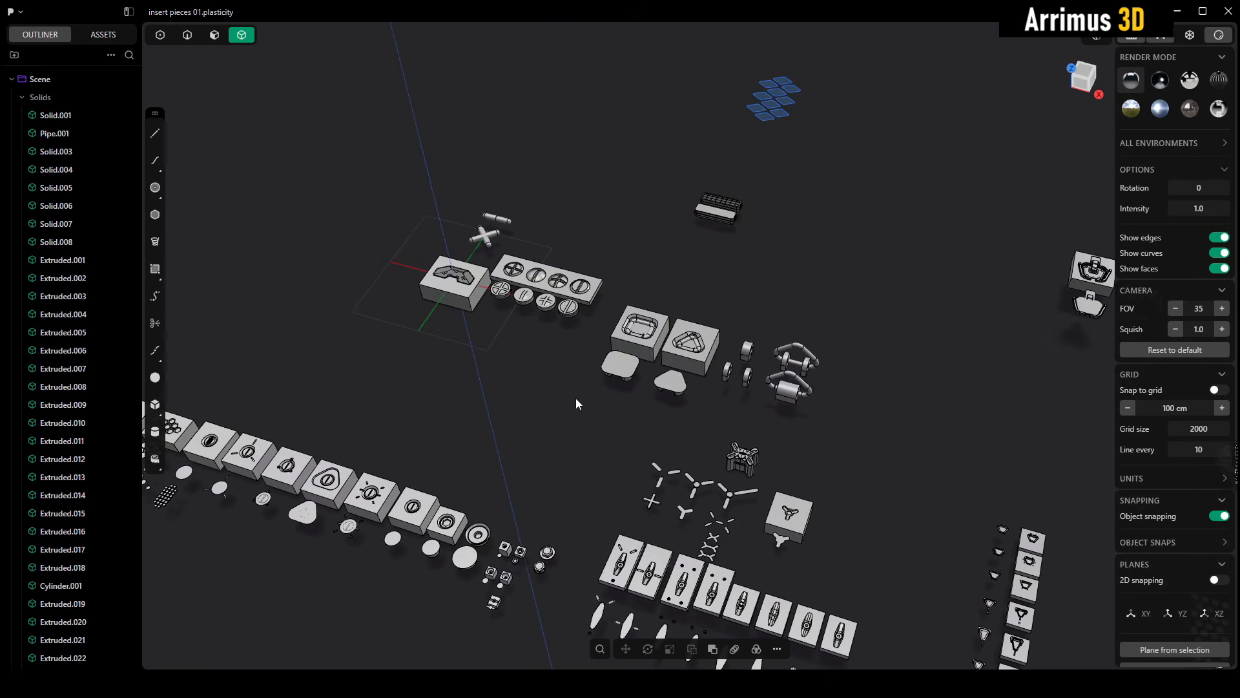
shift+middle_drag(688, 345, 656, 413)
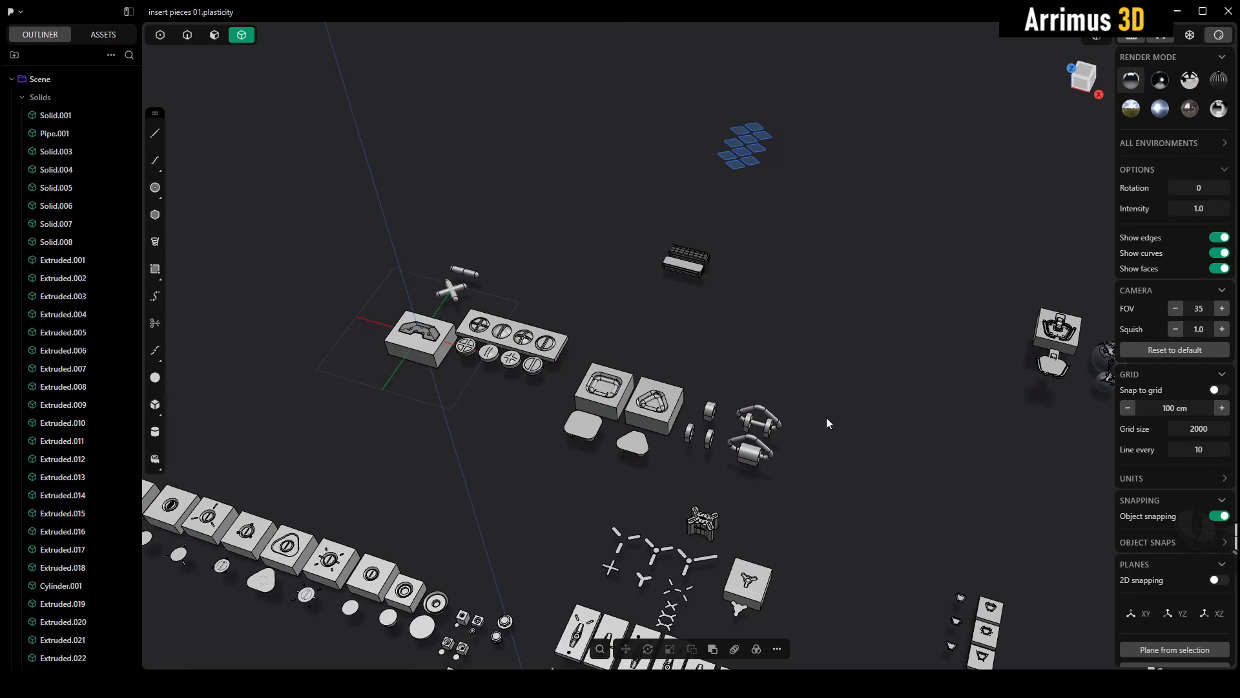
shift+middle_drag(843, 410, 447, 420)
shift+middle_drag(607, 430, 479, 373)
shift+middle_drag(719, 555, 974, 317)
shift+middle_drag(641, 318, 820, 340)
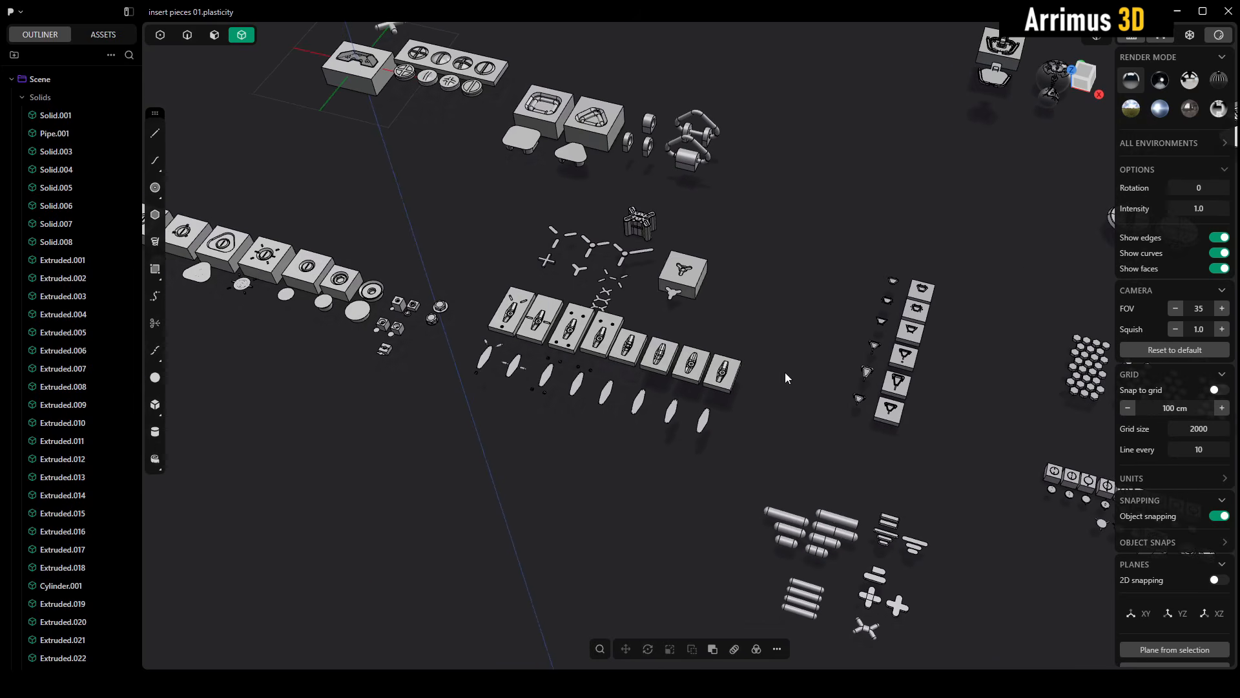
Step: Examine the row of sample blocks up close, including the honeycomb block and its loose hexagon pieces
scroll(613, 323, up, 10)
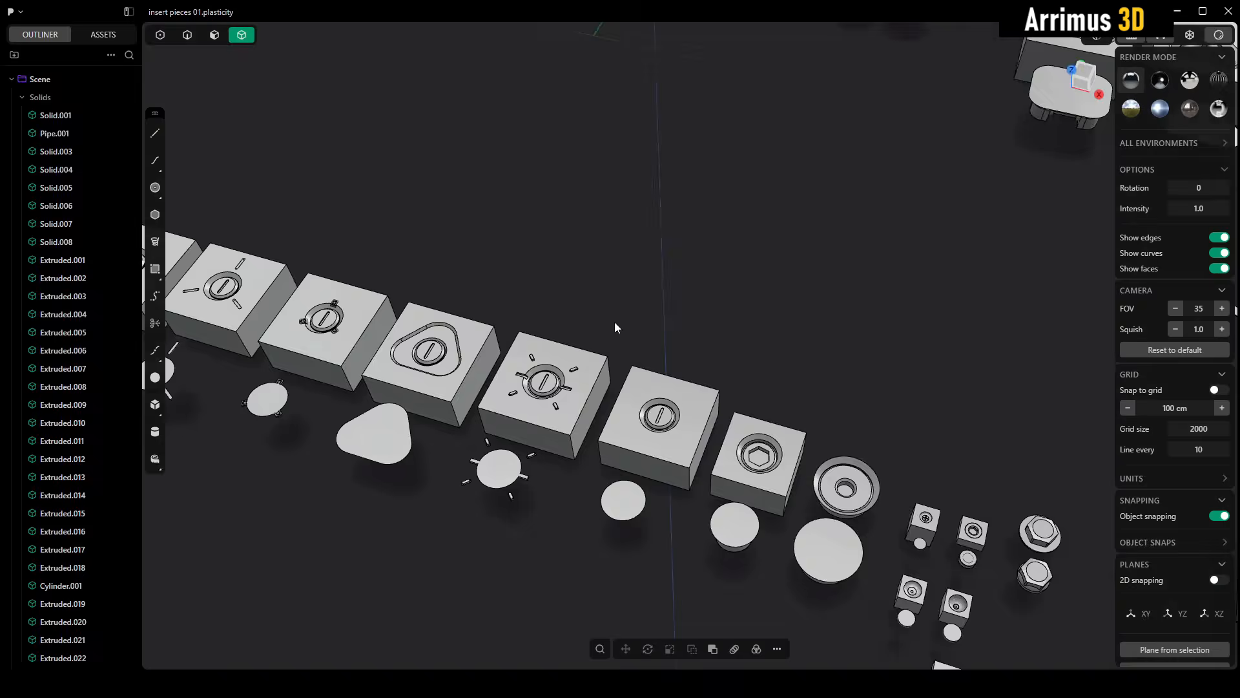
scroll(758, 385, down, 5)
scroll(669, 381, up, 4)
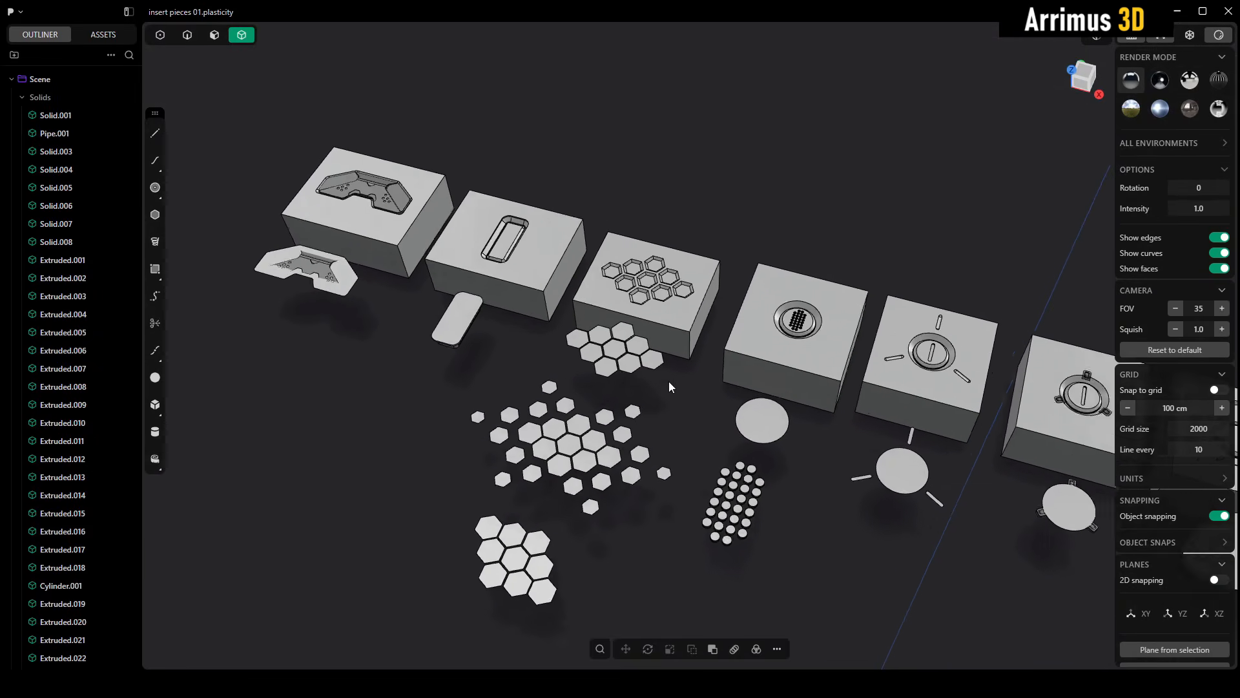
middle_drag(676, 344, 680, 349)
scroll(672, 354, up, 4)
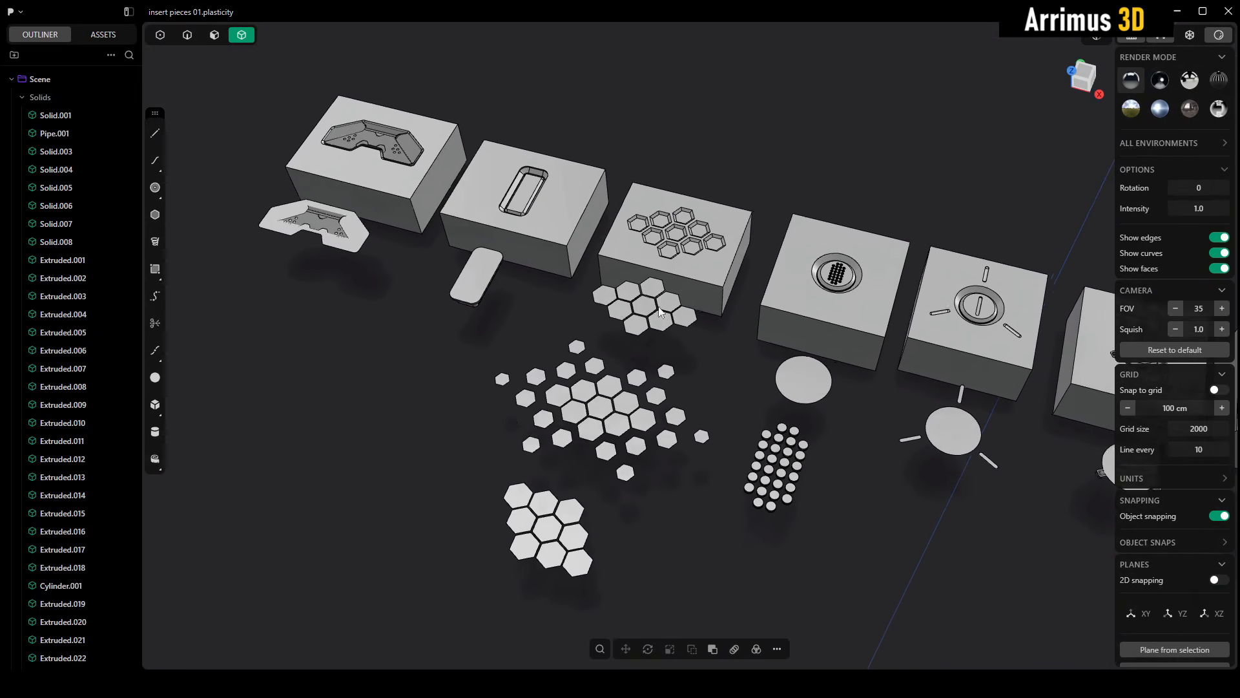
middle_drag(668, 285, 675, 260)
scroll(658, 303, up, 1)
shift+middle_drag(641, 337, 717, 326)
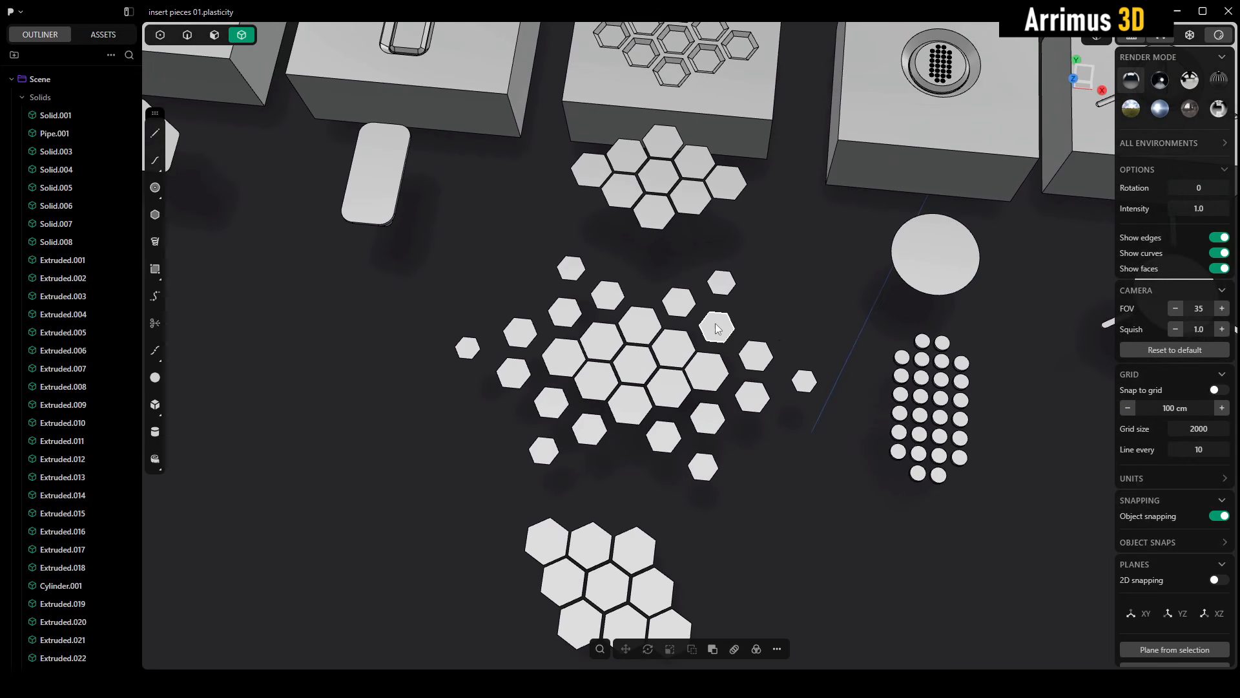
Step: Select the scattered hexagon cluster in front of the honeycomb block and clear the selection
drag(841, 284, 453, 447)
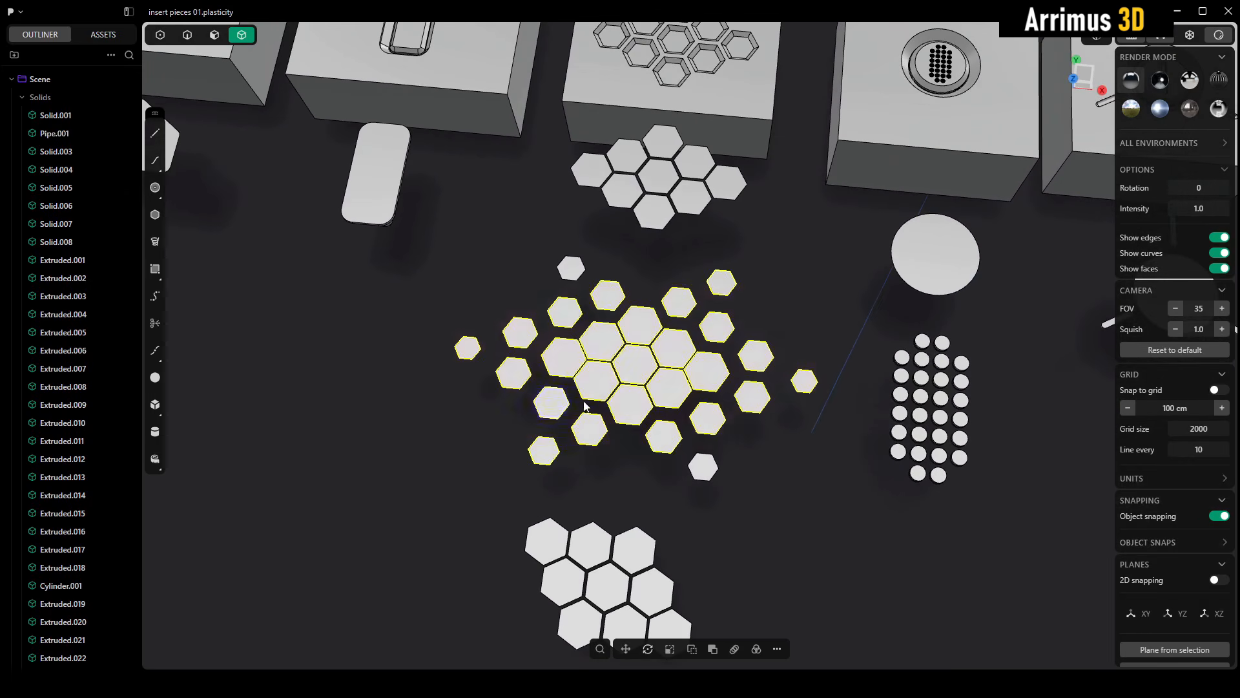
middle_drag(586, 409, 639, 423)
click(794, 451)
middle_drag(794, 451, 810, 458)
drag(833, 266, 598, 423)
shift+middle_drag(702, 301, 603, 432)
click(692, 354)
middle_drag(692, 354, 637, 379)
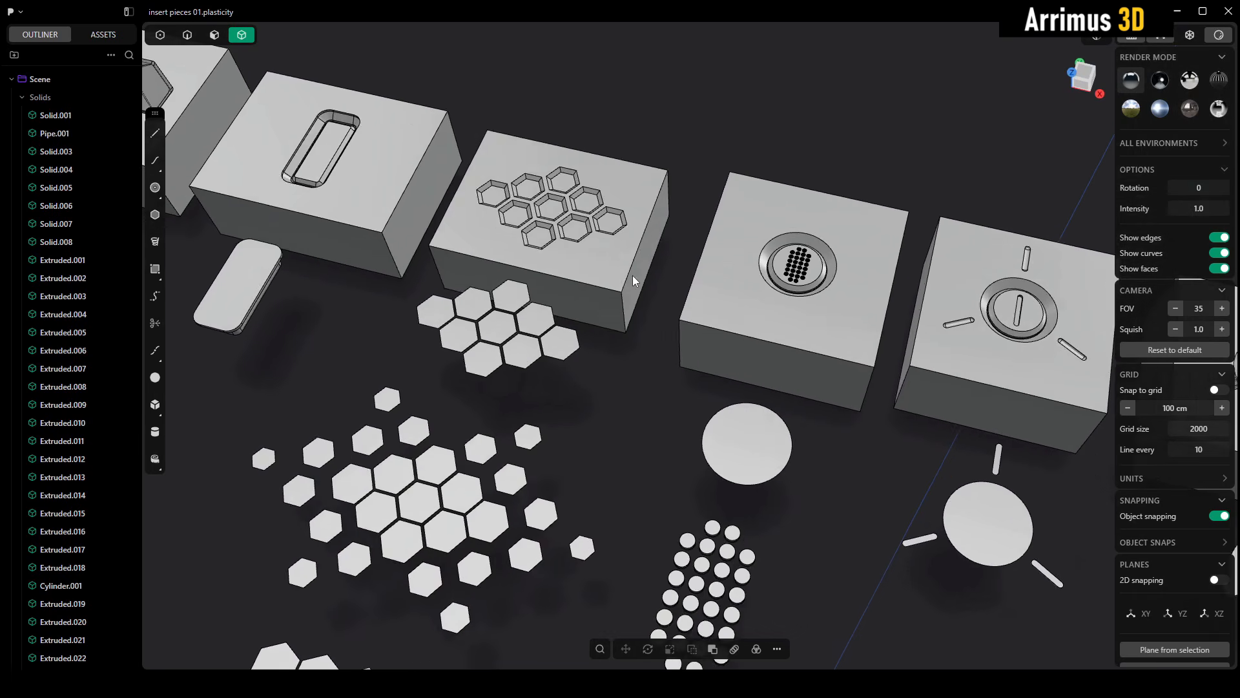
Step: Delete the block with the perforated round insert and undo the deletion
scroll(565, 226, down, 5)
scroll(671, 280, up, 3)
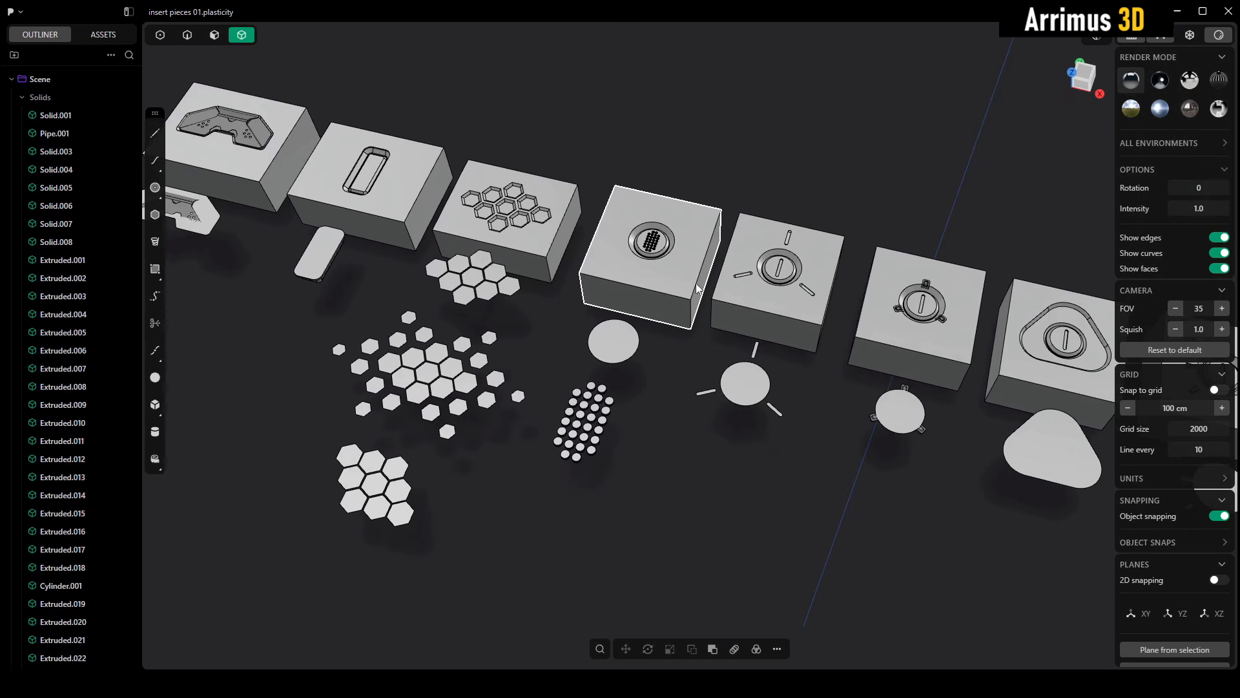
scroll(702, 286, up, 5)
drag(683, 186, 514, 337)
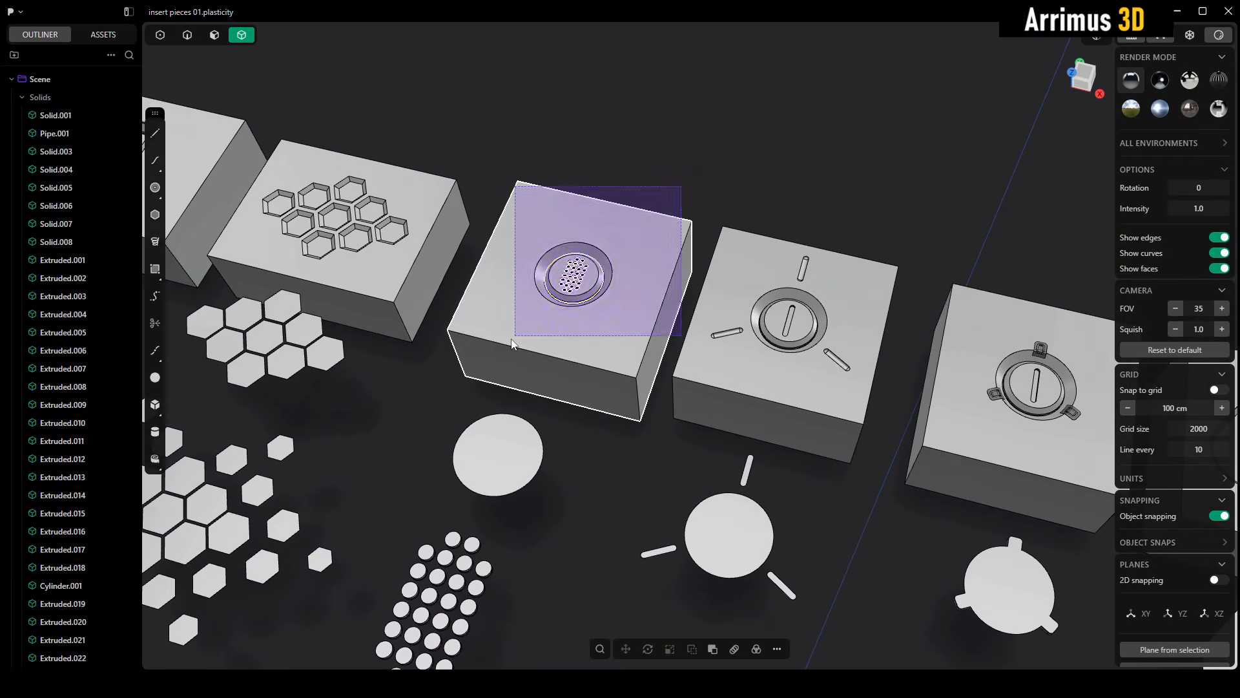
key(Delete)
shift+middle_drag(498, 464, 579, 408)
scroll(591, 408, up, 3)
scroll(576, 365, down, 3)
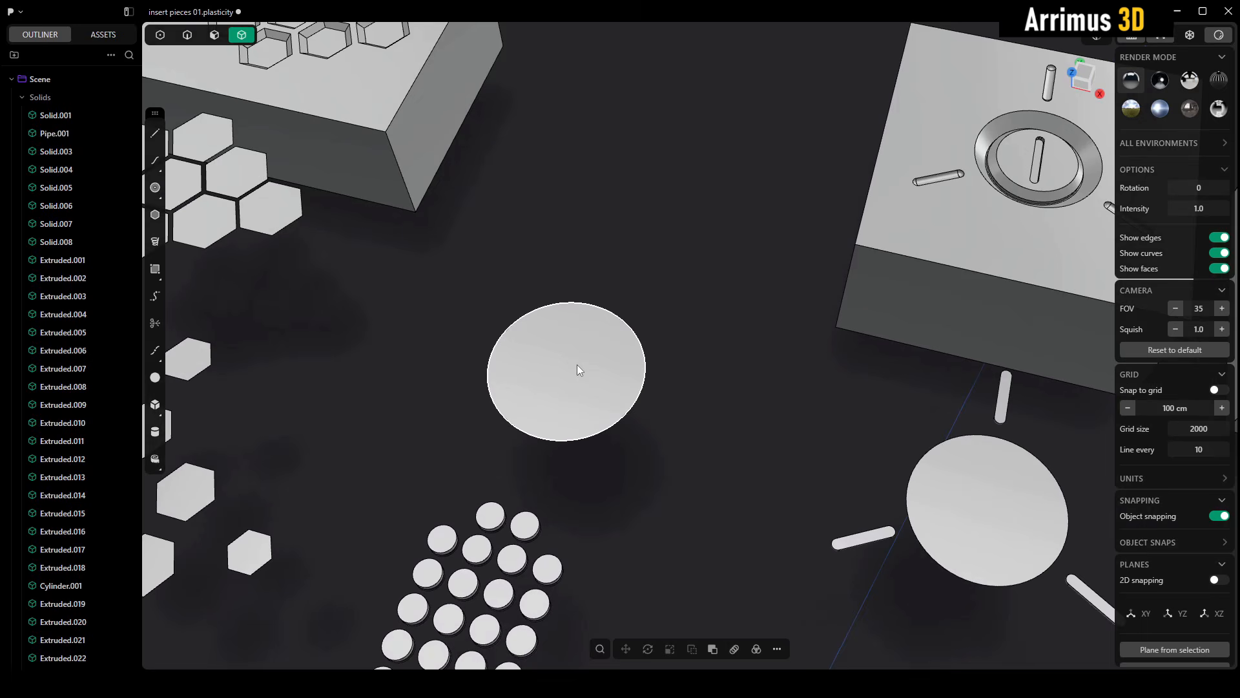
key(ctrl+z)
Step: Delete the plain round disc in front of the perforated block, undo the deletion and clear the selection
middle_drag(684, 438, 597, 451)
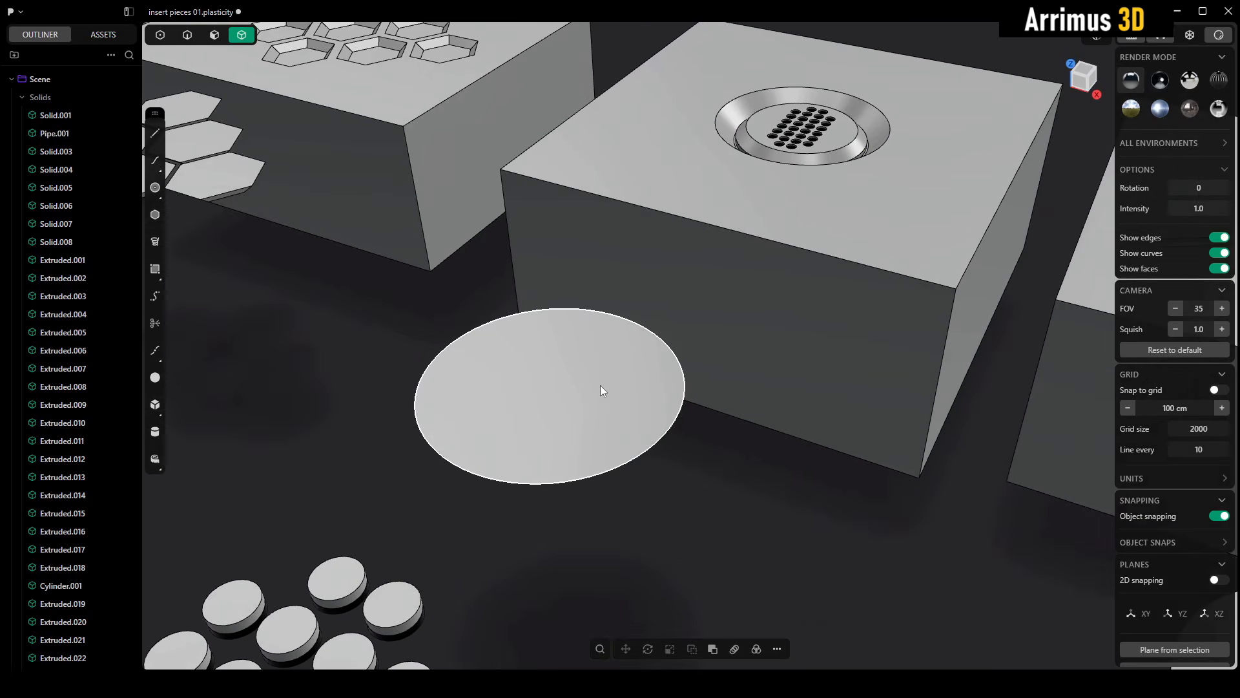
click(600, 384)
key(Delete)
key(ctrl+z)
click(738, 433)
middle_drag(737, 432, 740, 466)
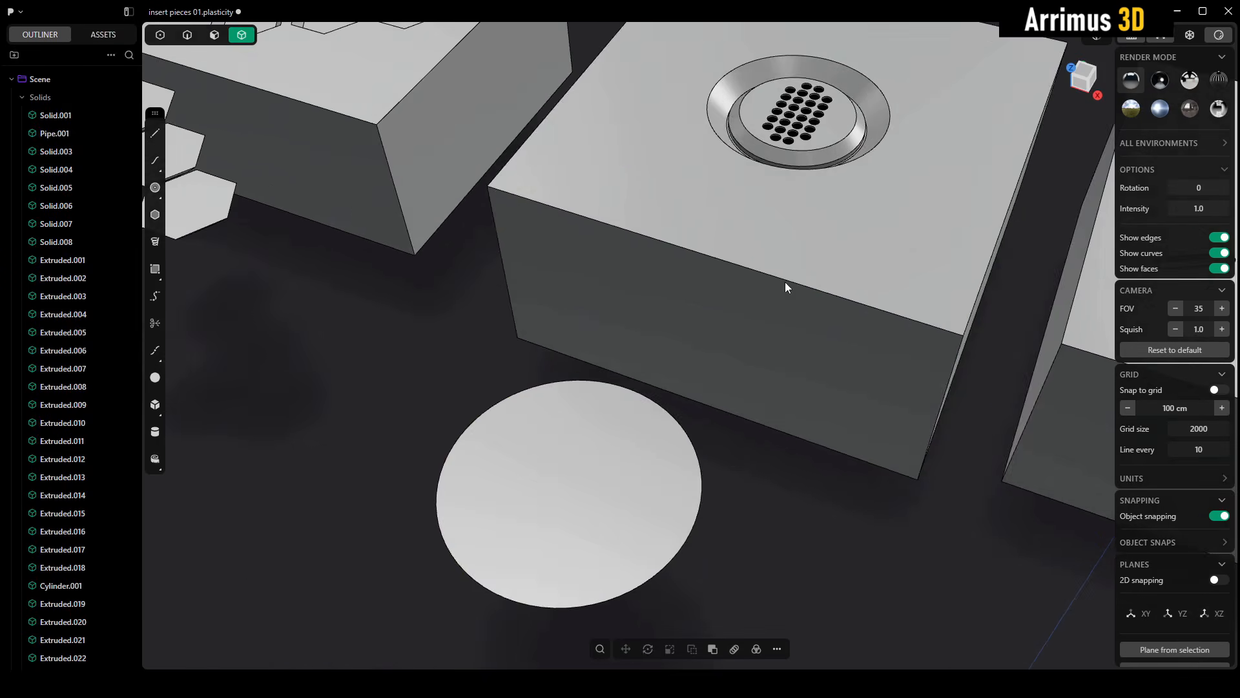
Step: Select all solids of the scattered hexagon cluster in front of the honeycomb block
scroll(785, 282, down, 3)
shift+middle_drag(830, 274, 735, 288)
shift+middle_drag(802, 351, 731, 370)
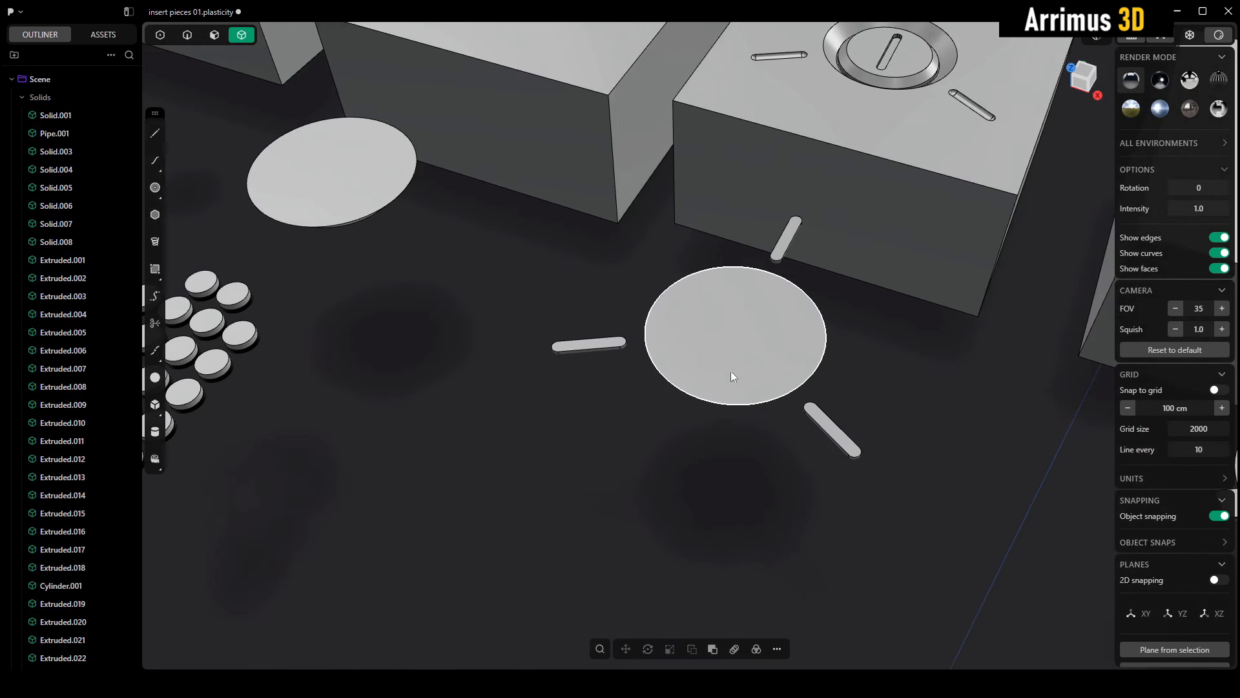
middle_drag(726, 327, 719, 398)
scroll(620, 329, down, 3)
shift+middle_drag(610, 319, 741, 245)
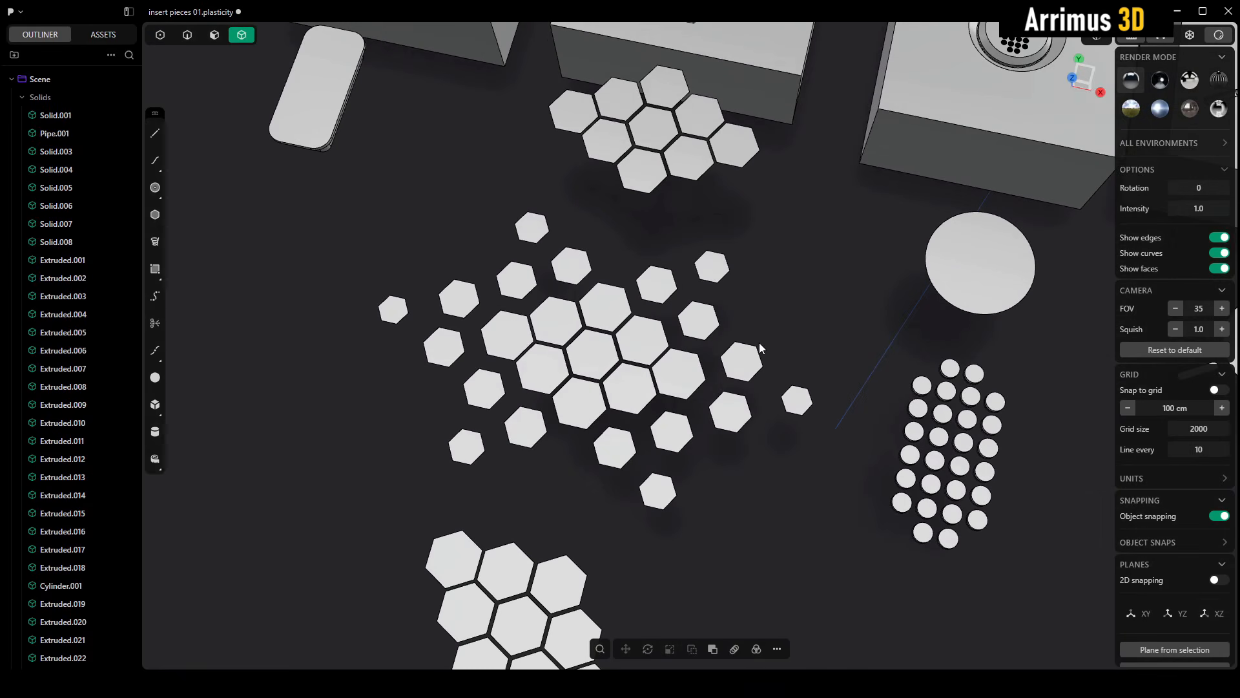
middle_drag(758, 342, 769, 344)
drag(848, 274, 350, 533)
middle_drag(350, 534, 613, 412)
key(ctrl+d)
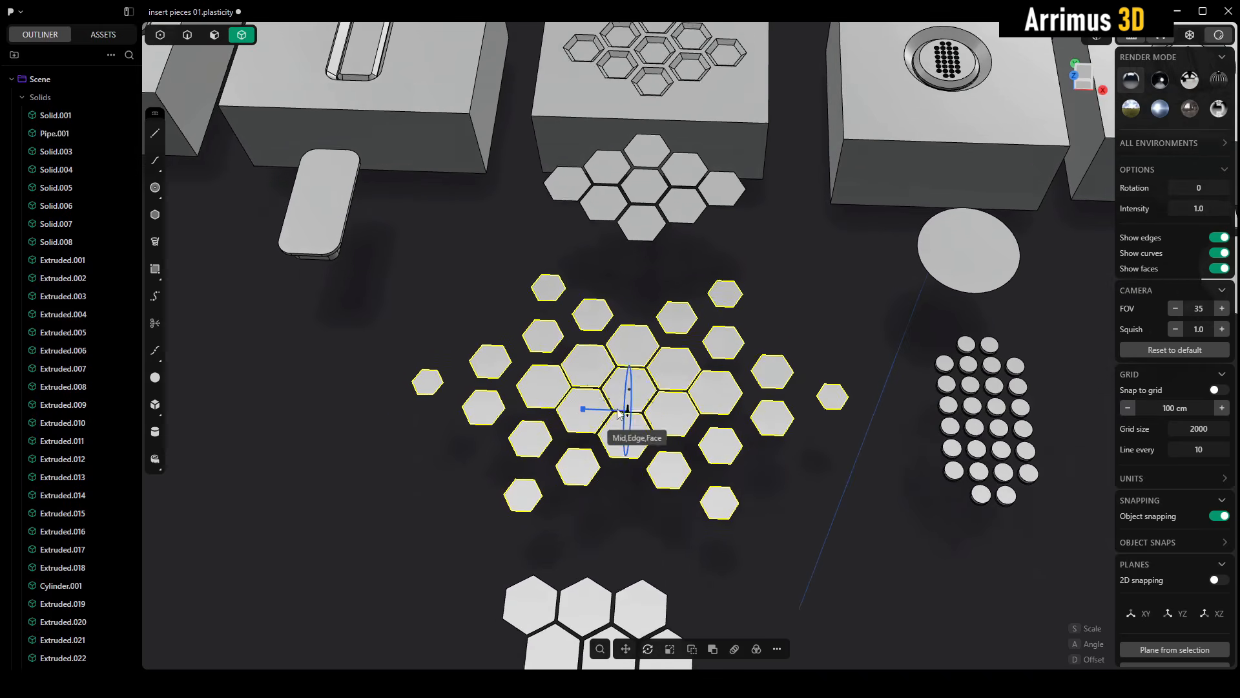
scroll(612, 412, up, 4)
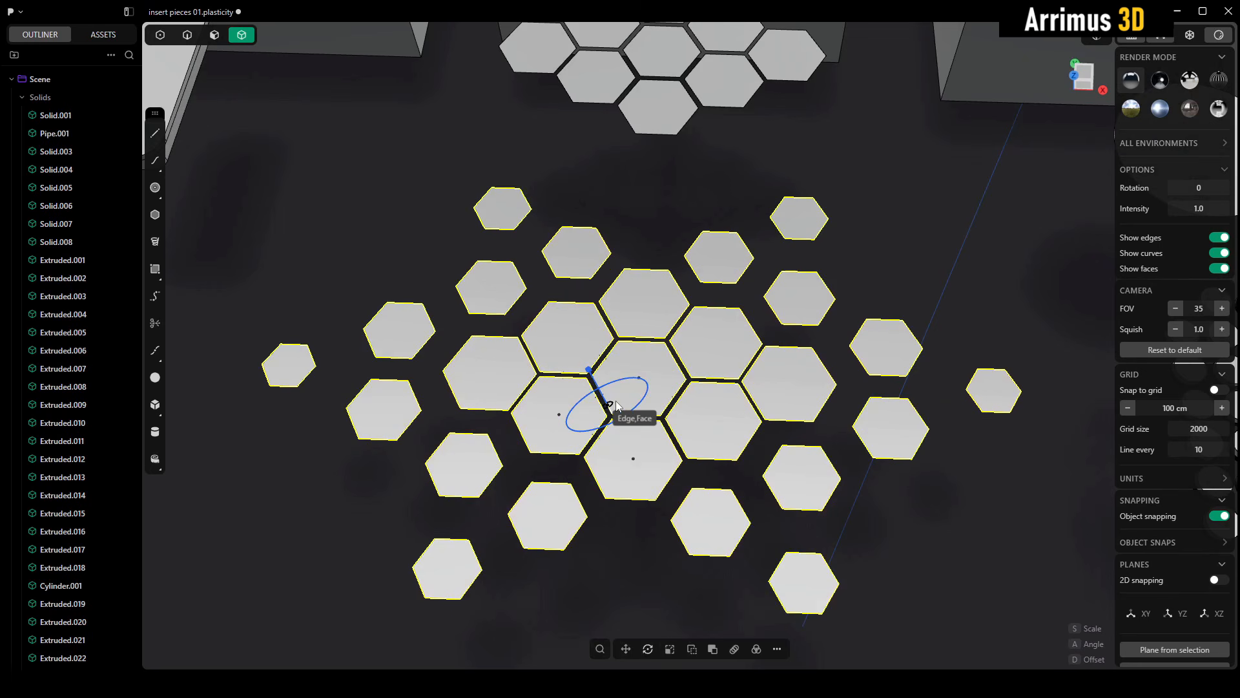
click(642, 376)
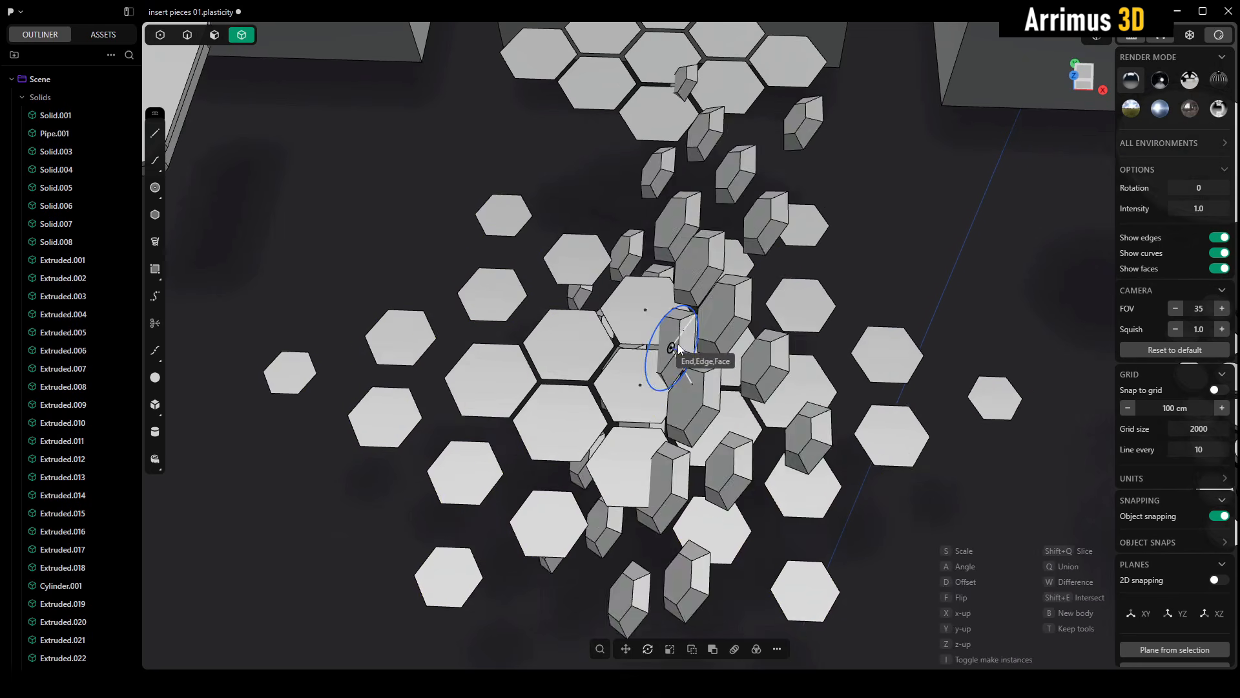
key(Escape)
shift+middle_drag(795, 328, 771, 344)
scroll(747, 336, down, 4)
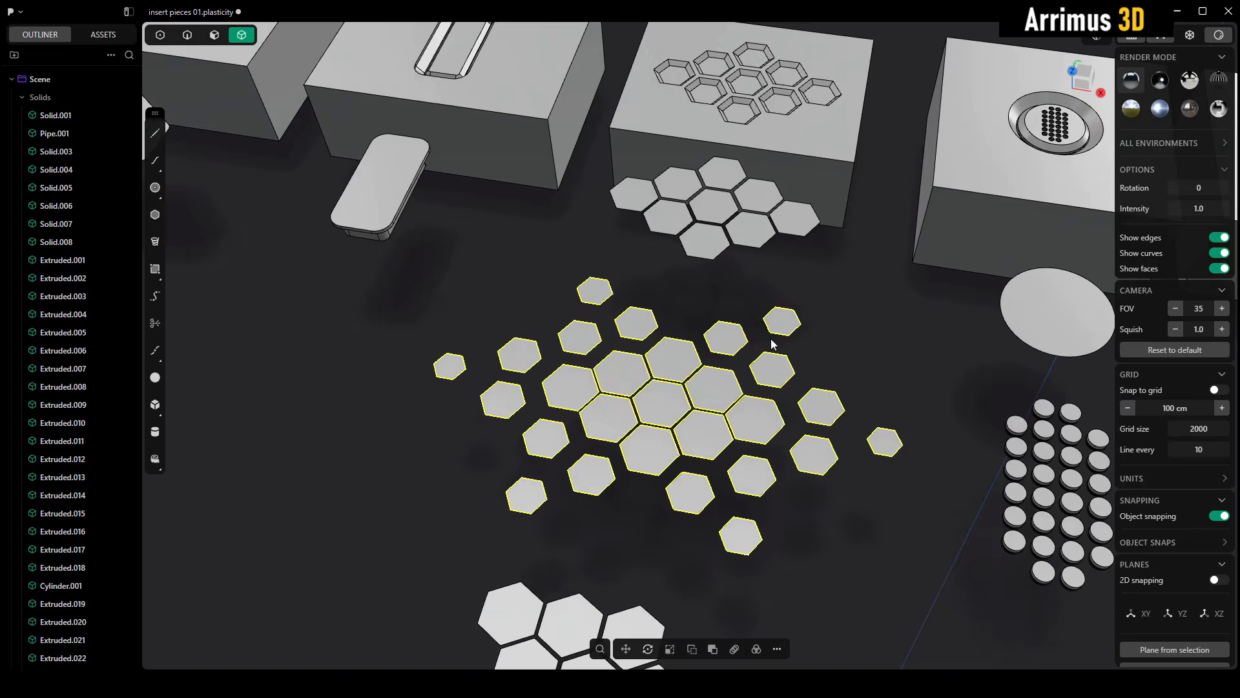
scroll(771, 344, down, 4)
key(ctrl+d)
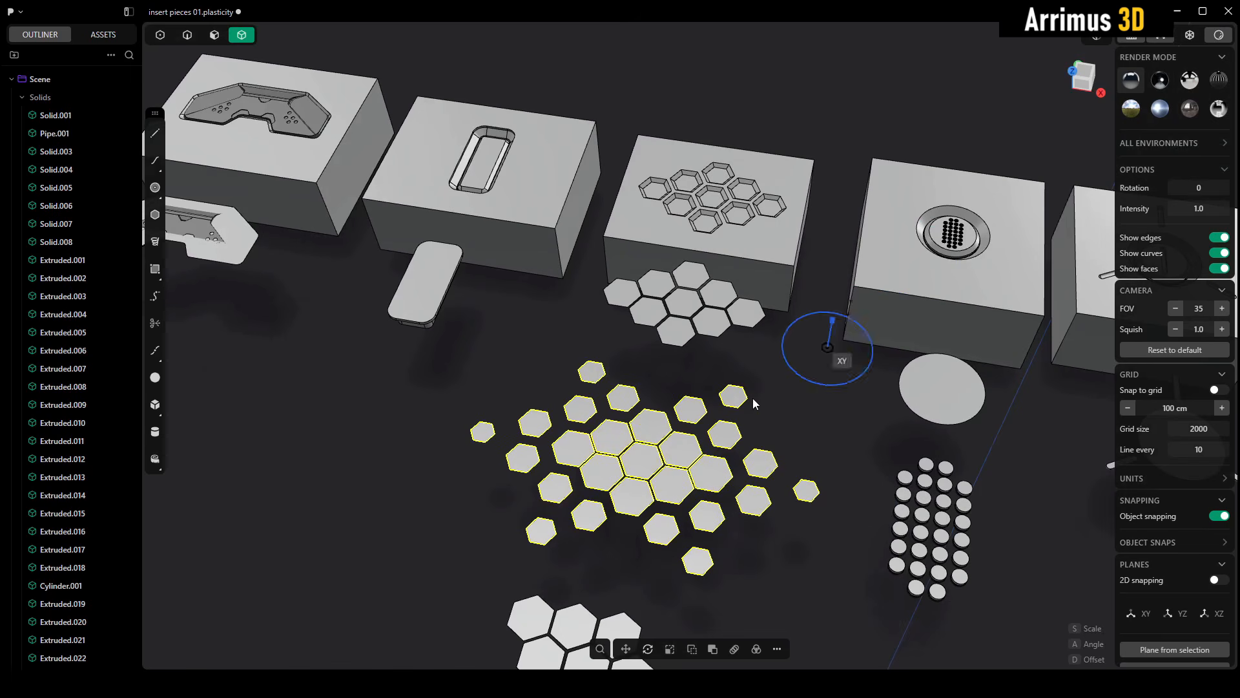
click(648, 456)
key(Escape)
Step: Copy the selected hexagon cluster with the middle hexagon as its base point
shift+middle_drag(750, 408, 764, 376)
middle_drag(843, 349, 839, 354)
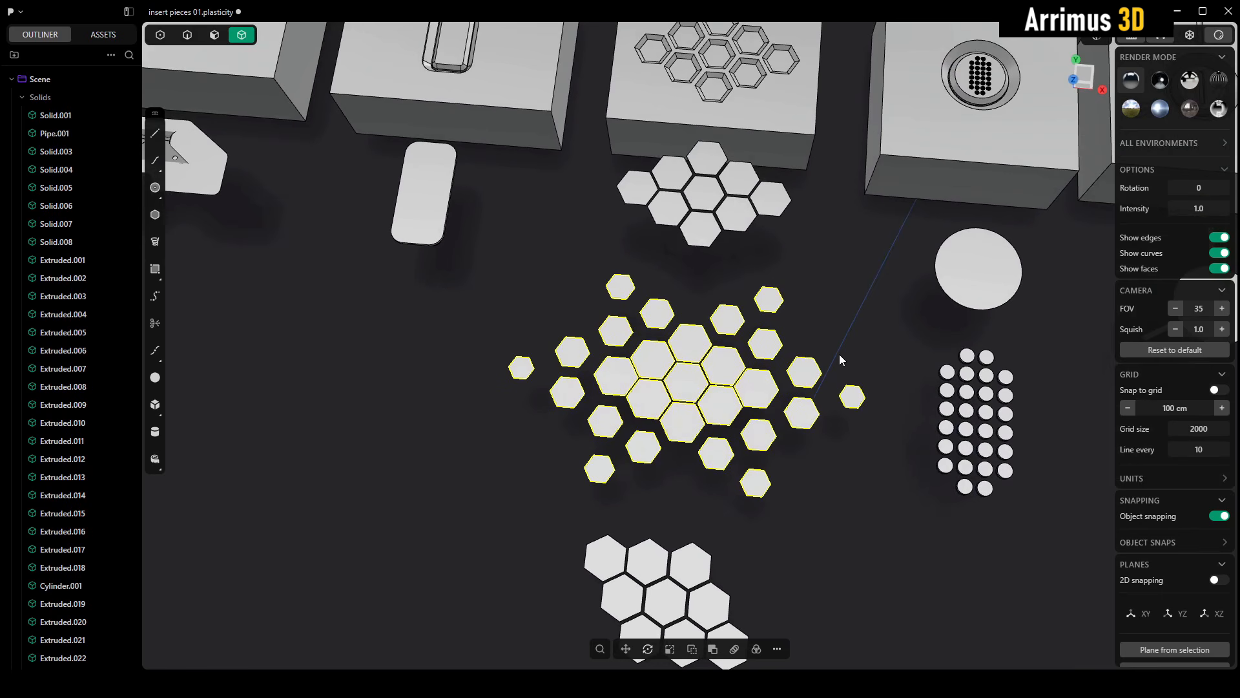
key(ctrl+d)
click(690, 379)
middle_drag(711, 417, 691, 376)
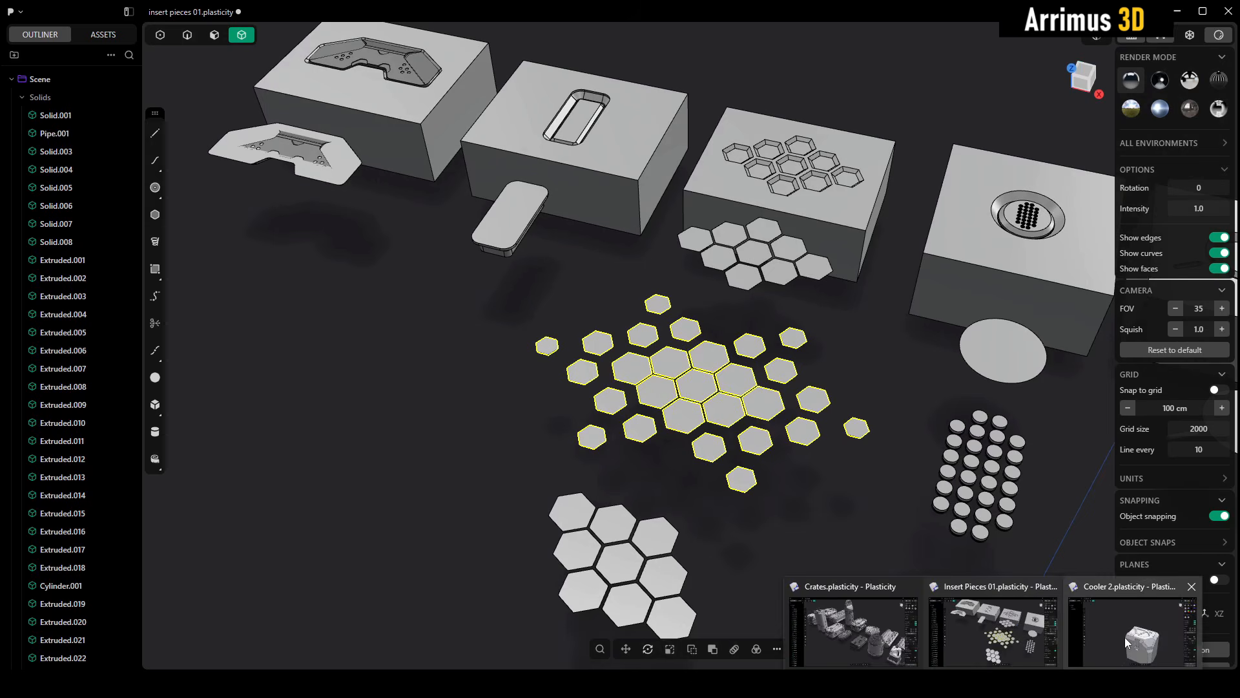
Step: Switch to the Cooler 2 file and paste the hexagon cluster onto the cooler's front face, below the vertical slot
click(1125, 637)
shift+middle_drag(843, 461, 831, 402)
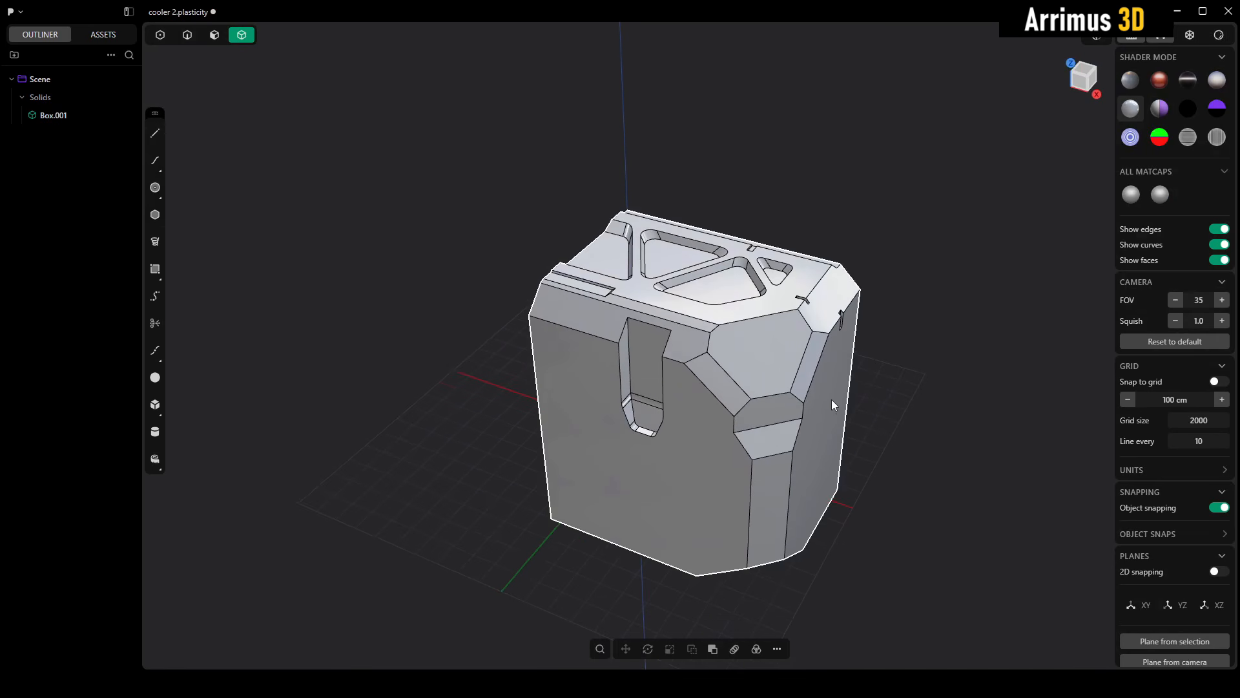
key(ctrl+v)
scroll(710, 376, up, 10)
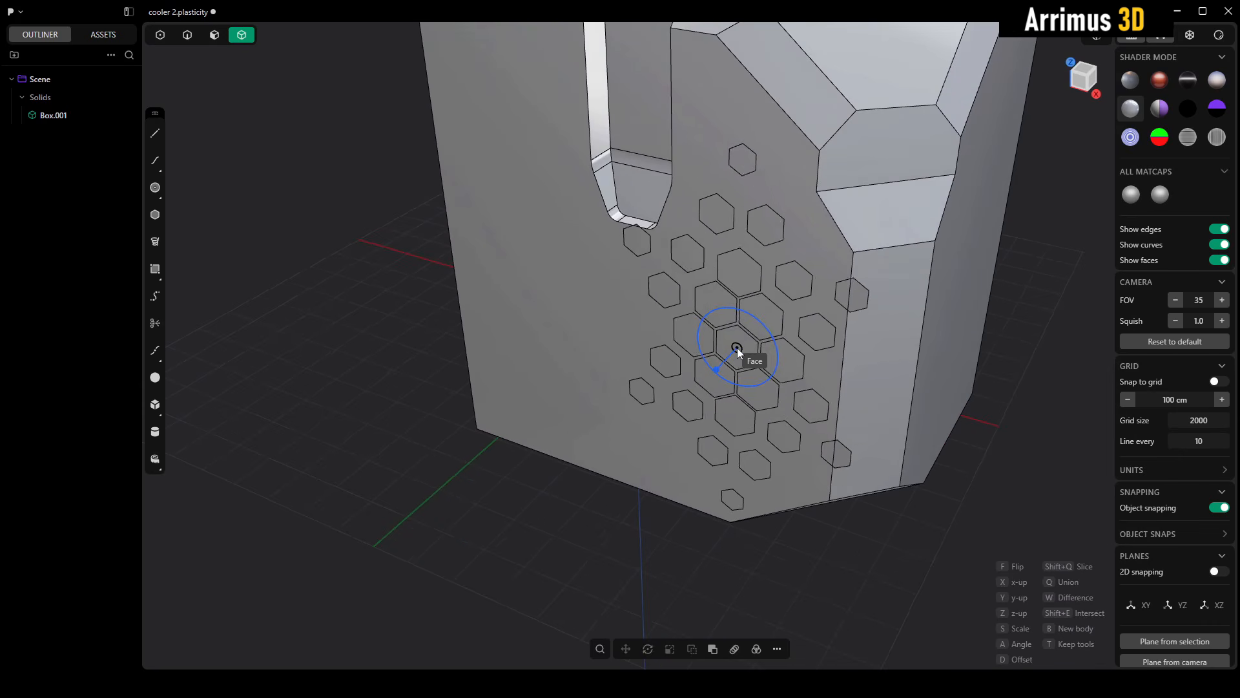
click(718, 334)
Step: Scale the pasted hexagon cluster down on the cooler's front face
scroll(737, 339, up, 3)
scroll(762, 360, up, 2)
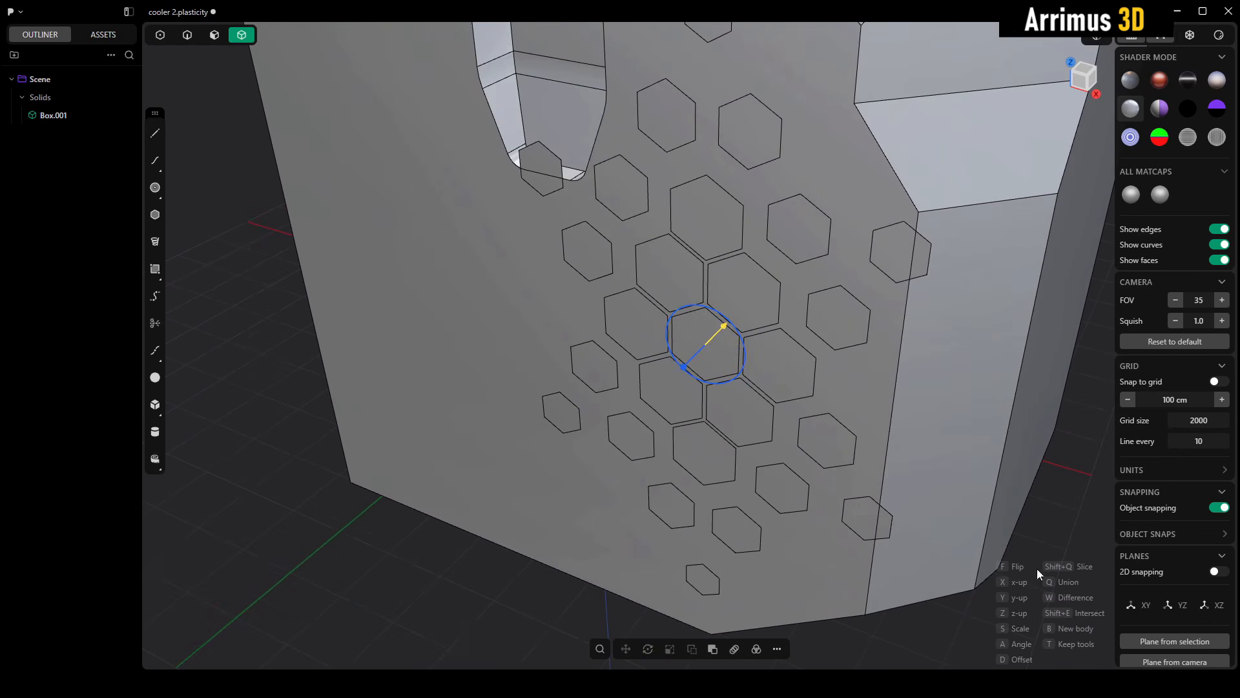
key(s)
click(726, 310)
Step: Offset the hexagon cluster about -0.8 cm from the cooler's front face
middle_drag(726, 310, 743, 335)
scroll(743, 334, up, 3)
key(d)
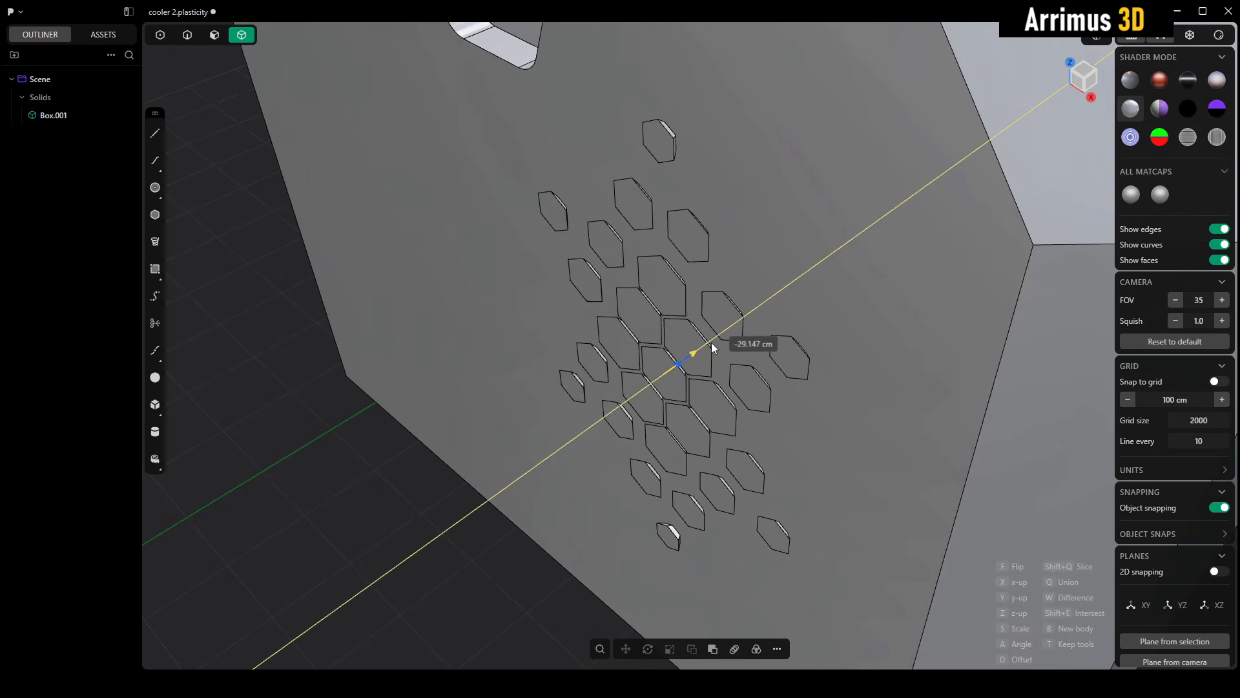
key(a)
middle_drag(738, 330, 711, 382)
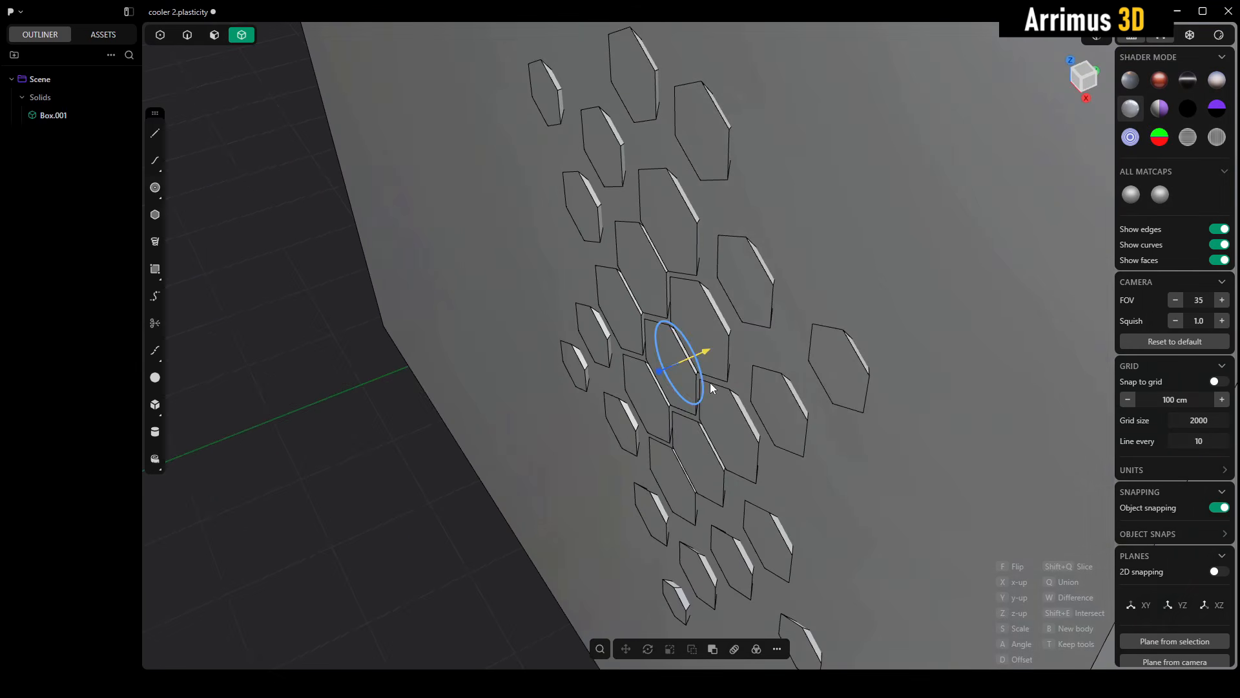
key(d)
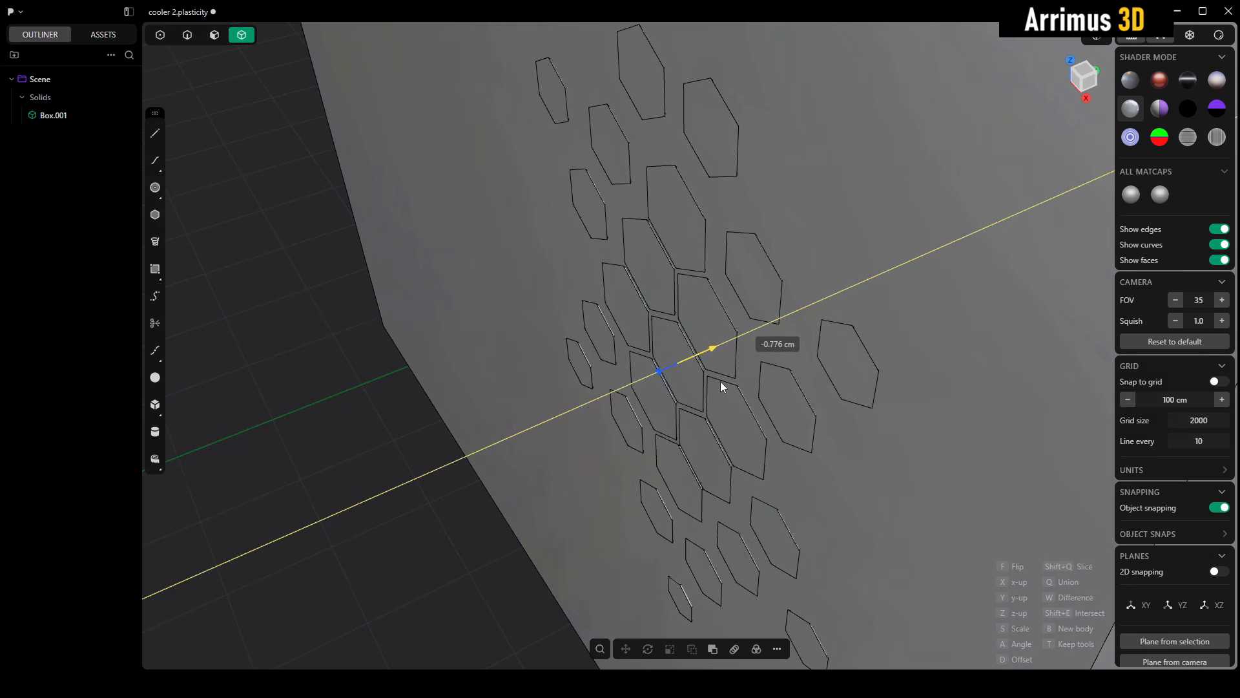
click(718, 380)
Step: Finish placing the hexagon cluster as separate solids on the cooler's front face
scroll(707, 423, down, 6)
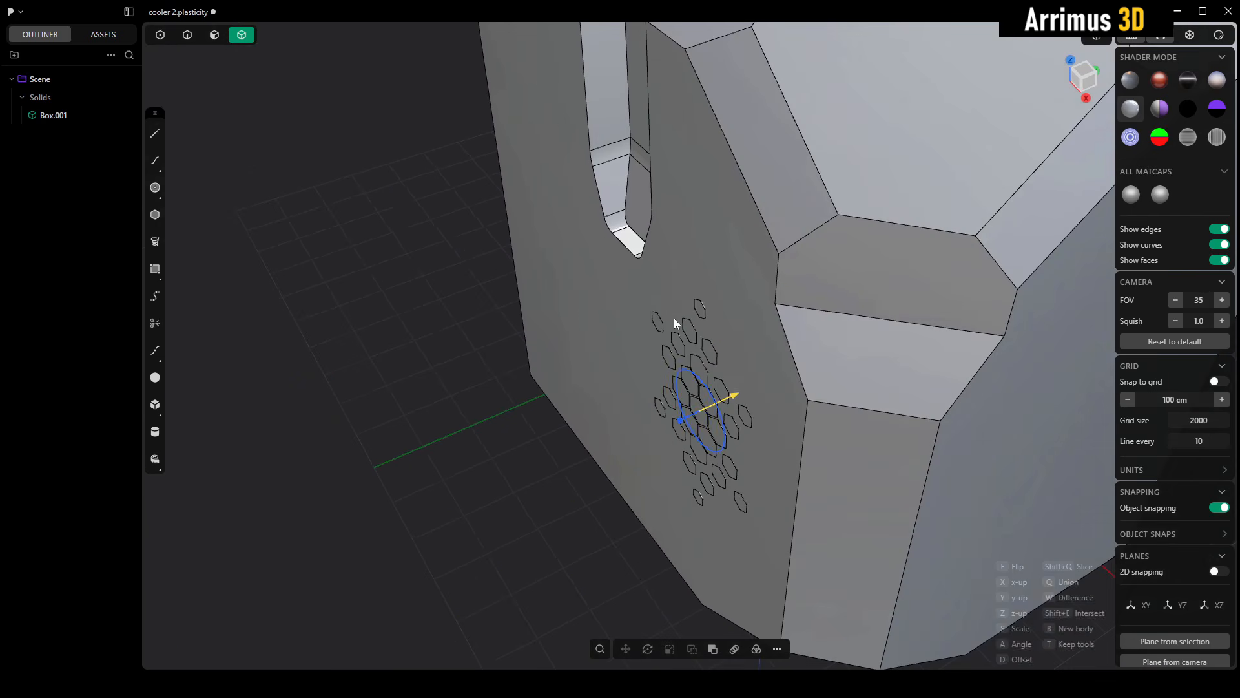
right_click(647, 367)
middle_drag(646, 369, 620, 328)
key(Escape)
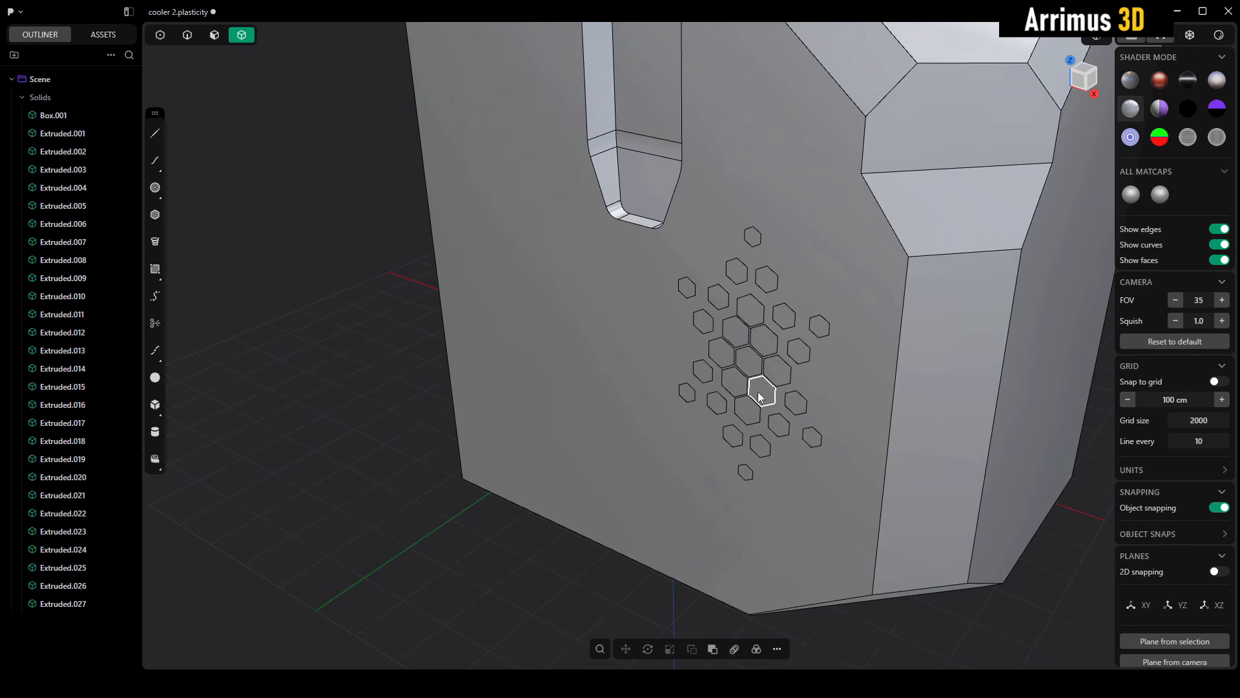
shift+middle_drag(807, 370, 746, 352)
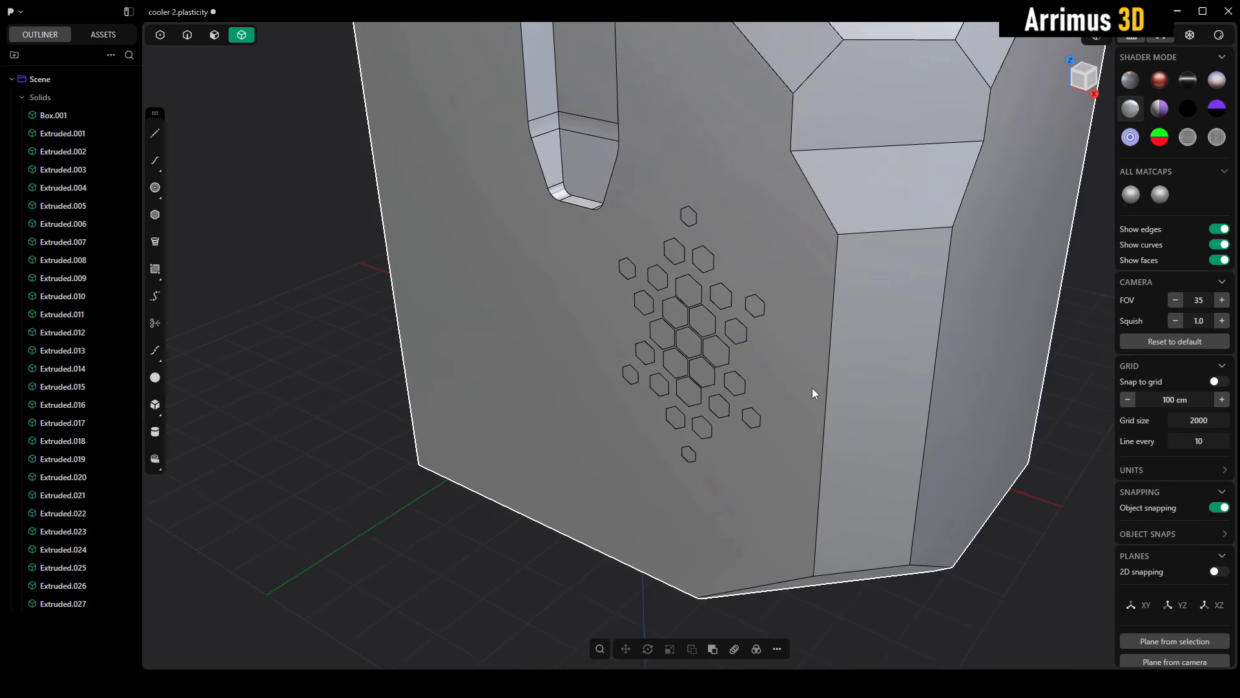
middle_drag(893, 405, 707, 360)
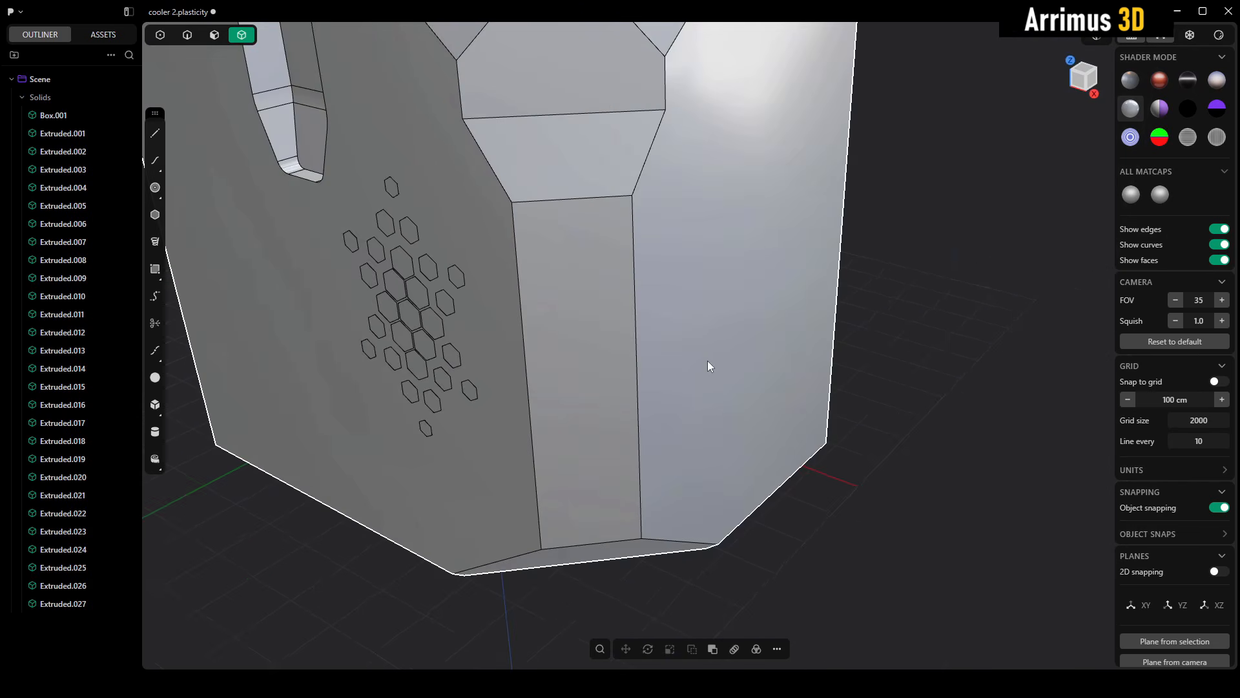
Step: Paste the hexagon cluster onto the cooler's adjacent side face, beyond the chamfered corner, and offset it from the surface
key(ctrl+v)
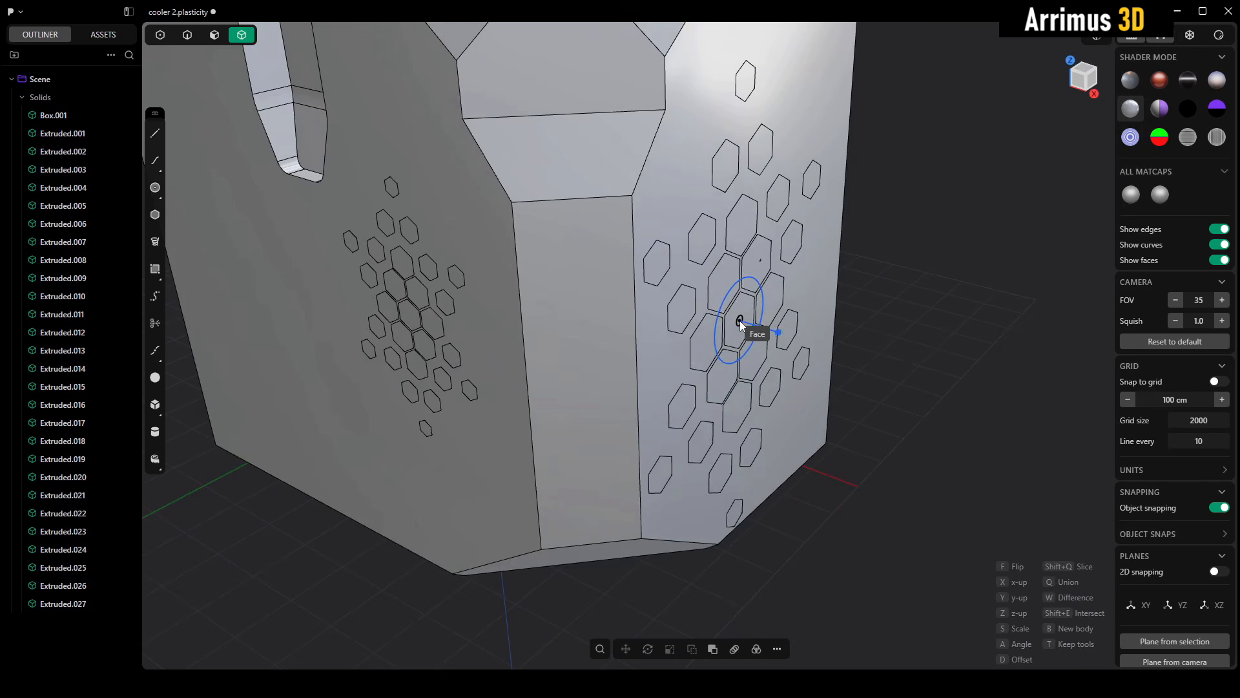
click(739, 318)
shift+middle_drag(739, 318, 707, 337)
key(d)
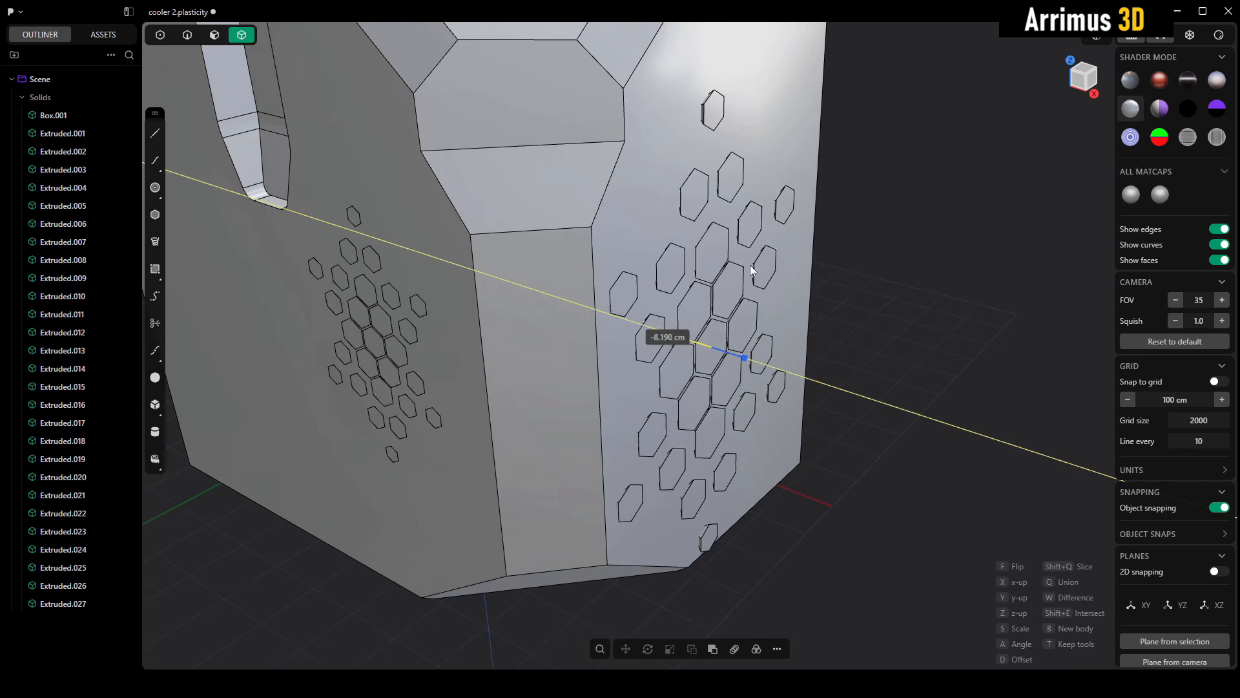
click(750, 265)
Step: Scale the hexagon cluster on the cooler's side face to about 0.73
scroll(748, 267, up, 4)
key(s)
click(700, 317)
key(s)
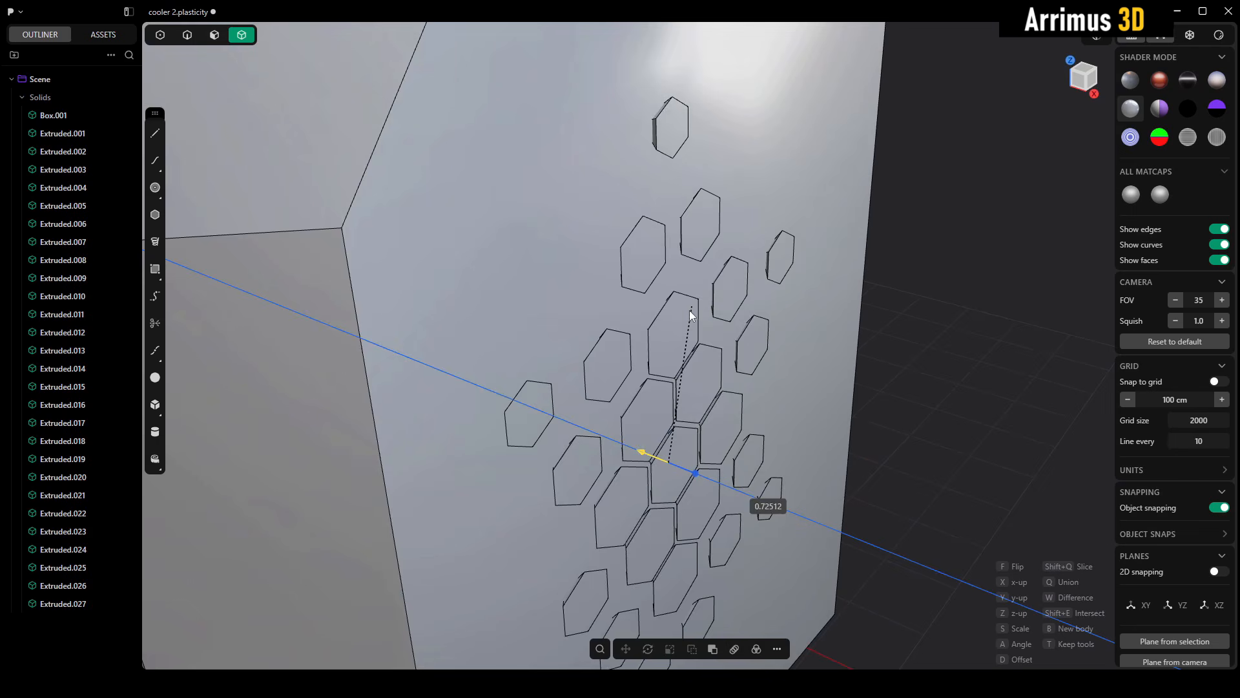
click(689, 311)
Step: Adjust the cluster's offset and cut the hexagons into the cooler's side face with the Difference operation
middle_drag(688, 310, 686, 348)
scroll(702, 351, up, 2)
key(d)
click(695, 349)
key(w)
click(683, 346)
scroll(799, 400, down, 10)
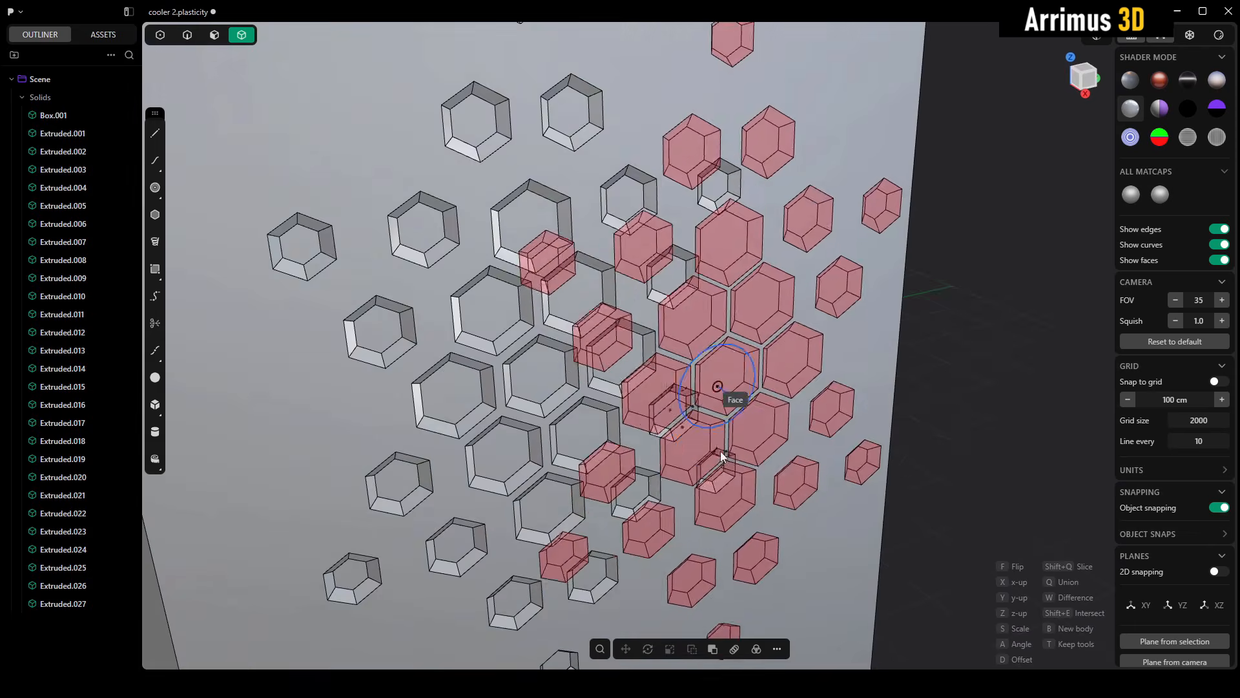
scroll(799, 349, up, 4)
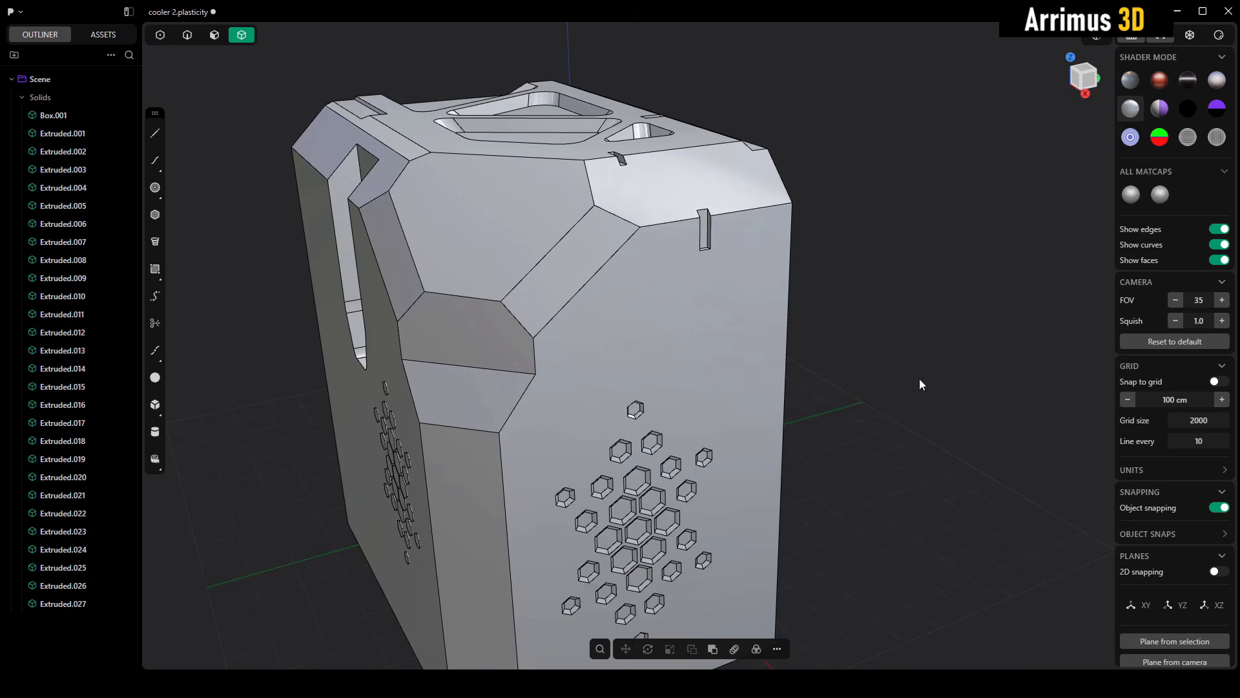
Step: Subtract the hexagon solids below the vertical slot from the cooler body with a Boolean difference
middle_drag(974, 528, 664, 447)
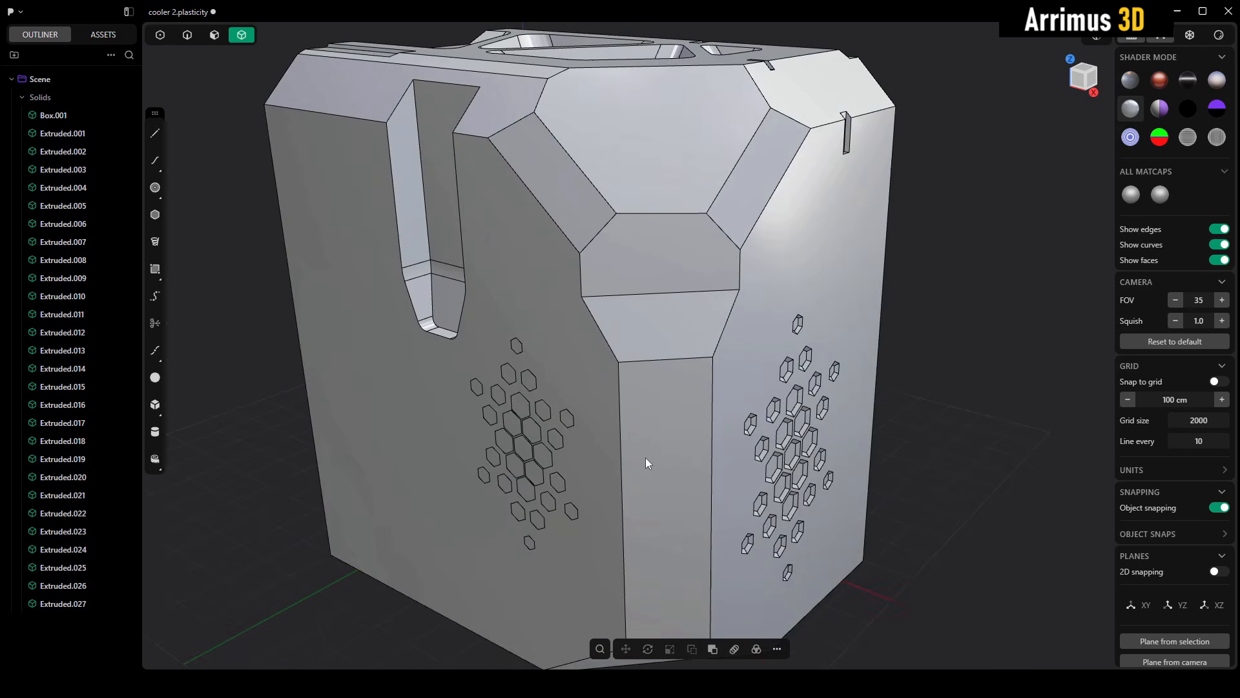
scroll(645, 458, up, 3)
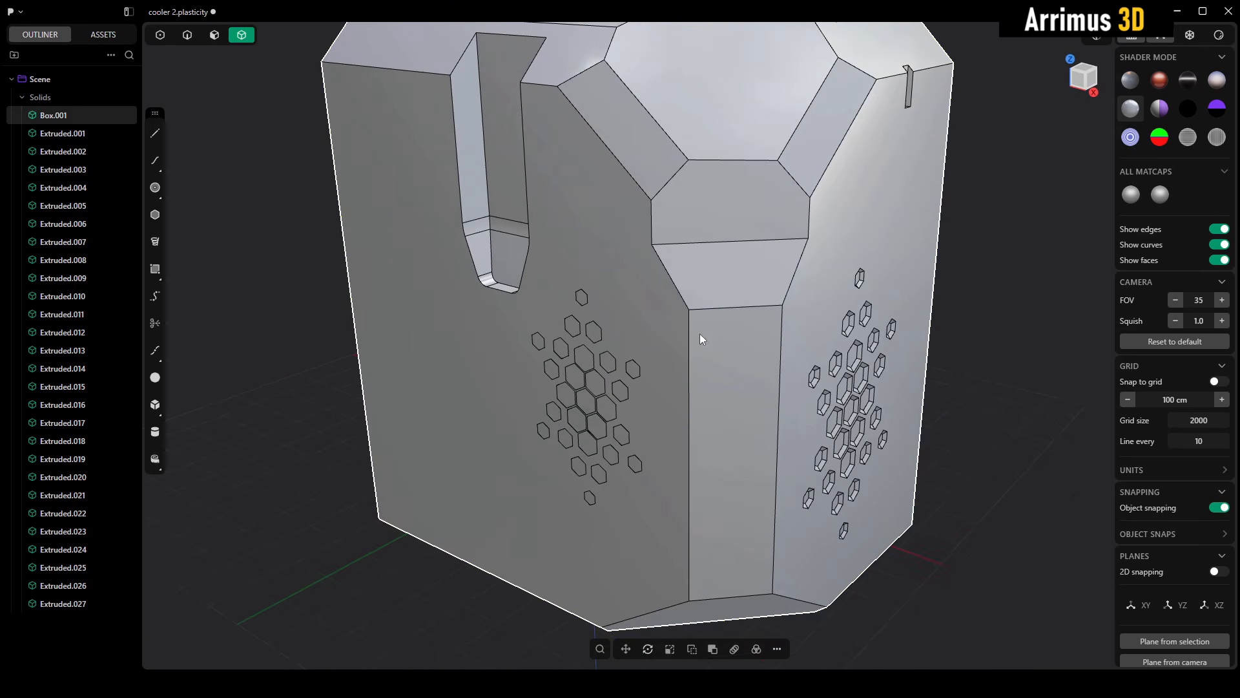
shift+drag(707, 259, 478, 527)
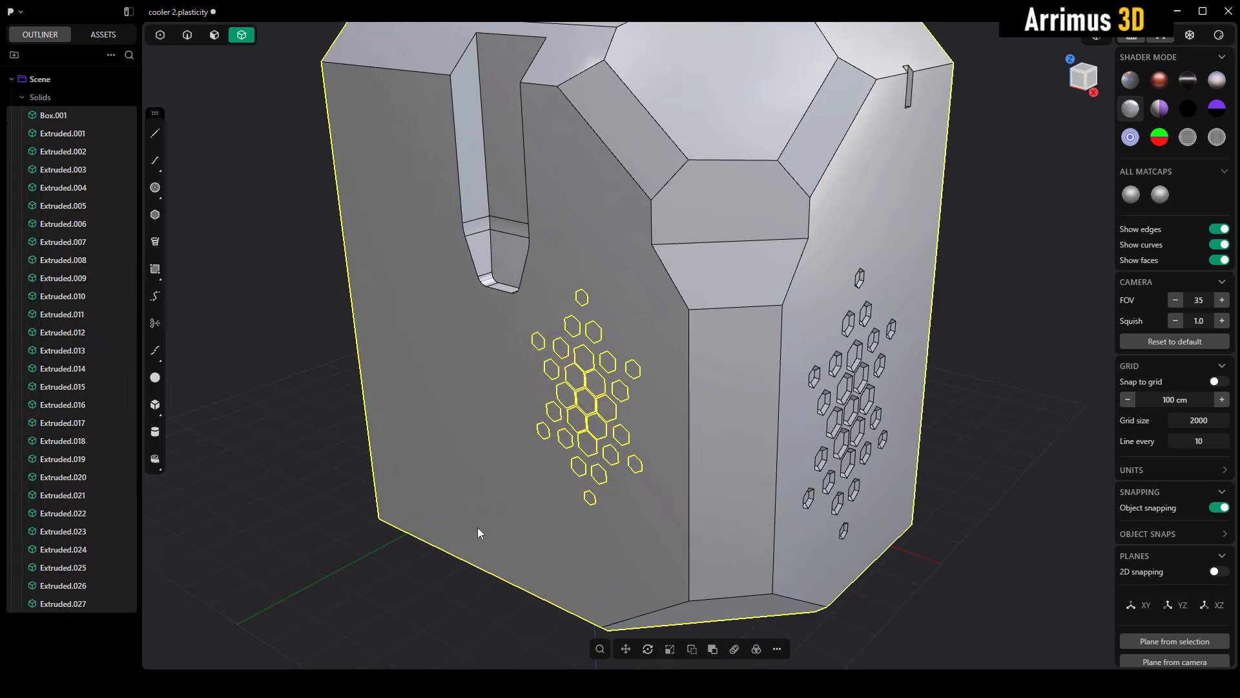
key(q)
right_click(944, 398)
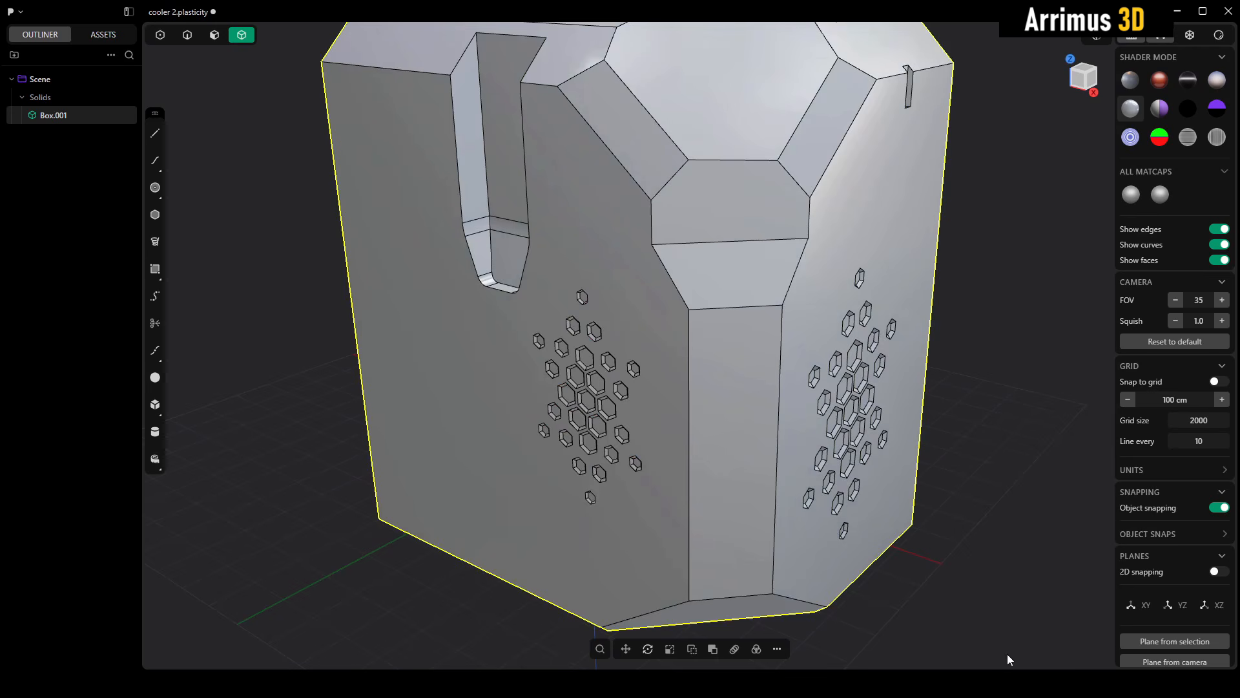
Step: Switch to the Insert Pieces 01 file and copy the round disc with its surrounding slot pieces, using the disc's face as the reference
click(1010, 636)
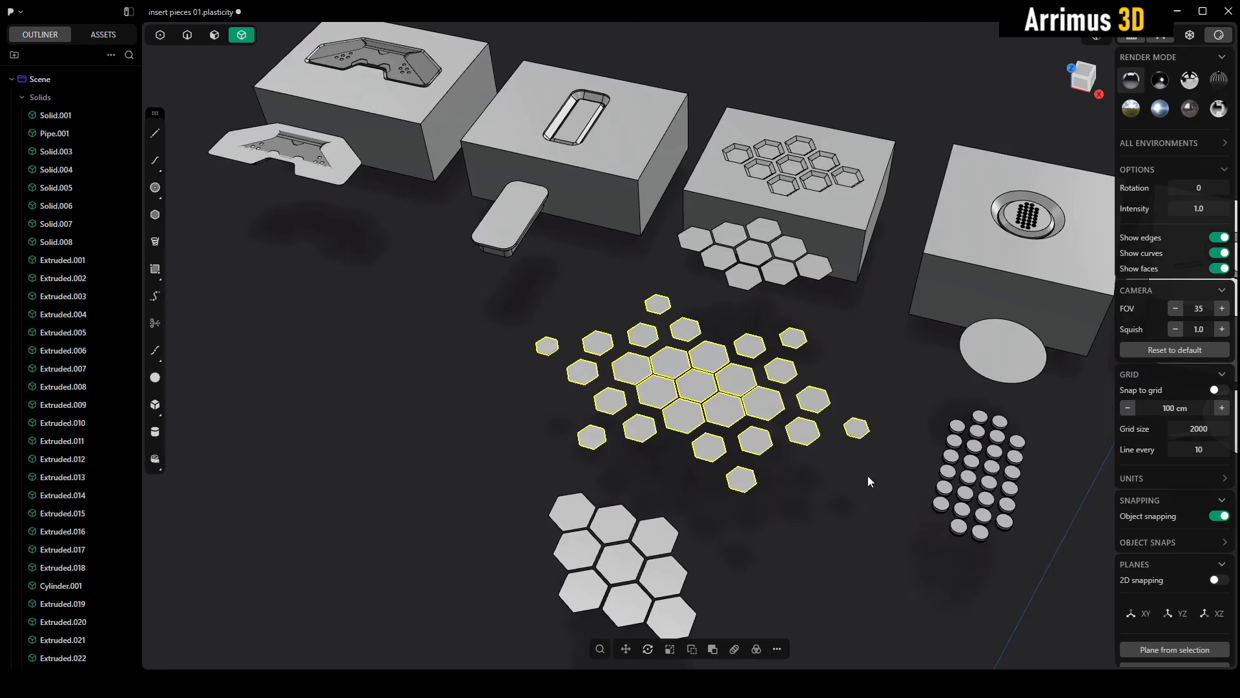
click(878, 212)
middle_drag(879, 215, 693, 338)
scroll(775, 326, up, 5)
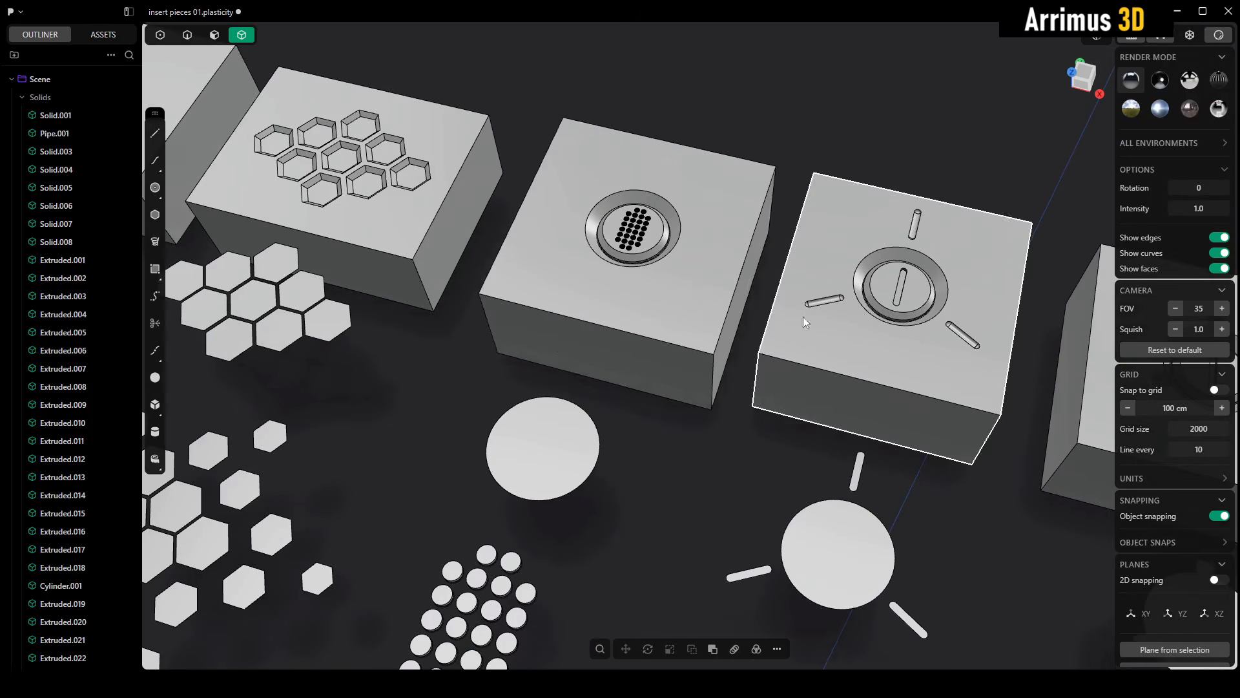
middle_drag(805, 316, 885, 370)
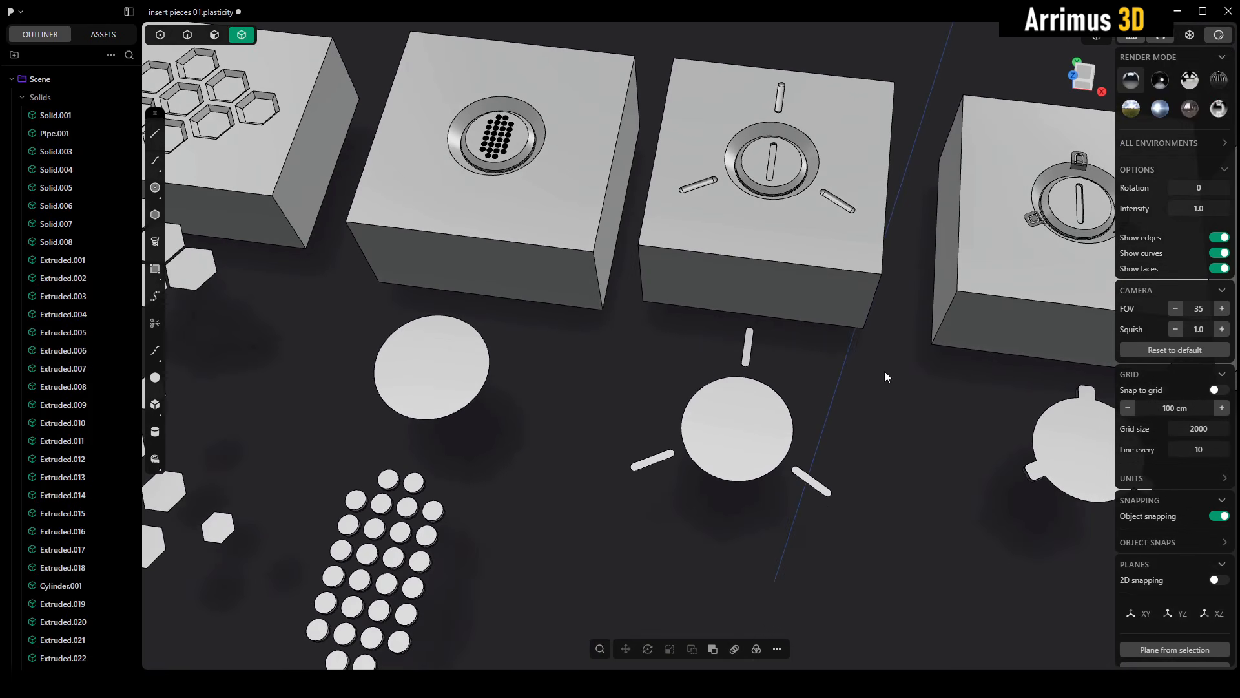
drag(884, 370, 587, 508)
scroll(717, 484, up, 4)
key(alt+d)
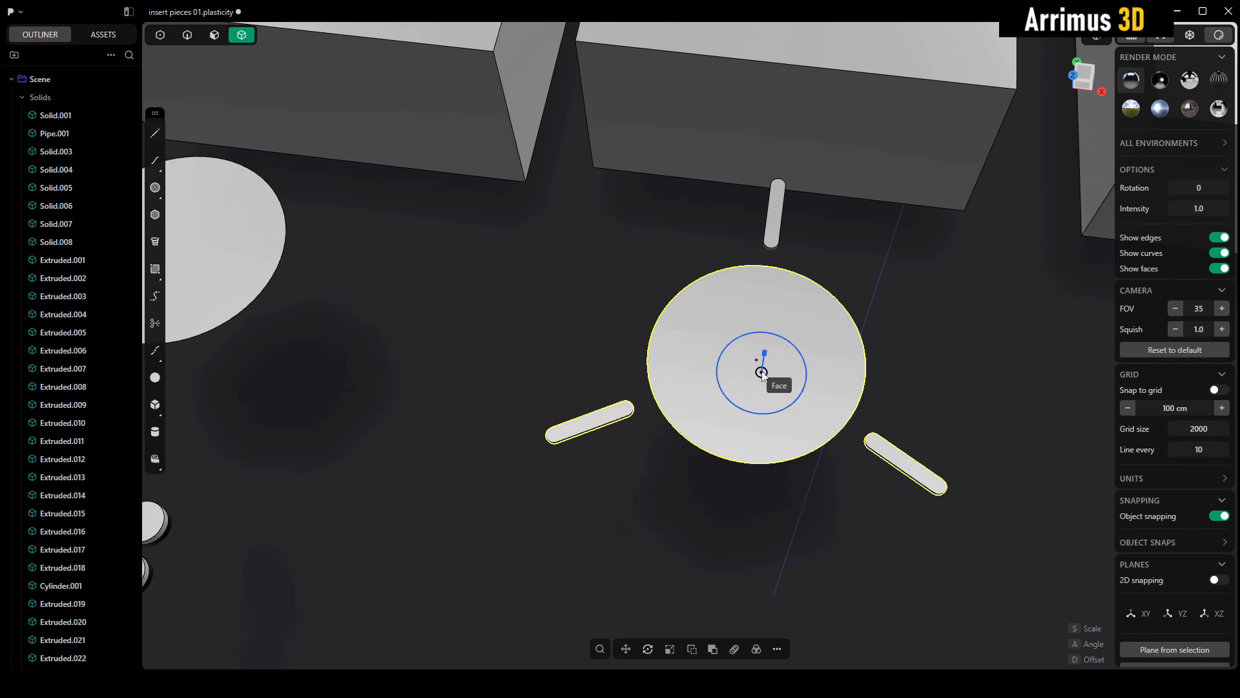
click(760, 366)
mouse_move(994, 683)
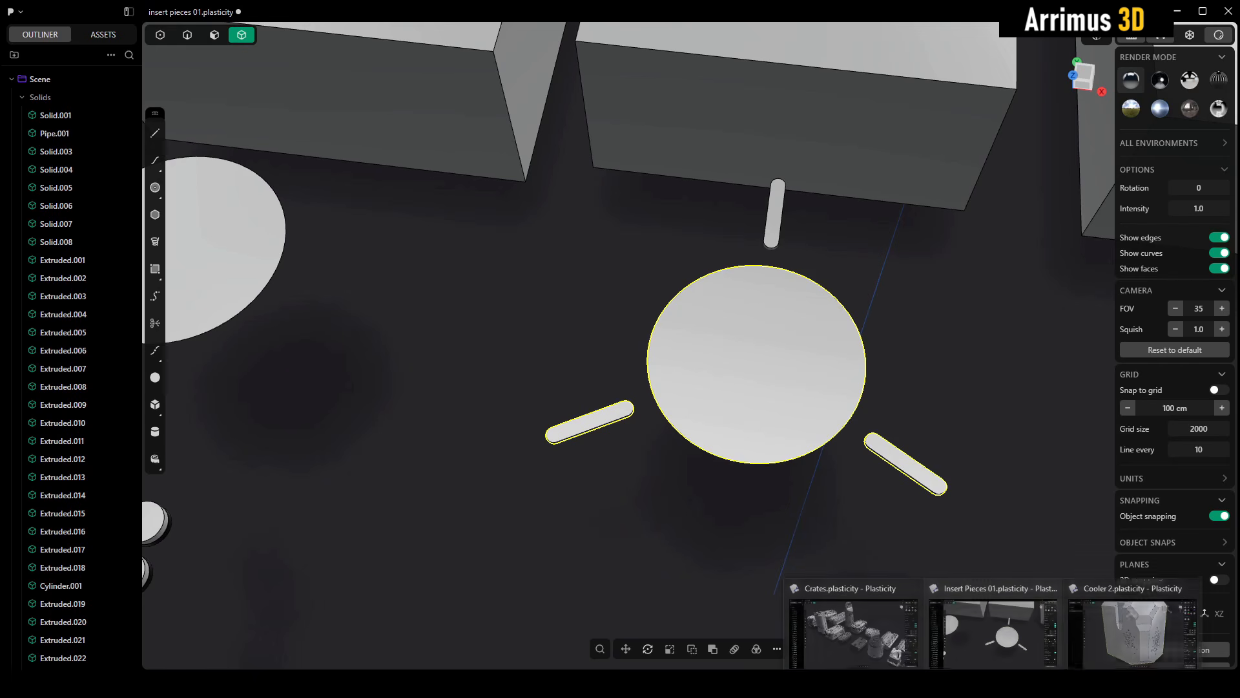
click(1132, 645)
scroll(641, 302, up, 5)
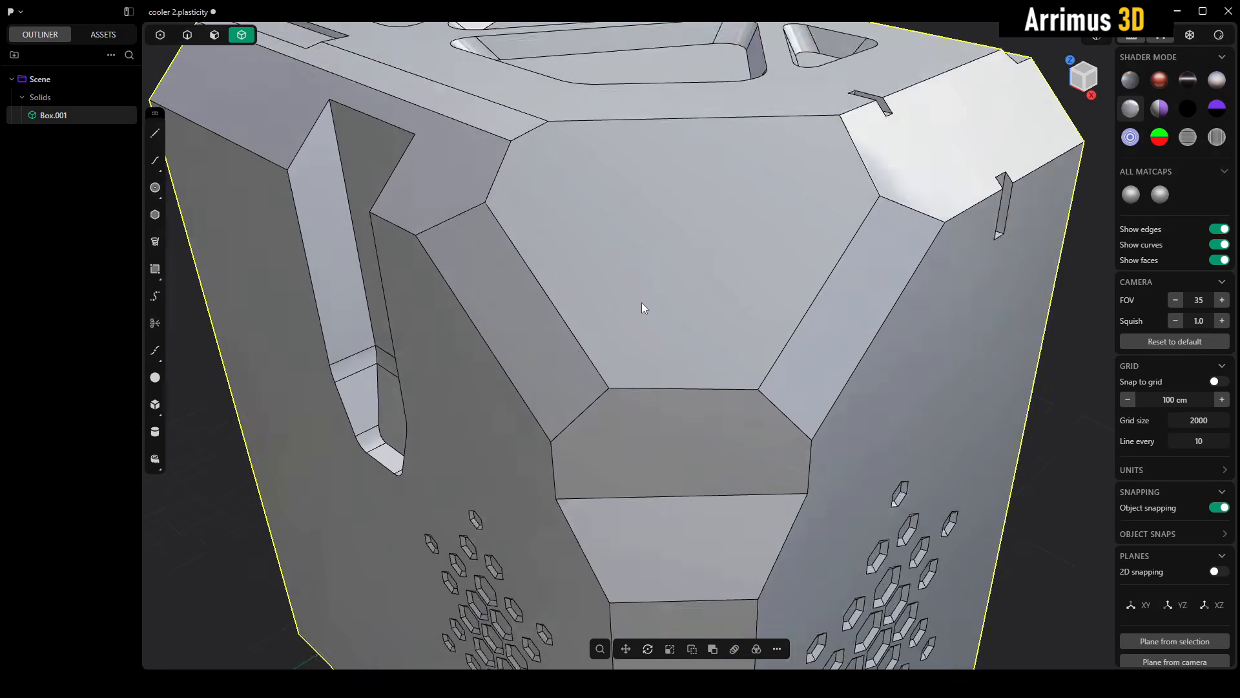
key(ctrl+v)
click(700, 208)
middle_drag(703, 205, 673, 342)
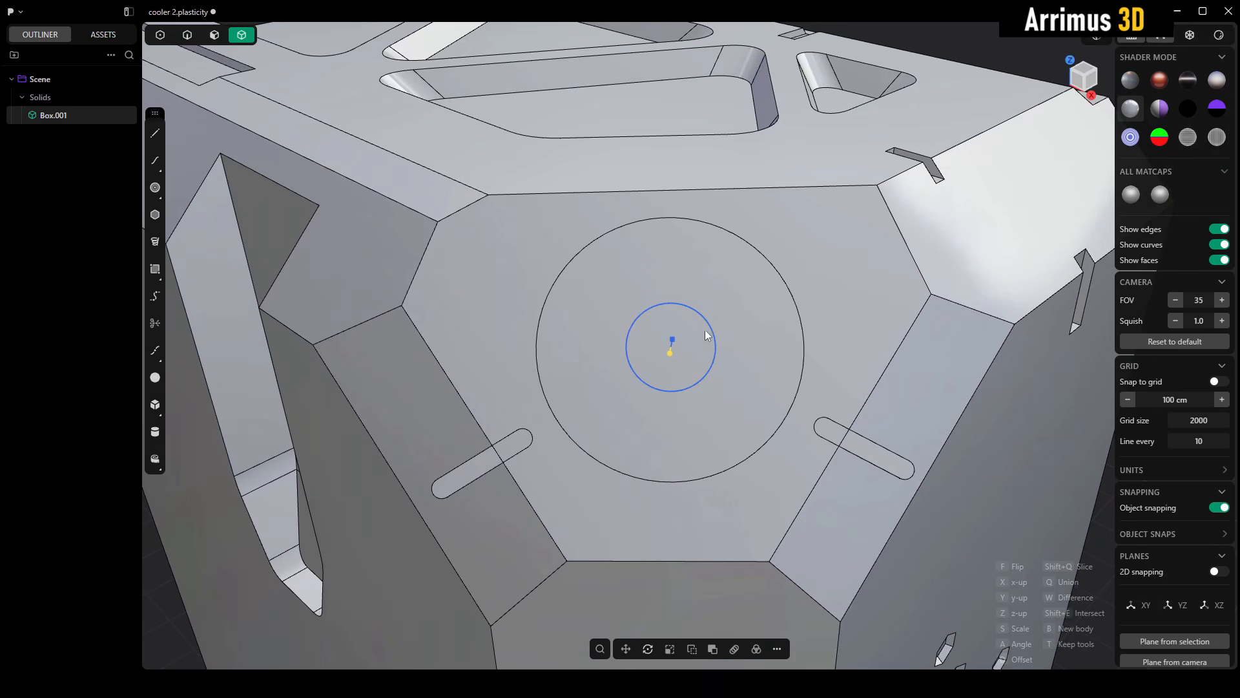
key(s)
click(727, 294)
middle_drag(728, 293, 830, 276)
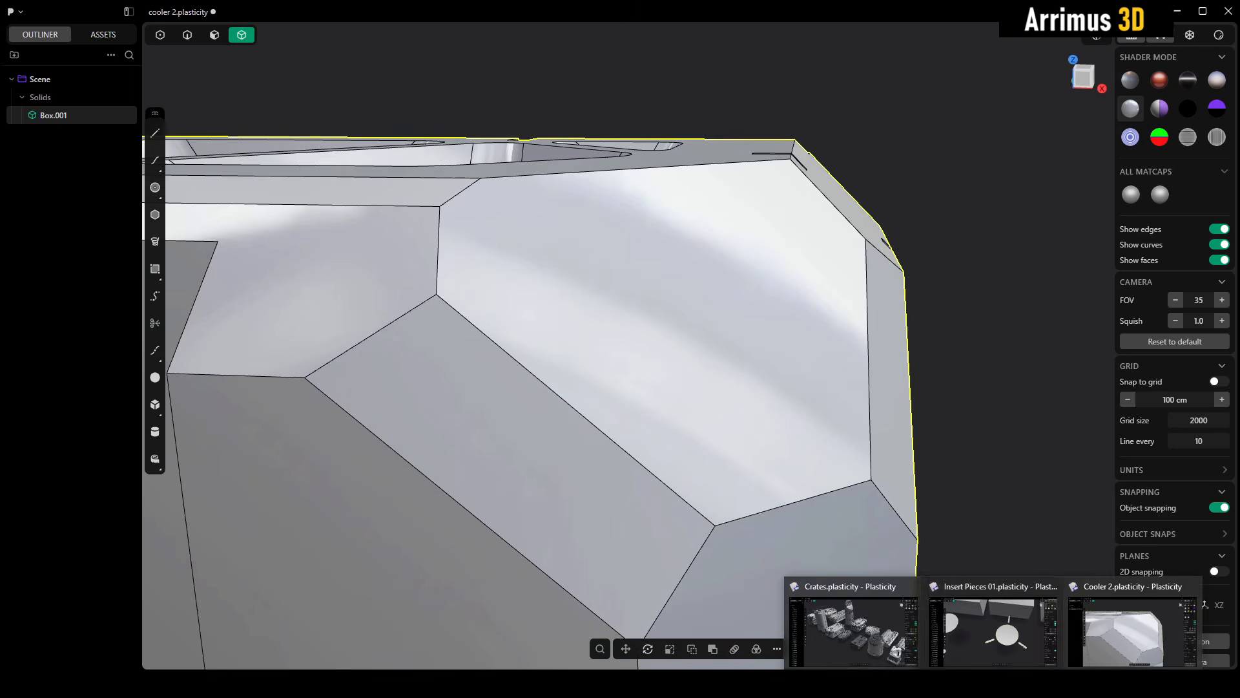
Step: Switch to the Insert Pieces 01 file and copy the round disc with all three slot pieces, referenced to the disc's centre
click(1014, 644)
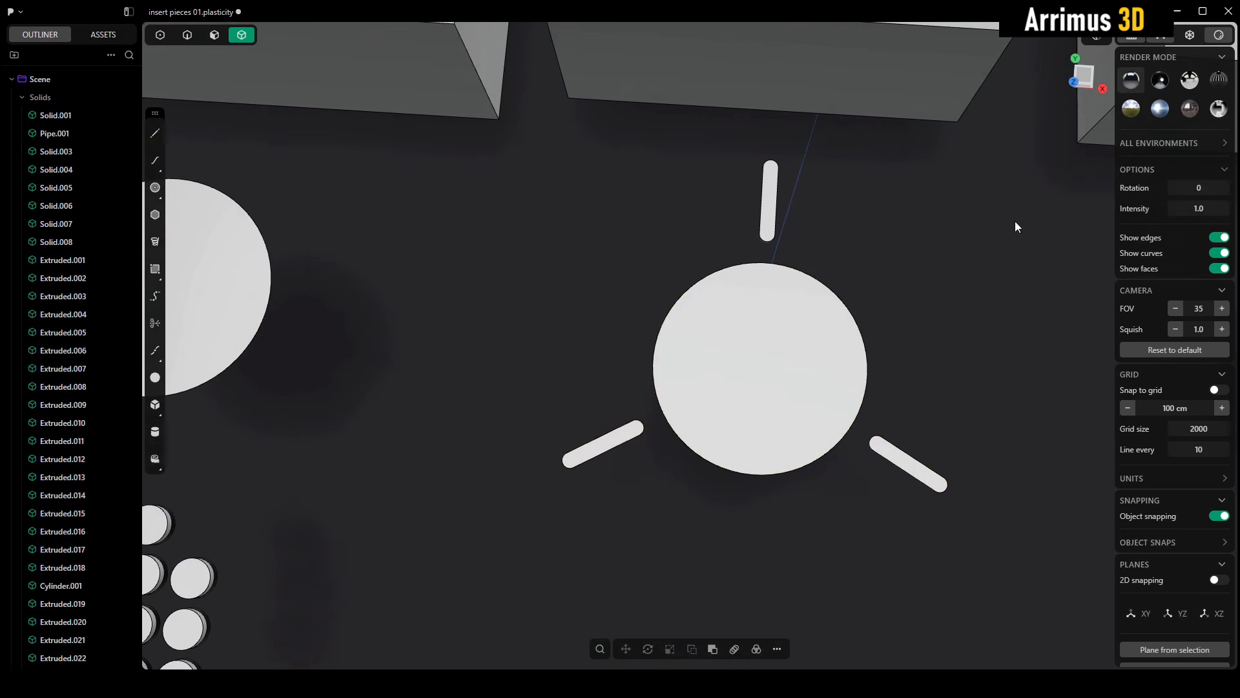
drag(1015, 224, 557, 546)
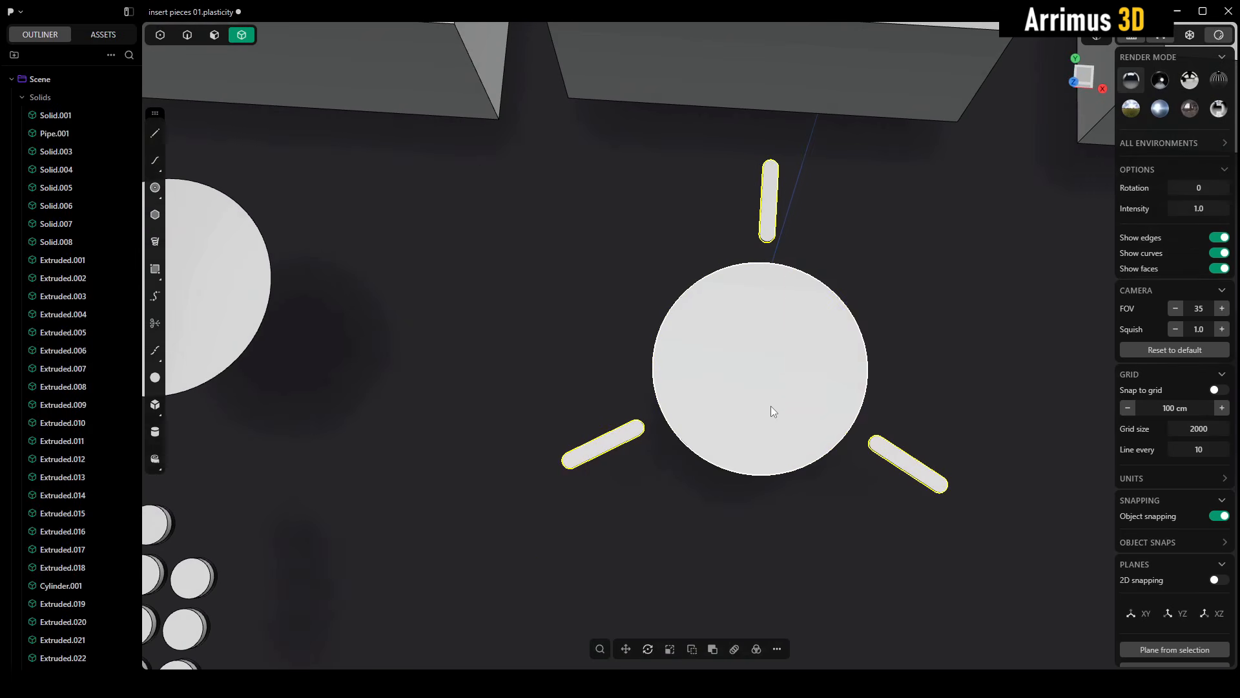
click(761, 363)
Step: Switch to the Cooler 2 file and paste the disc and three slot pieces onto the large angled face at the cooler's upper corner
click(1137, 636)
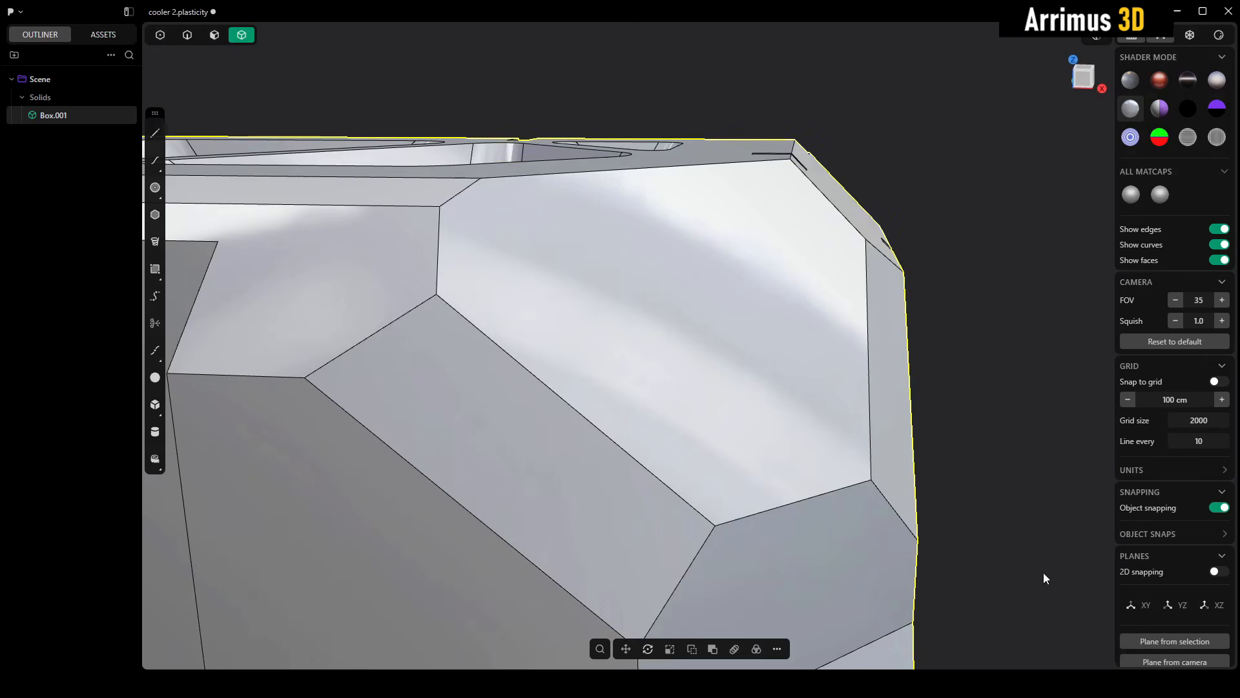
key(ctrl+shift+v)
click(711, 309)
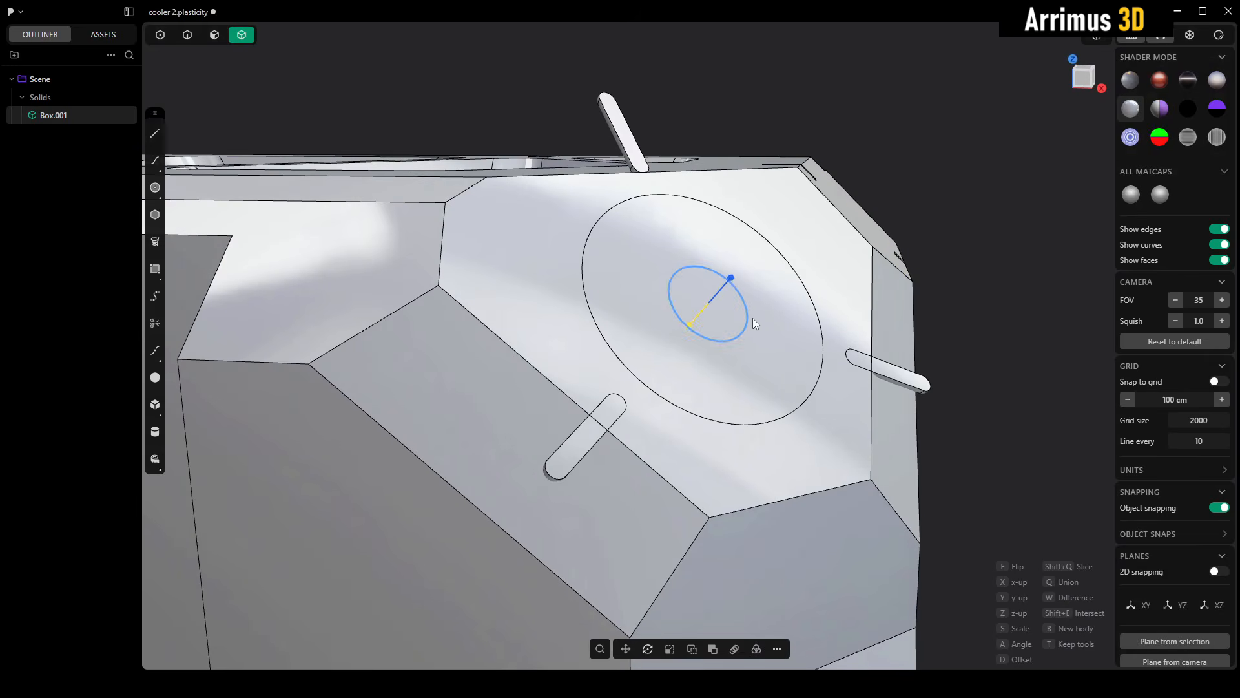
middle_drag(753, 317, 759, 330)
Step: Try the Difference operation for the pasted disc and slot pieces on the angled corner face
key(d)
key(a)
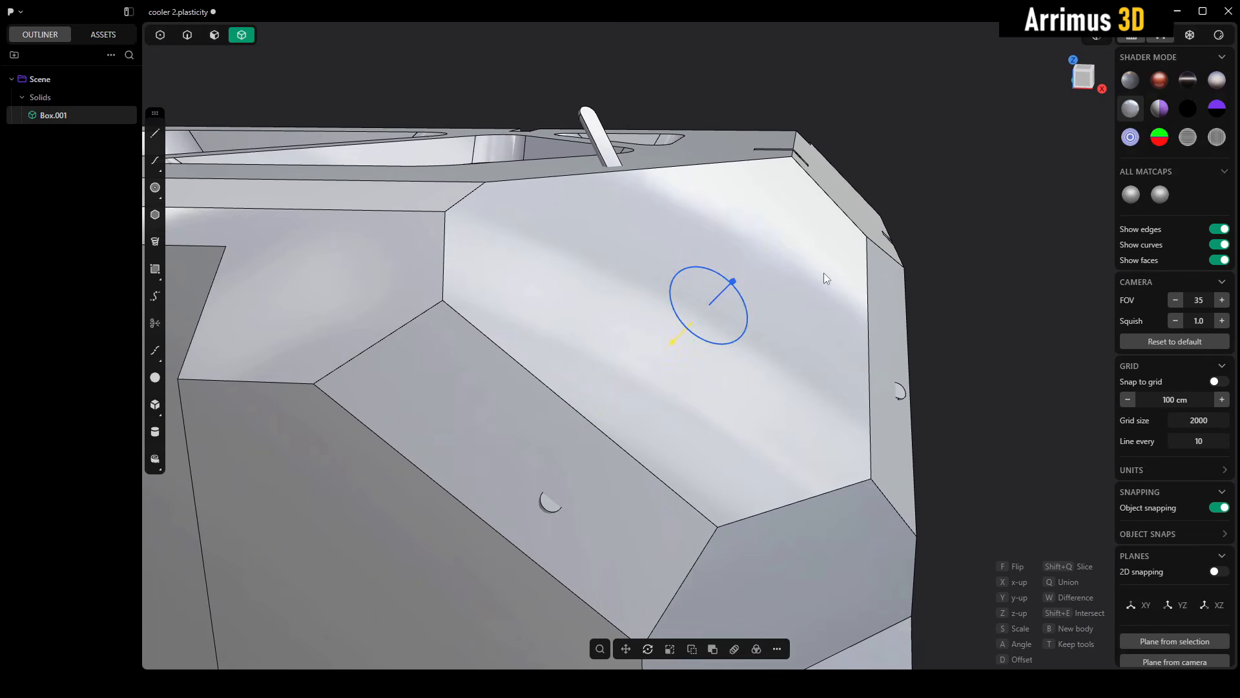
key(w)
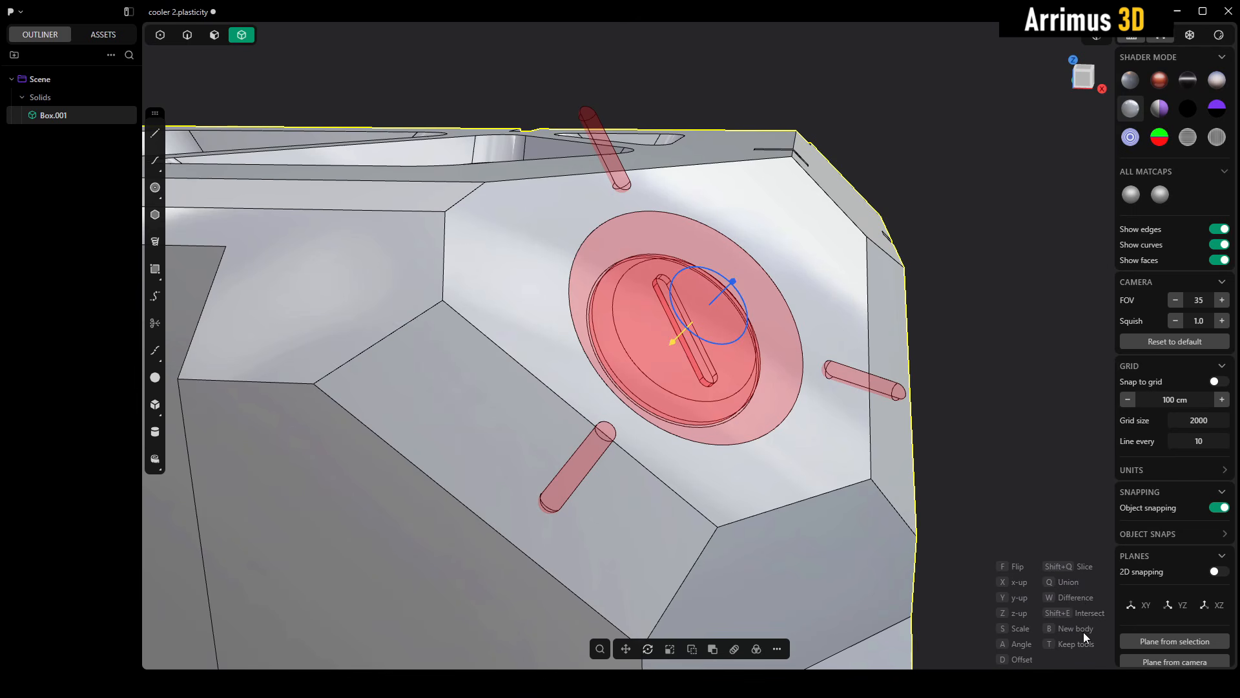
key(Return)
Step: Scale the disc and slot pieces down so all three slots fit within the angled corner face
key(d)
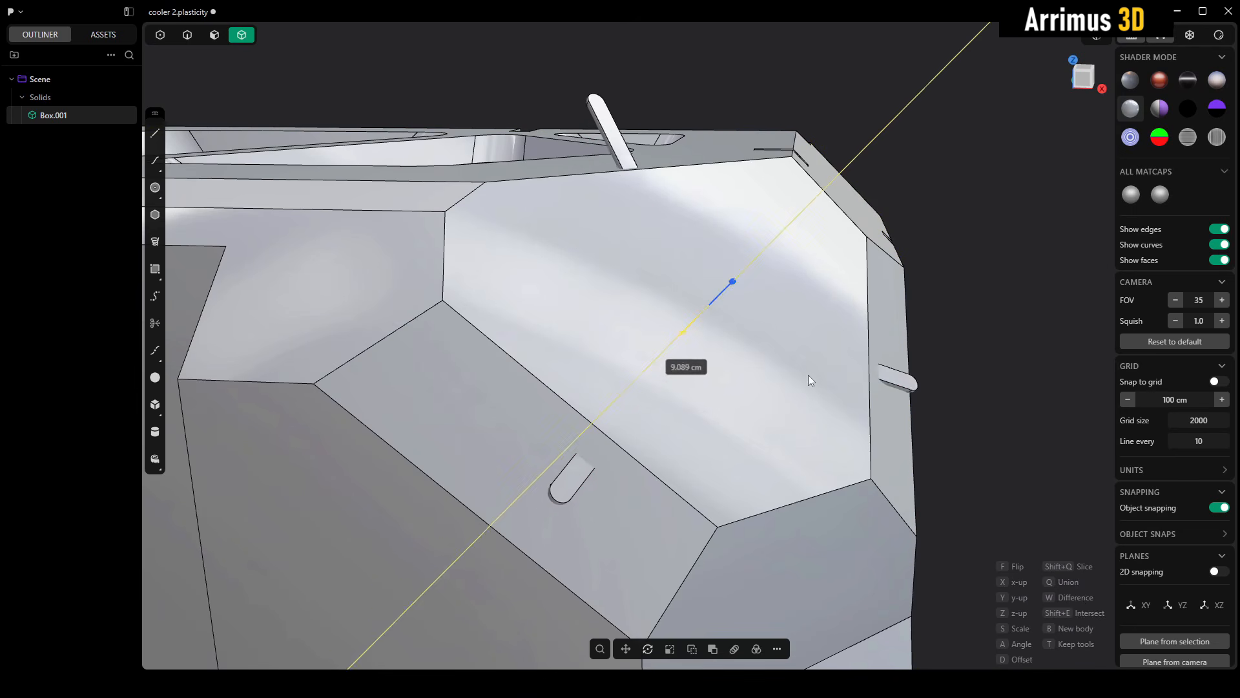
click(808, 375)
key(s)
click(835, 285)
scroll(835, 285, up, 4)
key(a)
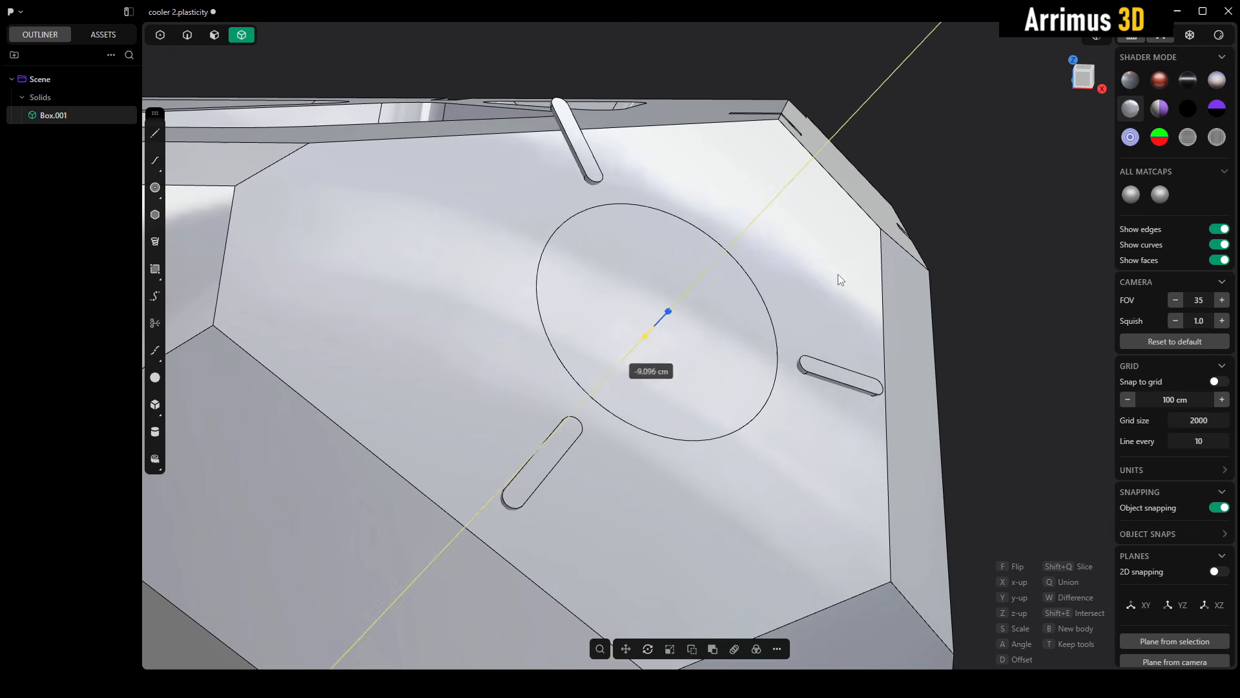
click(610, 208)
Step: Offset the disc and slot pieces about -0.76 cm from the angled face and place them as separate solids
middle_drag(629, 262, 702, 248)
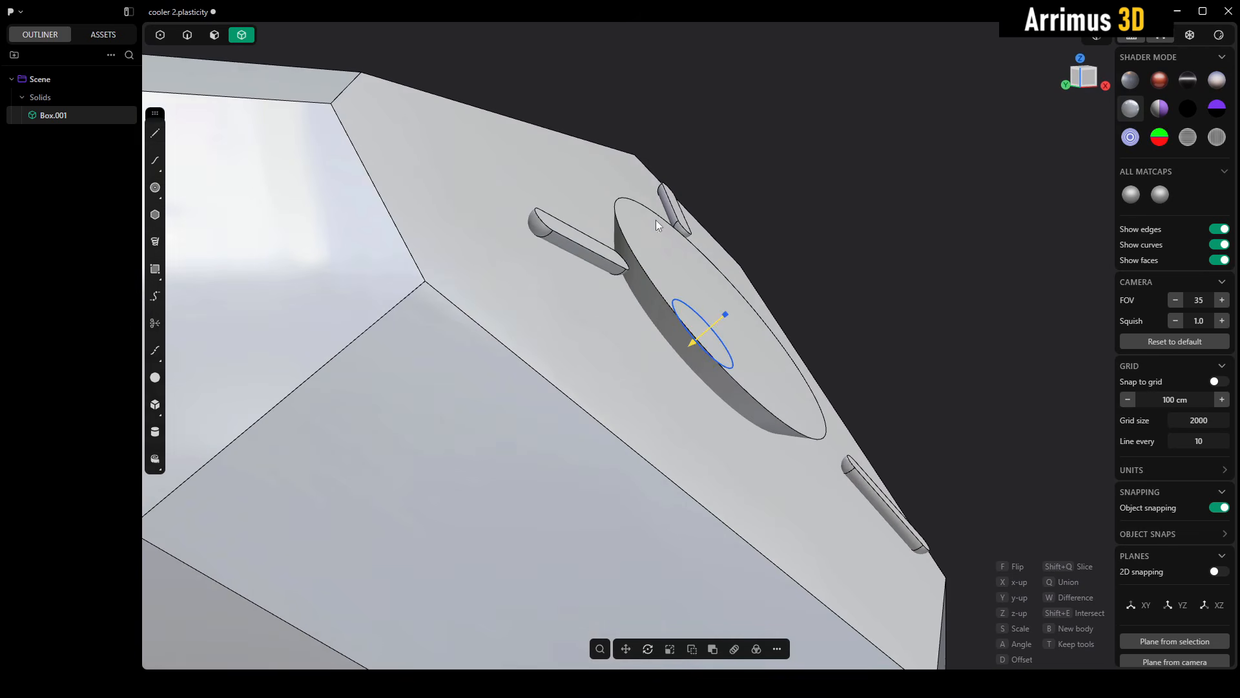
key(d)
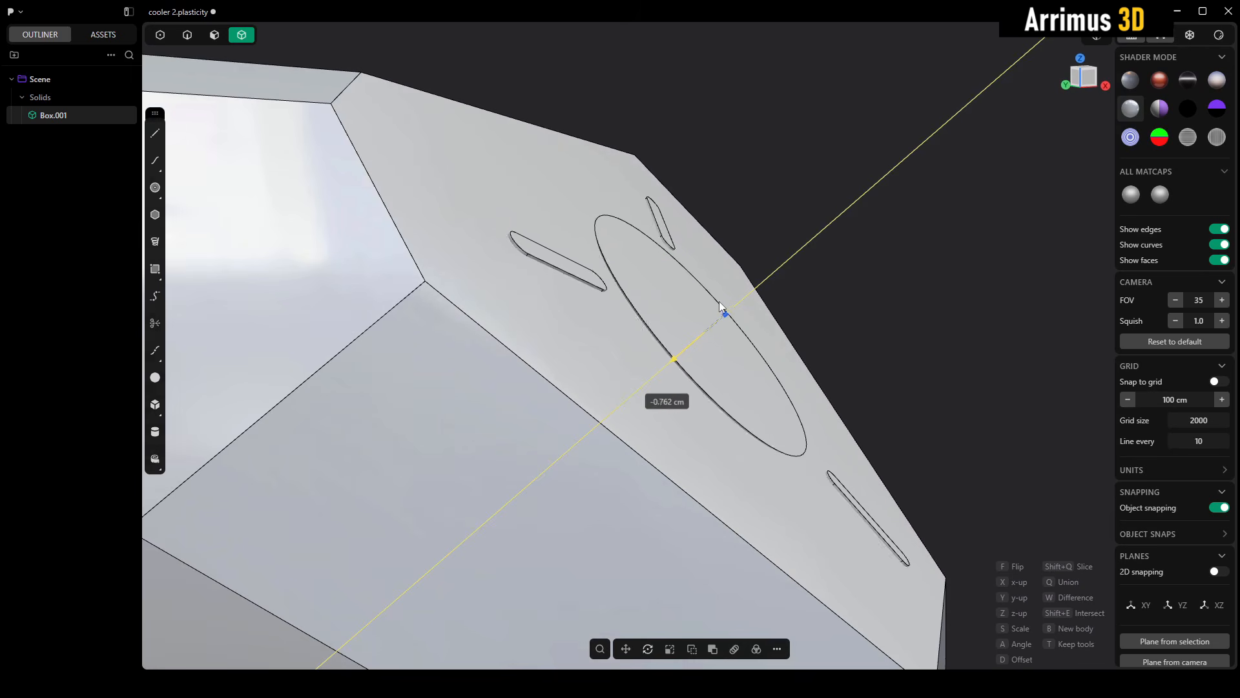
click(722, 301)
middle_drag(723, 301, 765, 318)
right_click(765, 308)
key(Escape)
Step: Subtract the disc and its three slot pieces from the cooler body with a Boolean difference
click(753, 296)
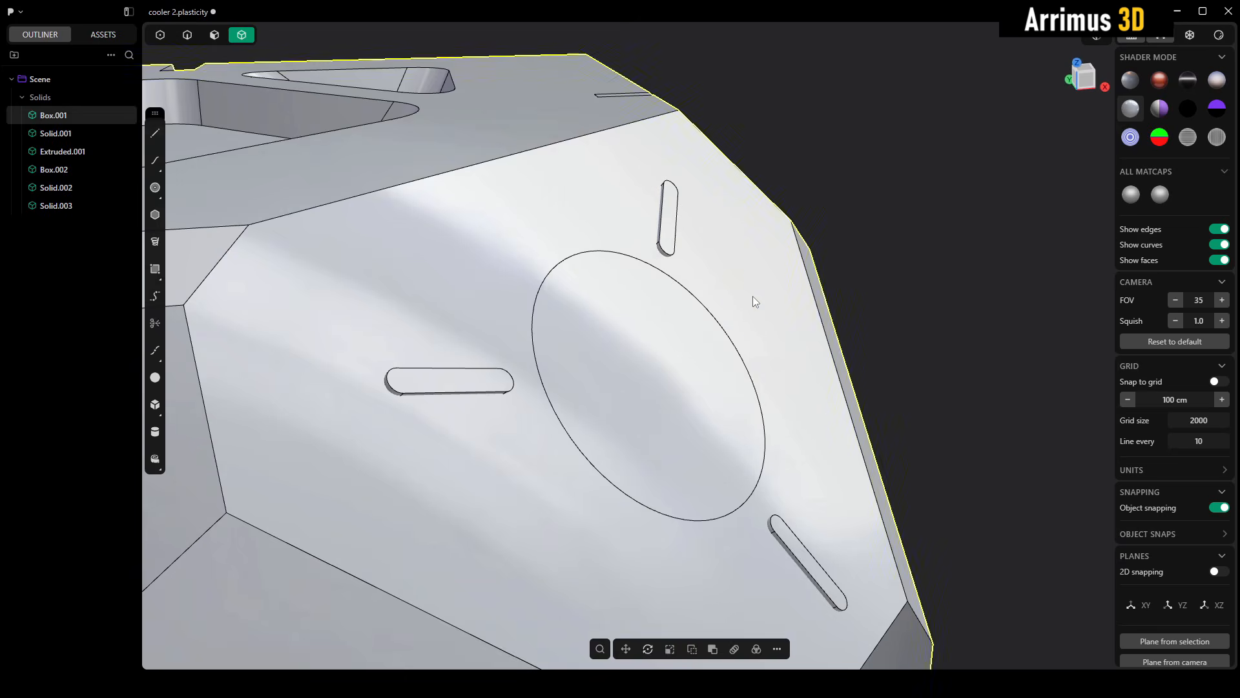
click(668, 332)
click(668, 251)
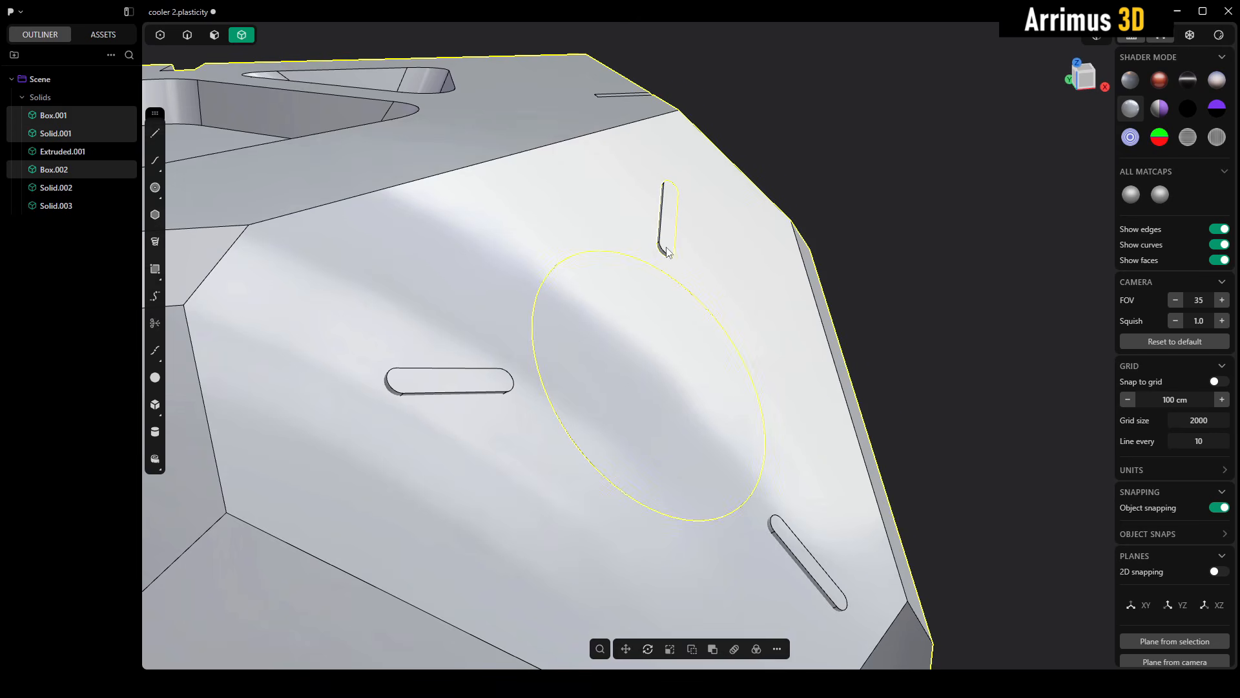
click(492, 391)
click(804, 568)
key(q)
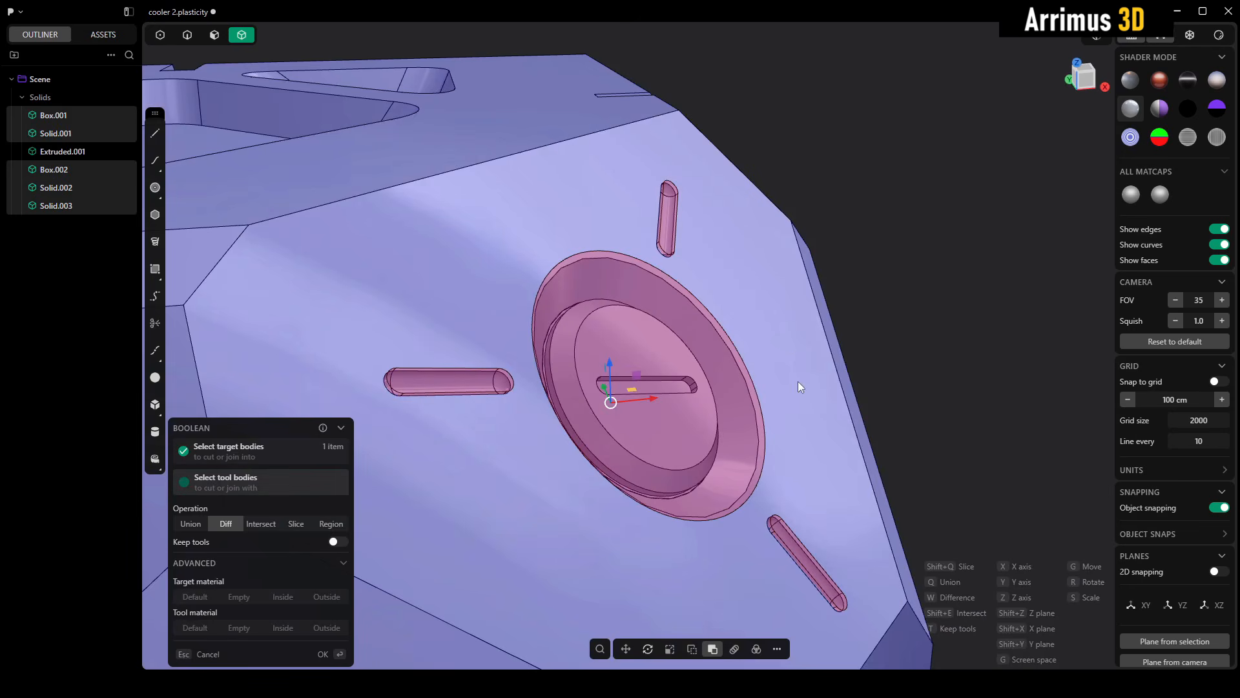
right_click(944, 343)
Step: Assign a material with 0.30 roughness and 0.30 metalness to the slotted plug inside the round recess
middle_drag(944, 342, 905, 373)
scroll(904, 373, down, 4)
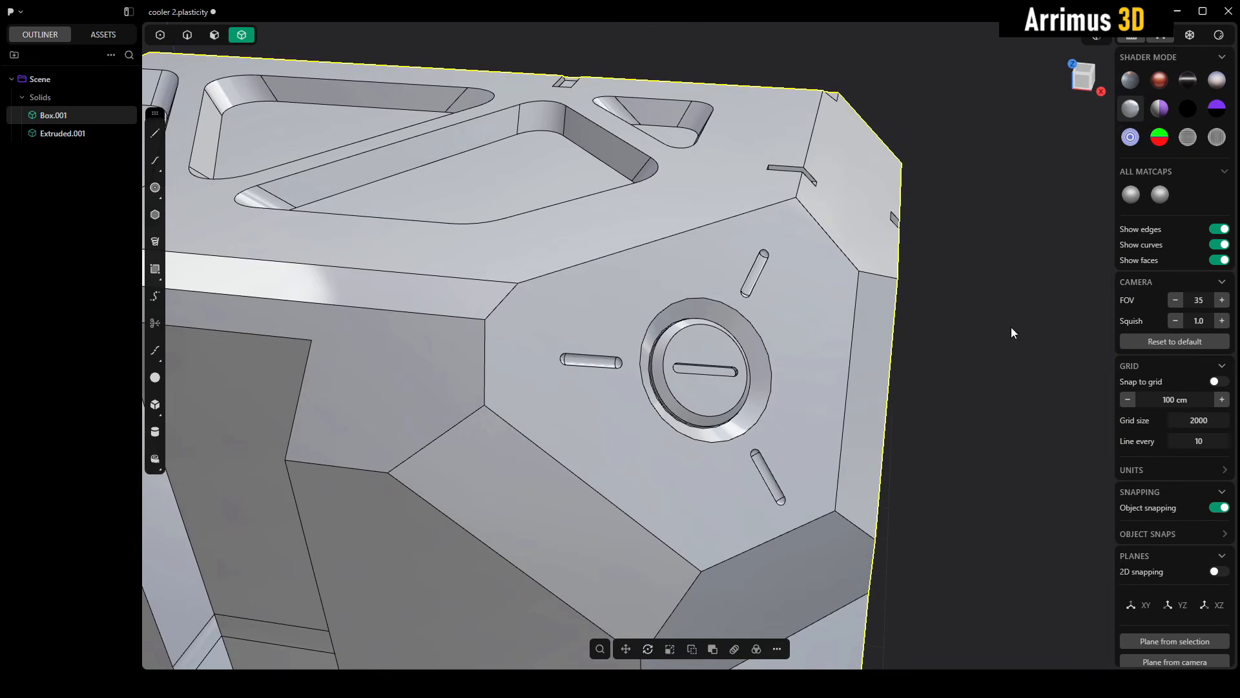
click(1010, 327)
click(735, 383)
shift+middle_drag(736, 382, 746, 385)
key(m)
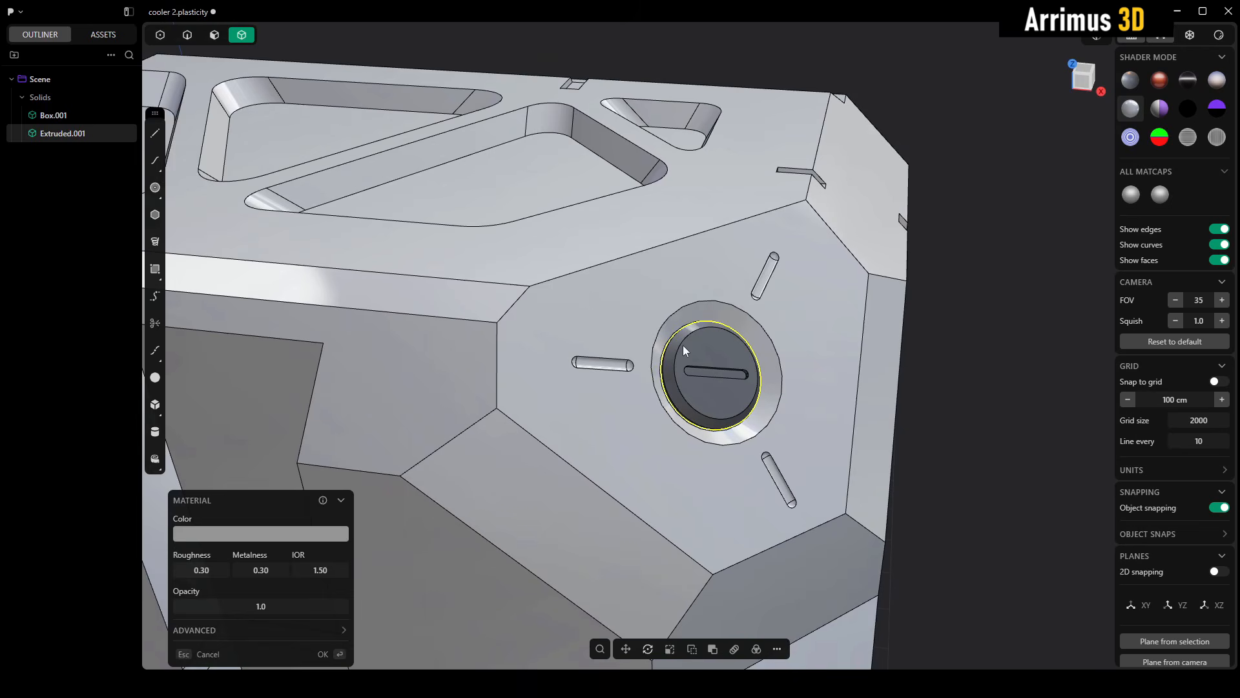
right_click(913, 392)
click(978, 421)
Step: Switch to the Insert Pieces 01 file and look over the other groups of insert pieces in the library
middle_drag(979, 421, 865, 431)
scroll(865, 432, down, 5)
middle_drag(800, 354, 937, 385)
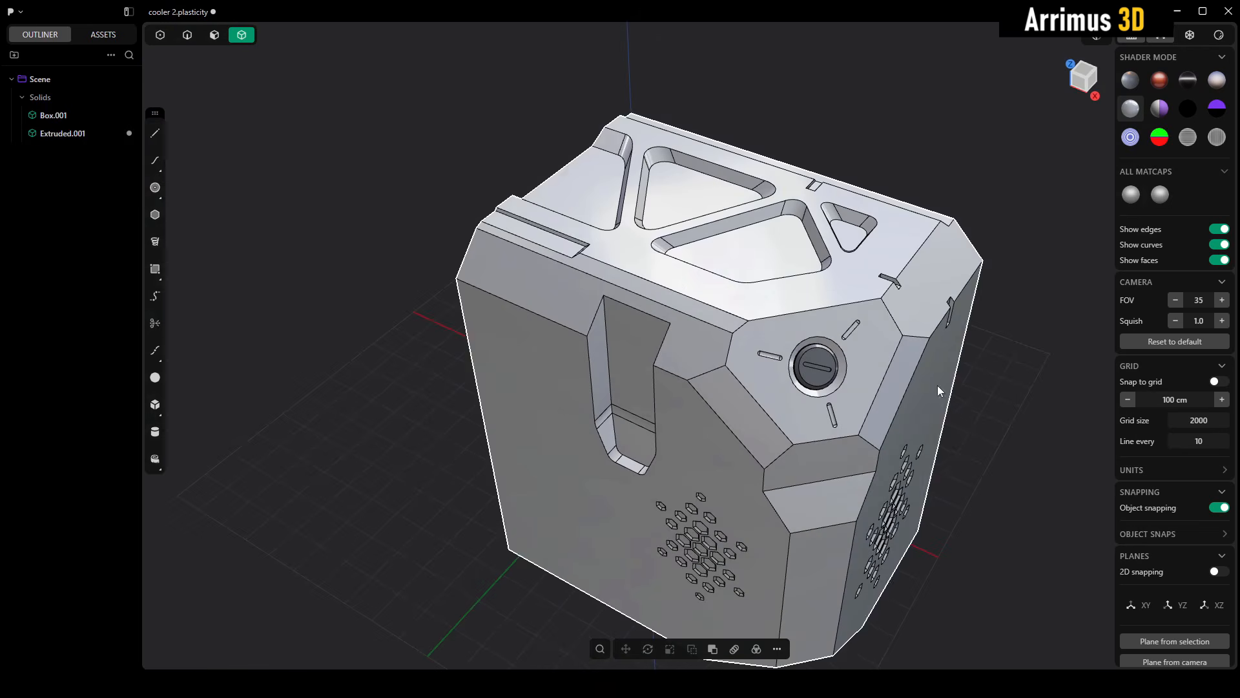
mouse_move(999, 675)
click(993, 645)
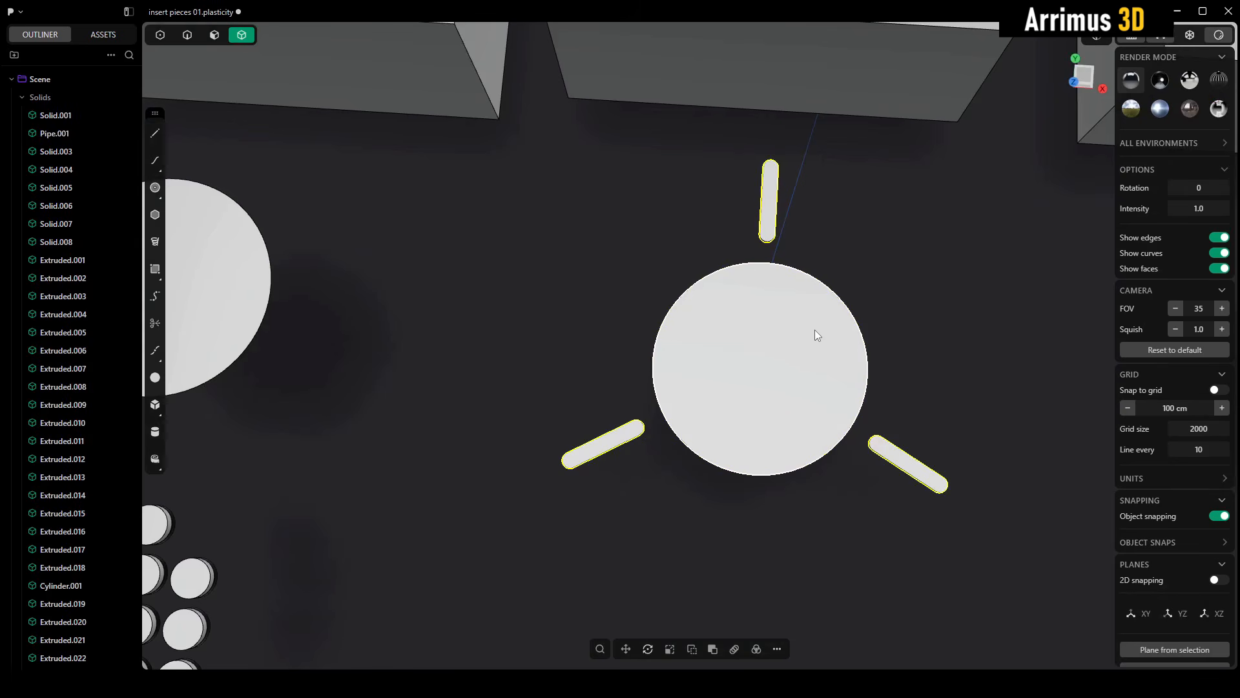
shift+click(815, 330)
shift+middle_drag(816, 330, 521, 404)
scroll(659, 339, down, 10)
shift+middle_drag(695, 313, 560, 401)
mouse_move(743, 310)
shift+middle_down()
mouse_move(591, 389)
mouse_move(494, 419)
shift+middle_up()
shift+middle_drag(803, 297, 512, 418)
shift+middle_drag(969, 373, 583, 374)
click(804, 384)
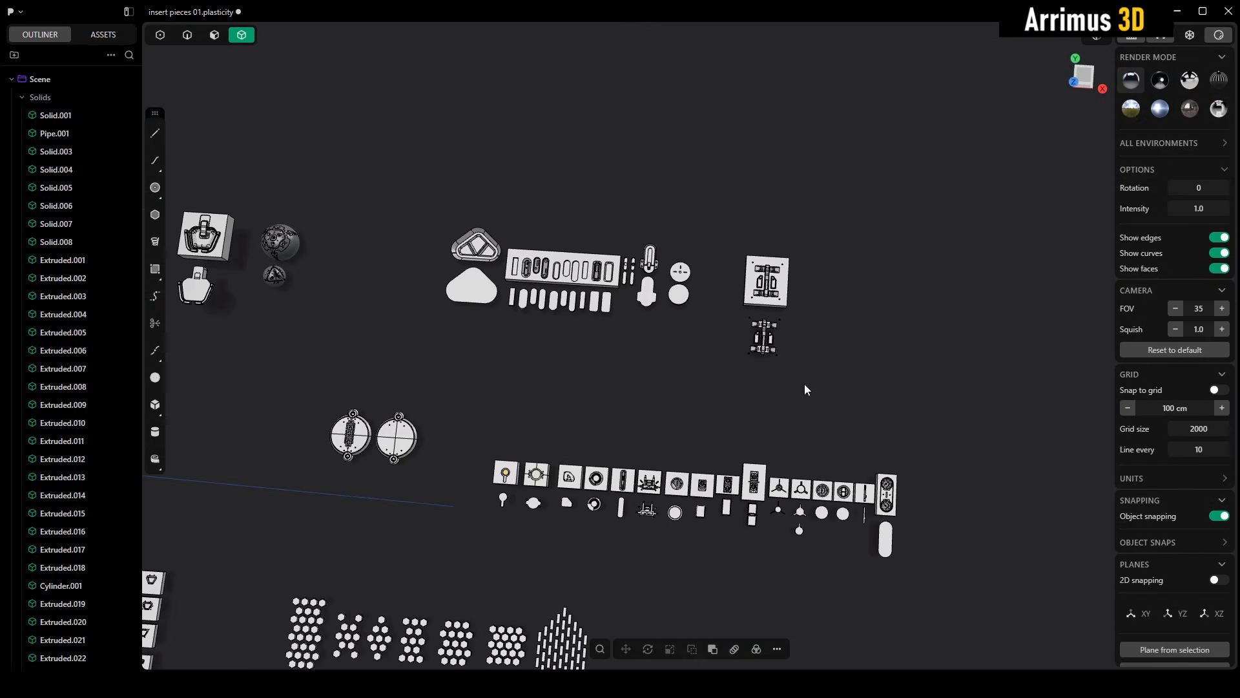
Step: Select all pieces of the latch insert assembly beside its sample block, including the four small round corner plugs
scroll(804, 384, up, 5)
drag(815, 259, 622, 356)
key(slash)
middle_drag(744, 364, 697, 314)
click(898, 325)
scroll(897, 326, down, 2)
middle_drag(898, 325, 941, 346)
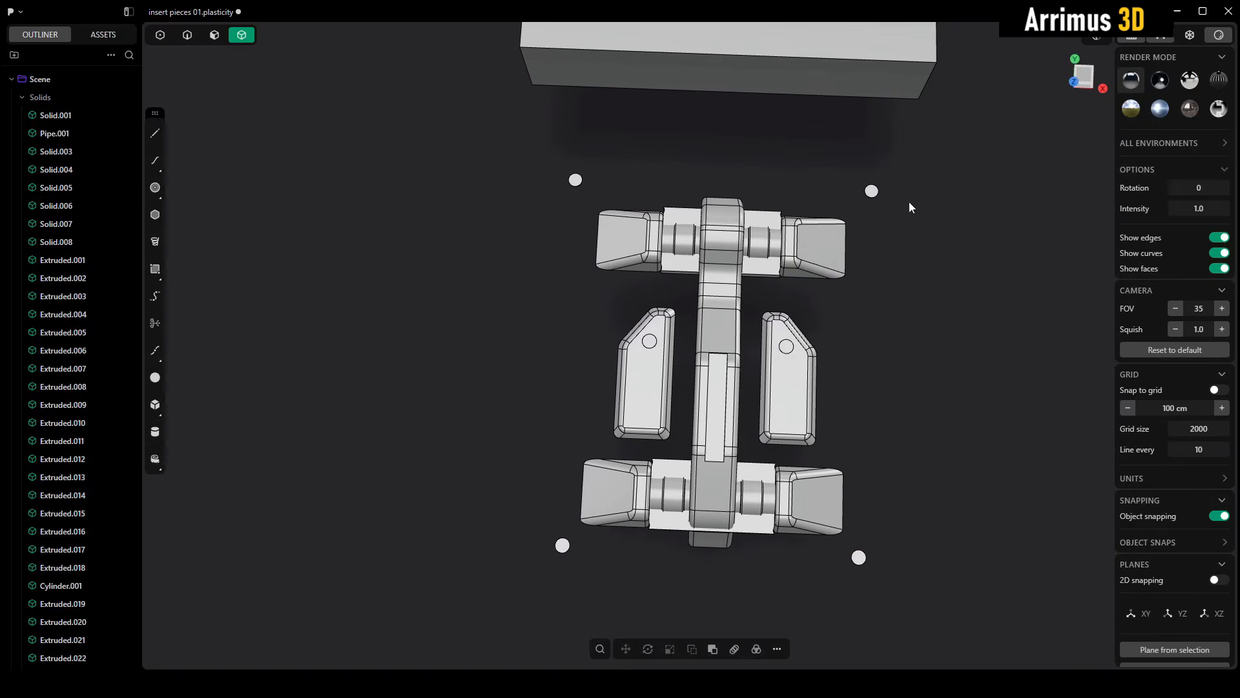
drag(924, 161, 494, 562)
middle_drag(678, 443, 636, 391)
shift+middle_drag(636, 390, 689, 425)
Step: Copy the selected latch pieces with the center of the central bar's underside face as the placement point
key(ctrl+d)
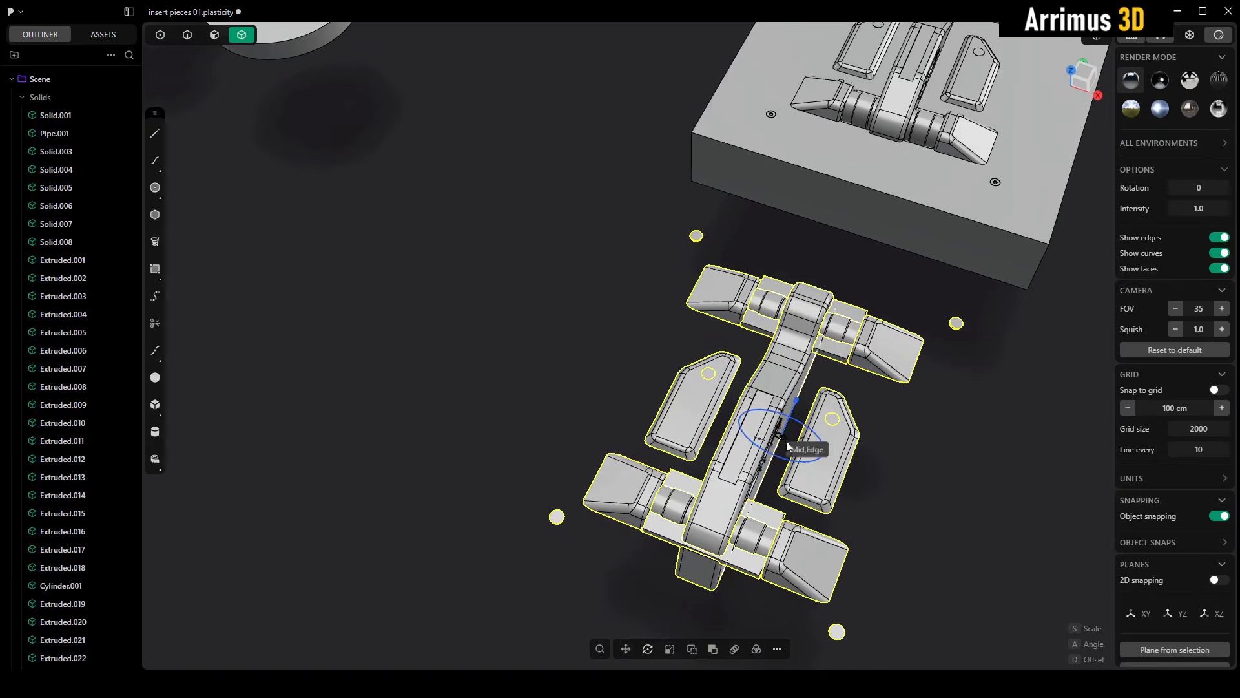
scroll(783, 444, up, 4)
shift+middle_drag(783, 443, 673, 336)
scroll(675, 387, up, 6)
middle_drag(689, 212, 635, 231)
scroll(634, 283, down, 6)
middle_drag(715, 327, 706, 458)
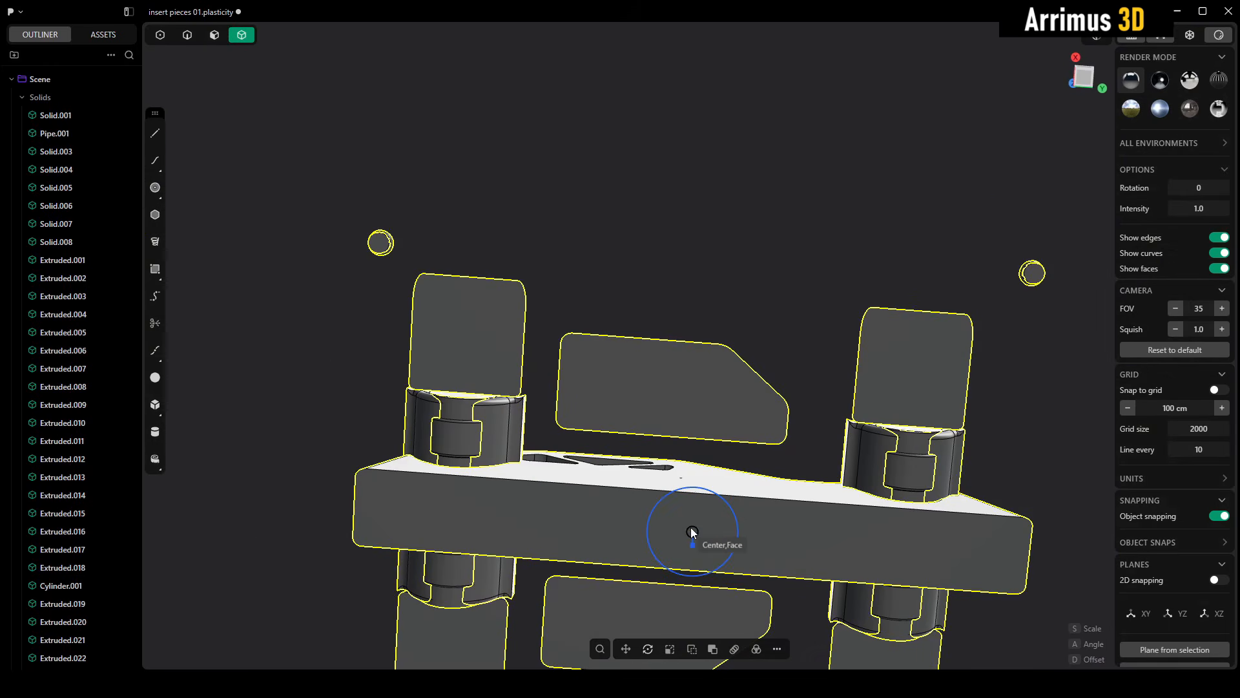
middle_drag(692, 531, 896, 577)
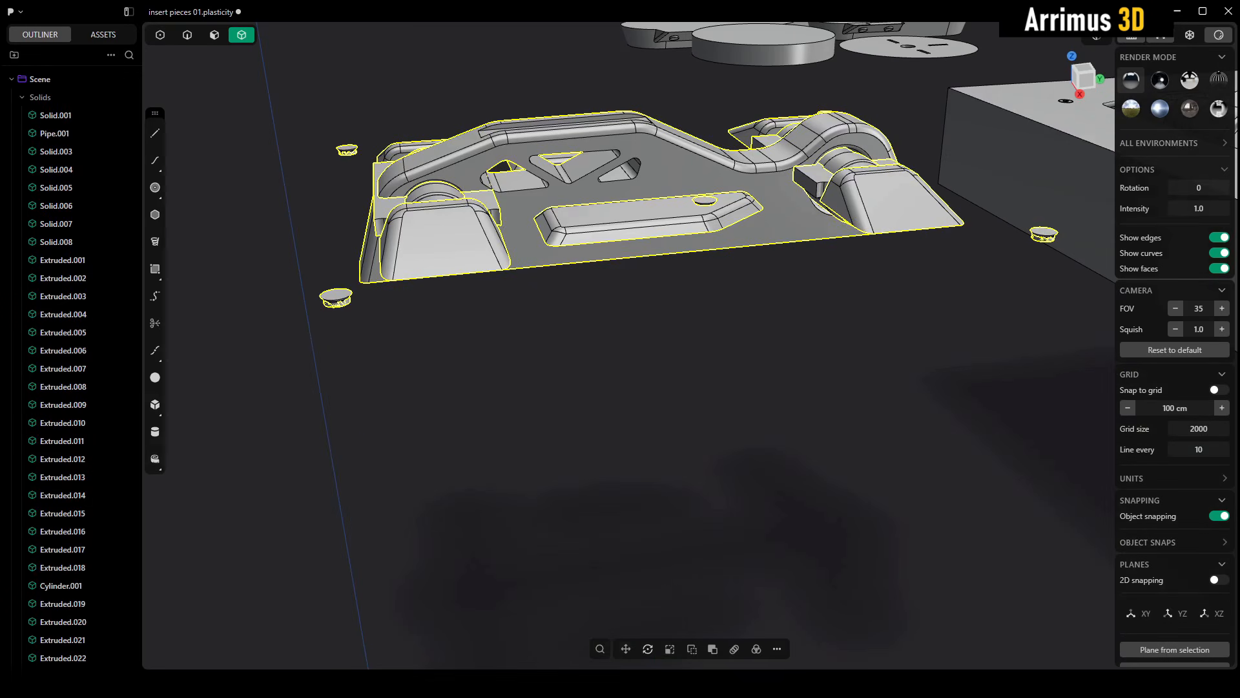
Step: Switch to the cooler 2 file and paste the latch assembly onto the cooler's front face beside the hexagon cluster
mouse_move(996, 683)
click(1106, 647)
middle_drag(874, 439, 762, 465)
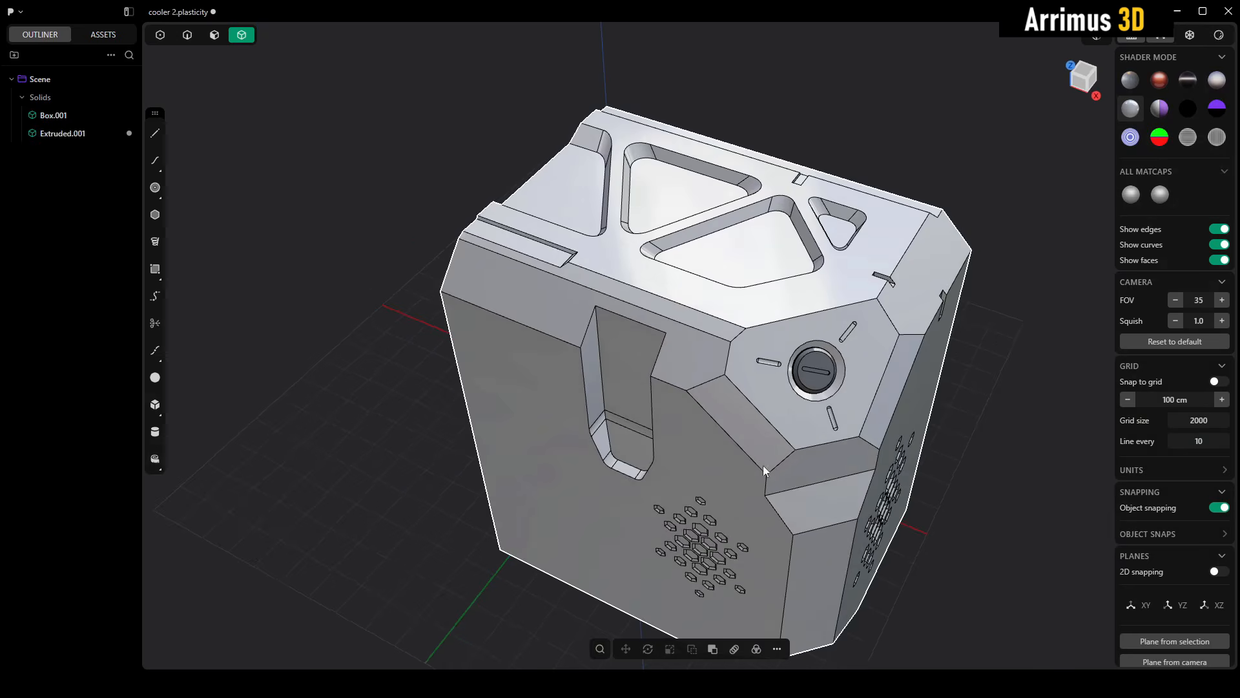
scroll(724, 484, up, 3)
middle_drag(688, 510, 719, 390)
key(ctrl+v)
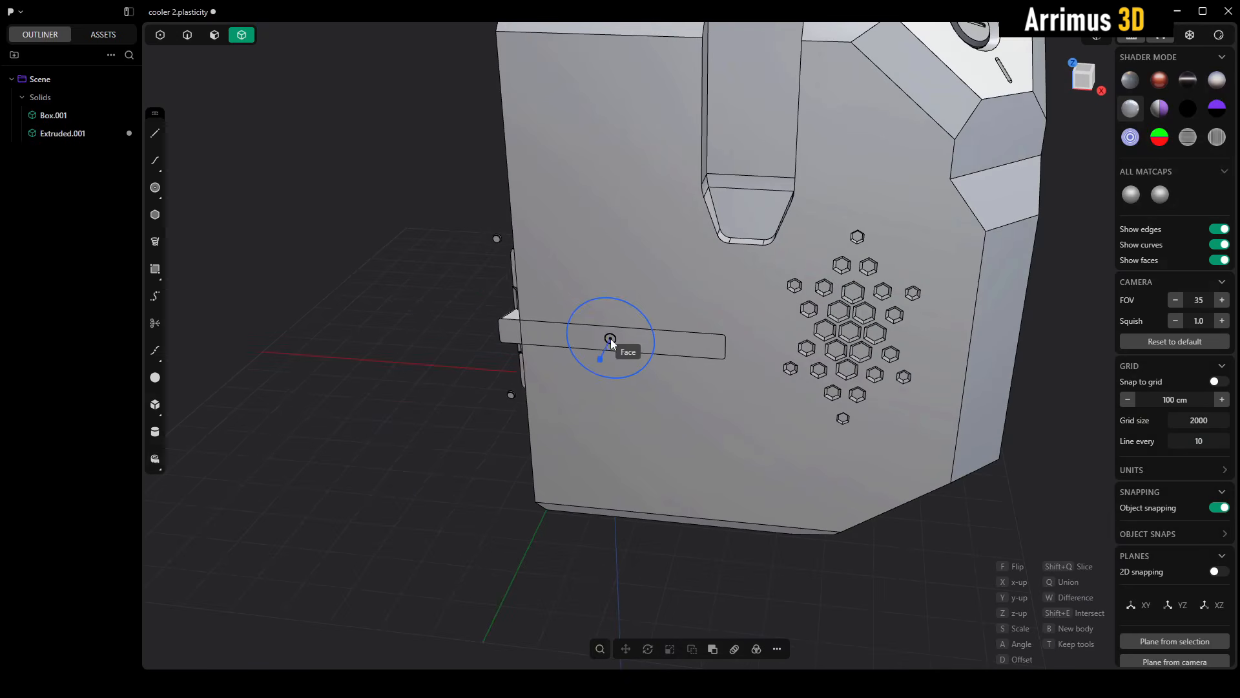
click(618, 353)
middle_drag(618, 352, 661, 360)
scroll(645, 352, up, 3)
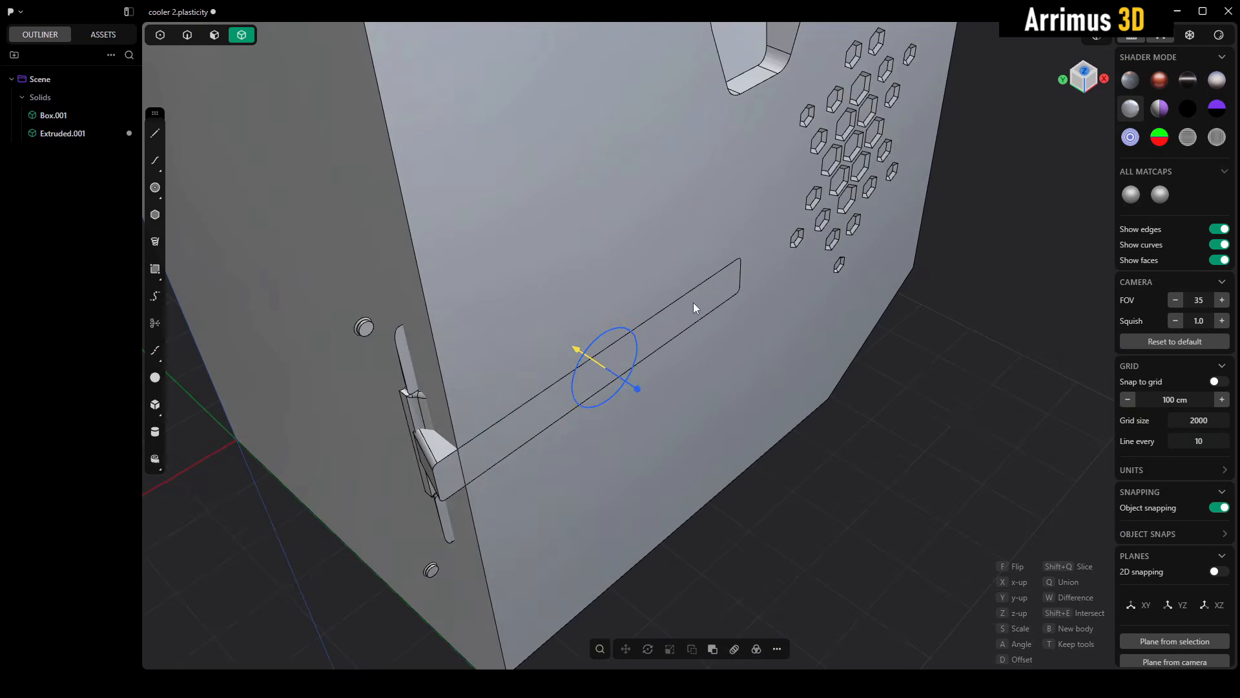
Step: Flip the pasted latch so it faces outward, offset it slightly into the front face, and place it as separate solids
key(f)
middle_drag(693, 303, 669, 319)
scroll(719, 341, up, 2)
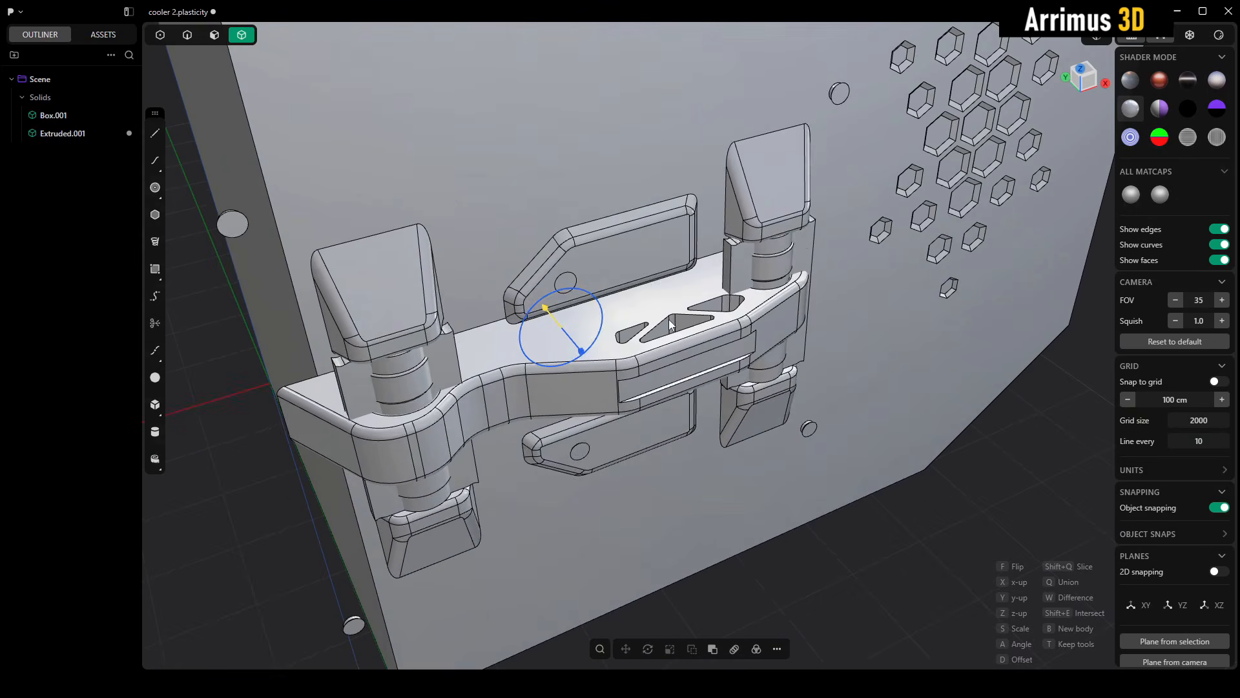
key(d)
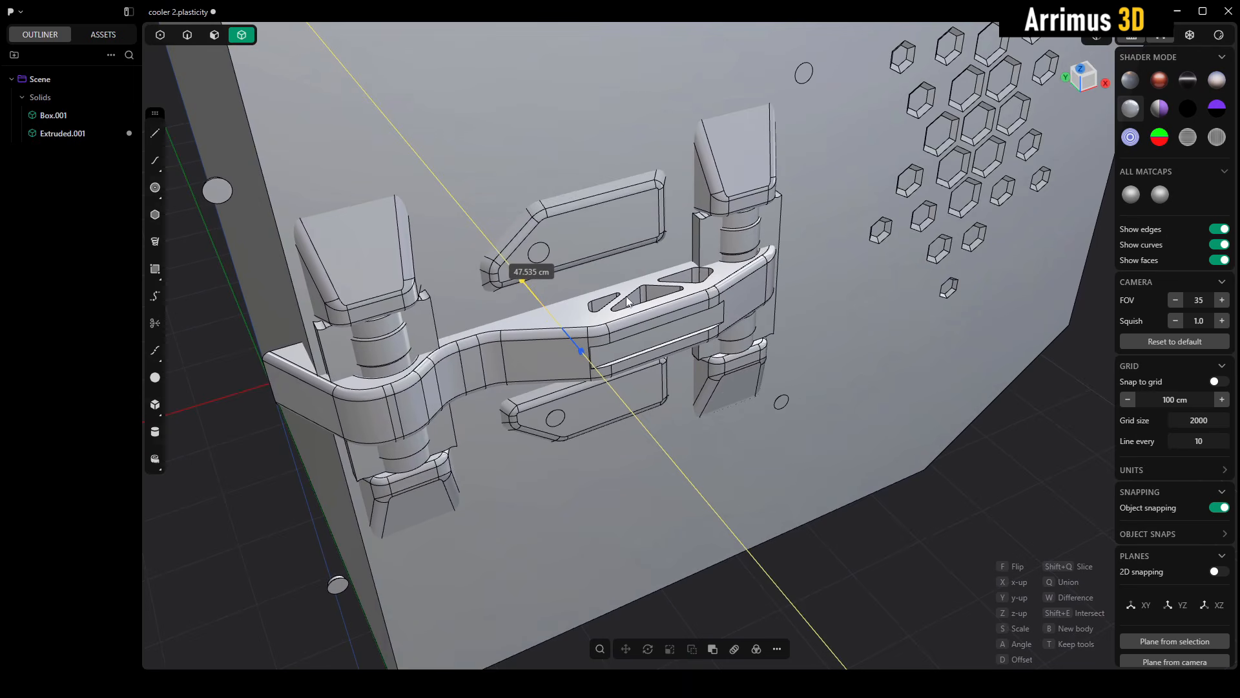
click(627, 301)
middle_drag(629, 304, 717, 413)
scroll(843, 510, down, 5)
Step: Select all the placed latch pieces and move them along the X axis until the whole assembly sits on the front face
drag(610, 255, 843, 460)
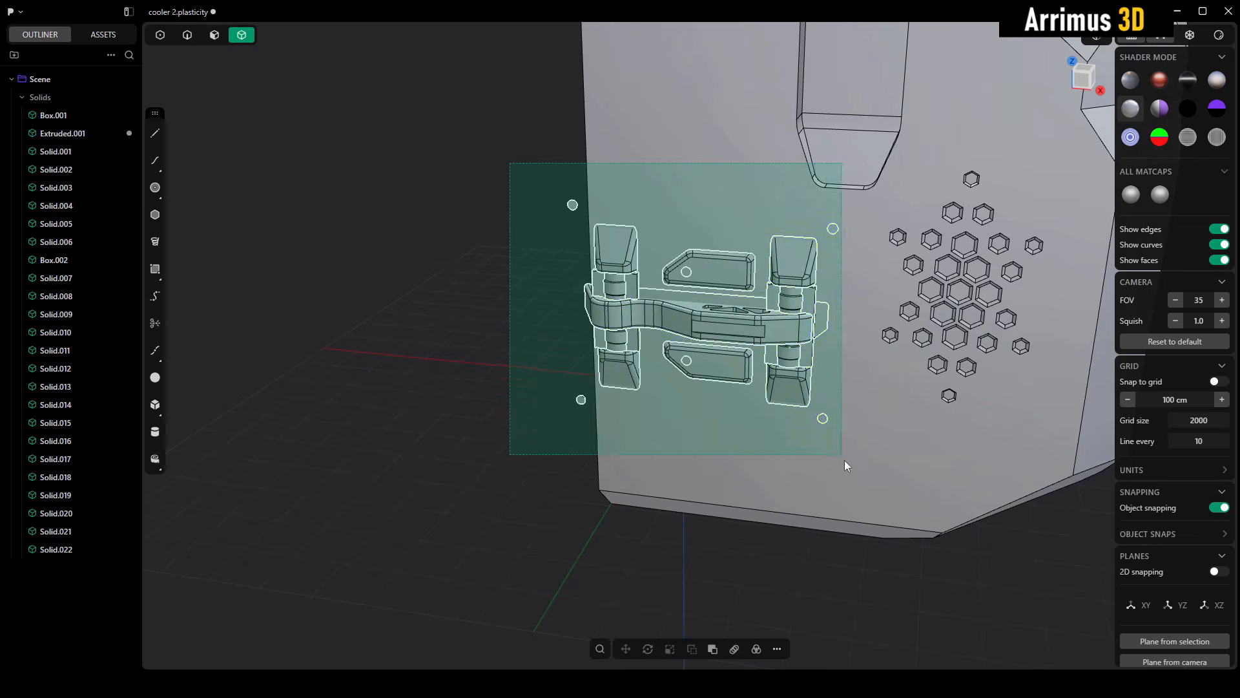
scroll(843, 460, up, 5)
key(g)
key(x)
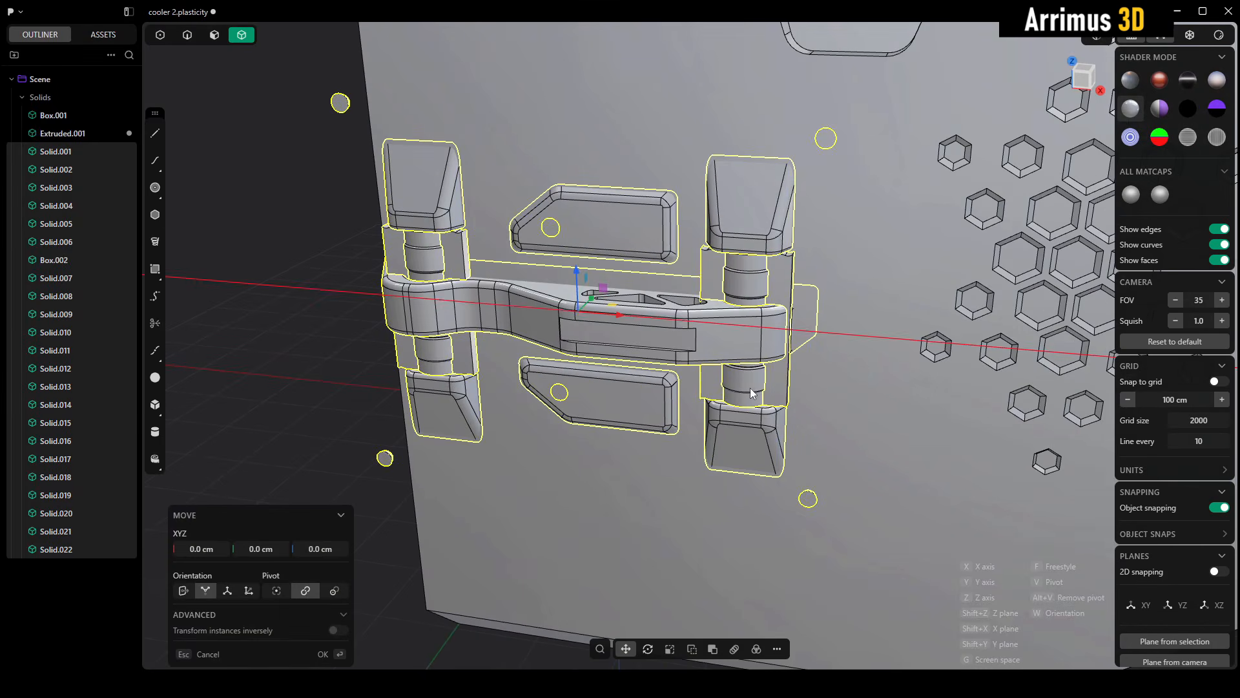
click(784, 398)
key(g)
key(x)
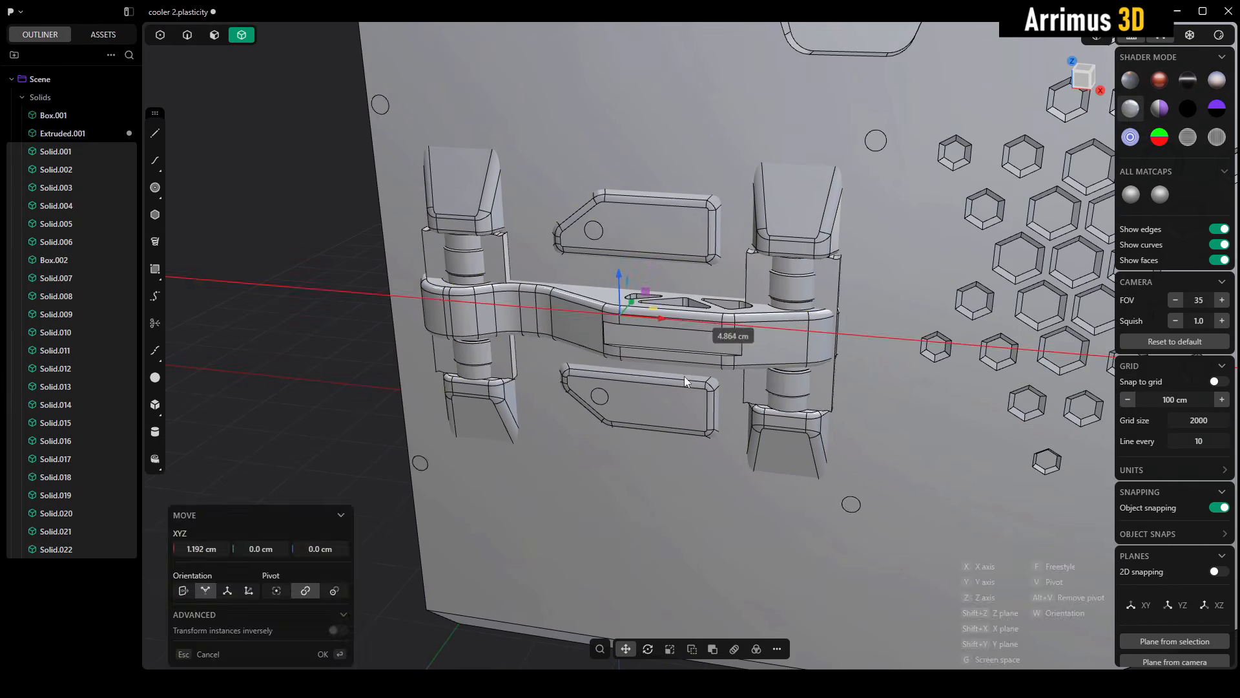
click(681, 376)
Step: Subtract the four small round corner cutters around the latch from the cooler body with a Boolean difference
click(343, 362)
middle_drag(659, 148, 657, 142)
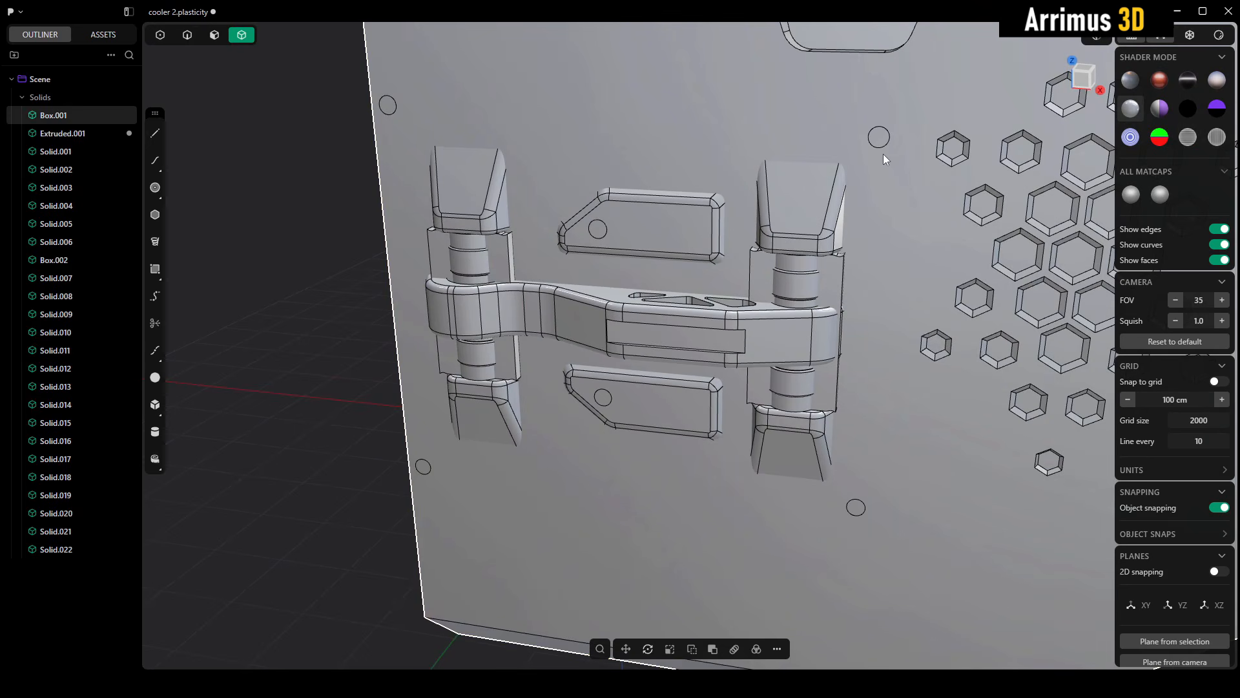
click(879, 138)
click(860, 506)
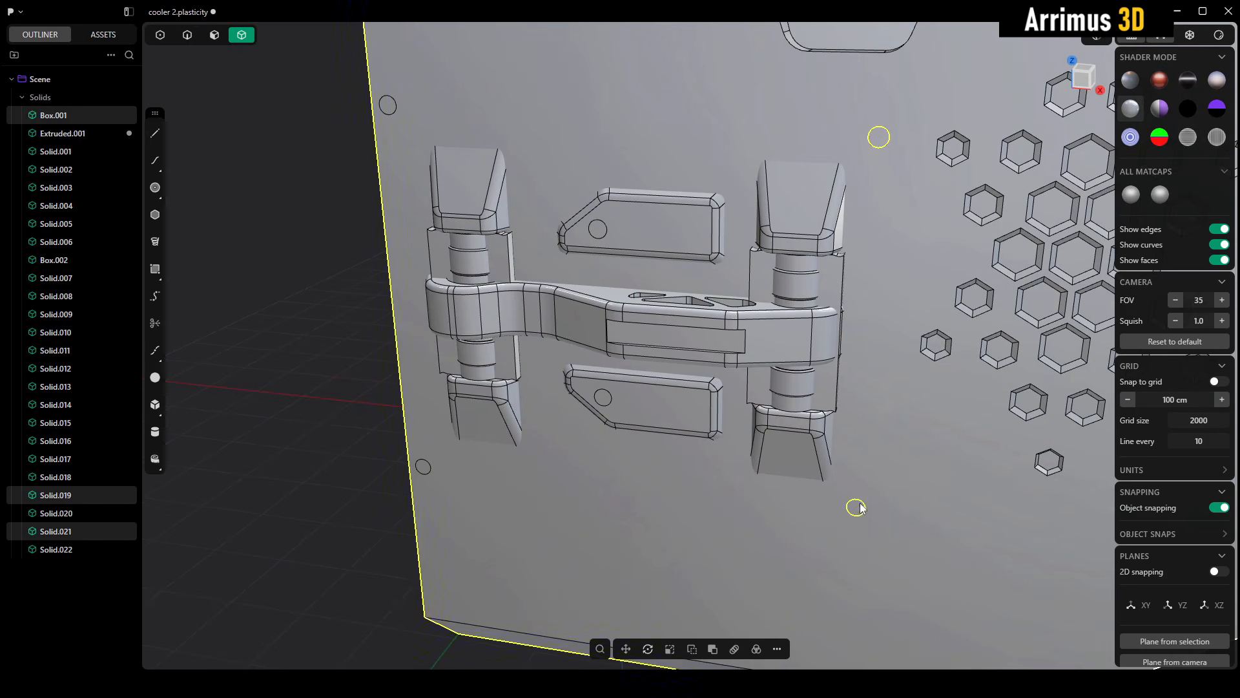
click(423, 467)
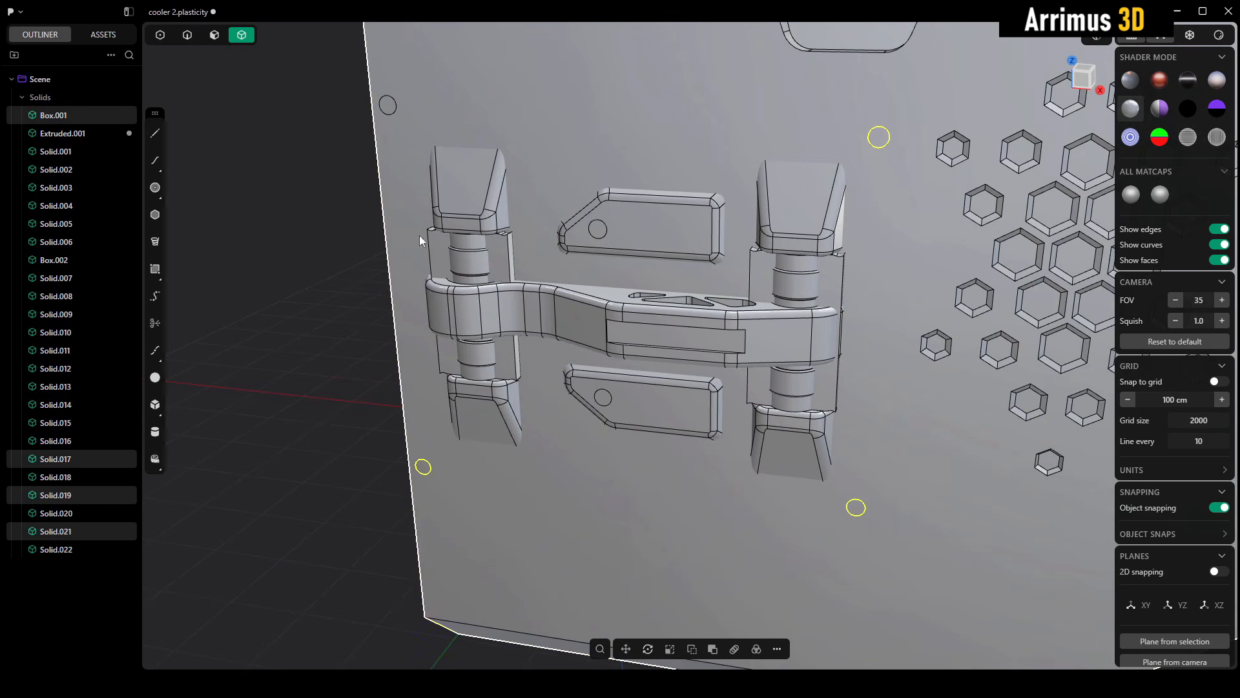
click(389, 107)
key(ctrl+minus)
key(Return)
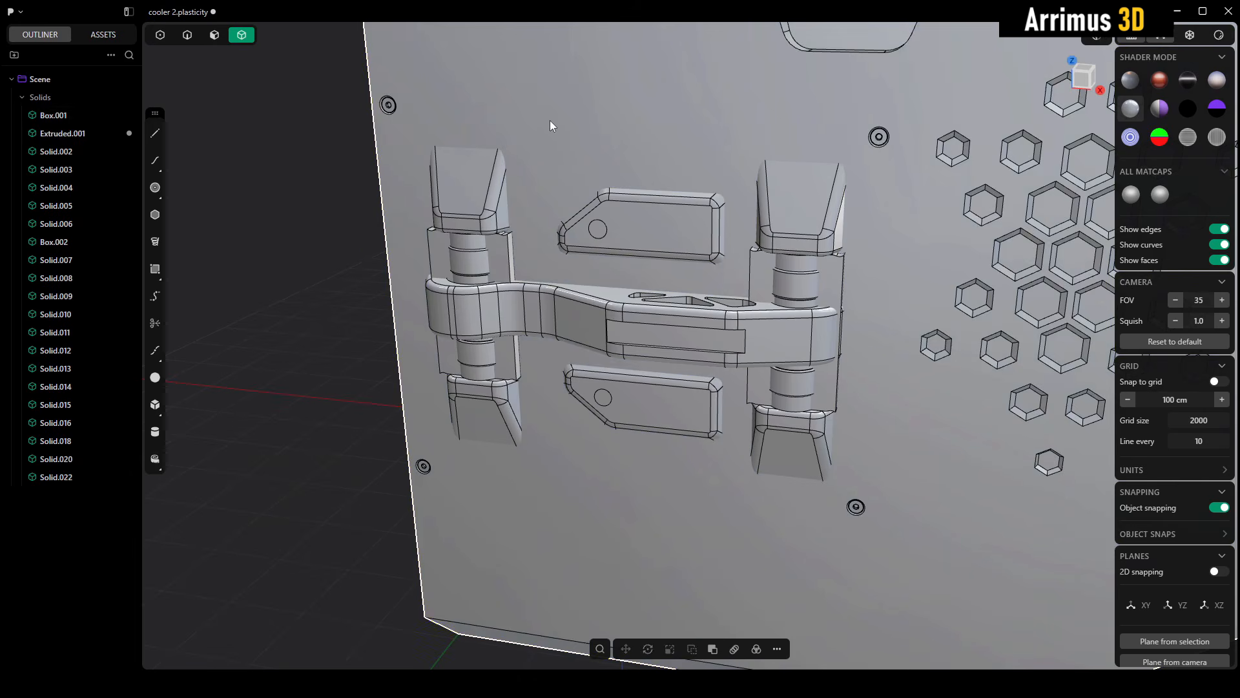
Step: Join the four tapered latch blocks and the two angled side plates to the cooler body with a Boolean union
middle_drag(649, 142, 690, 333)
middle_drag(652, 219, 655, 143)
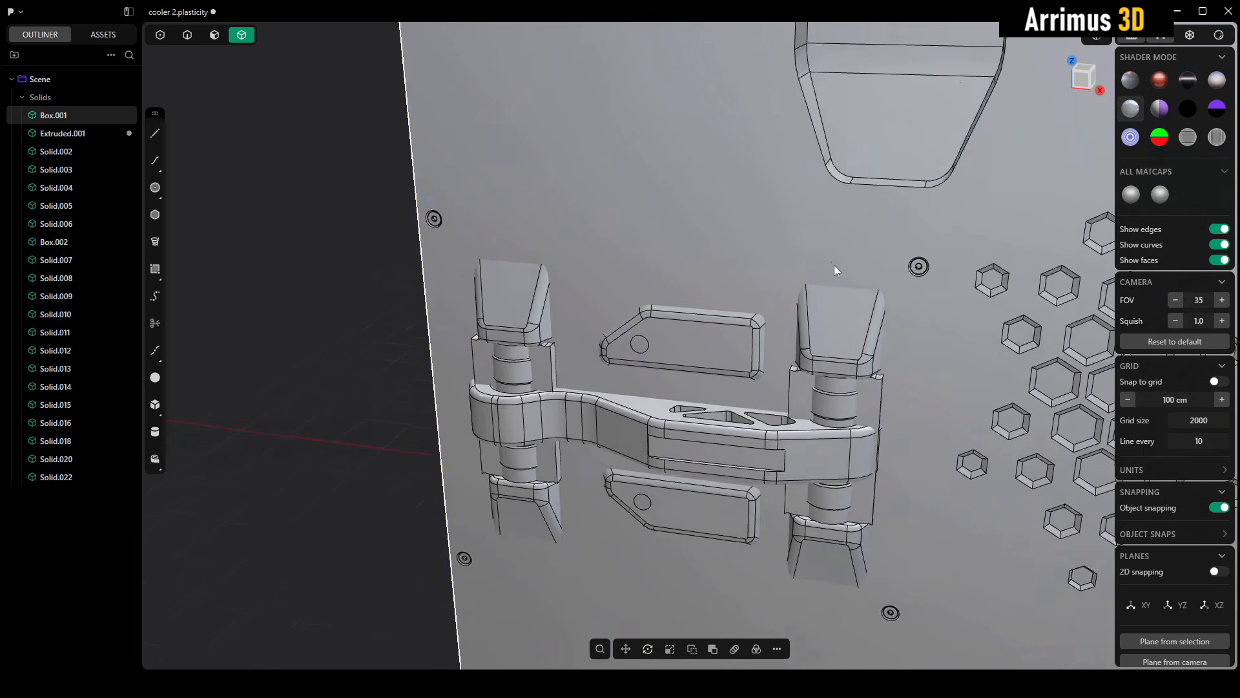
middle_drag(949, 208, 814, 291)
shift+click(687, 440)
shift+click(549, 420)
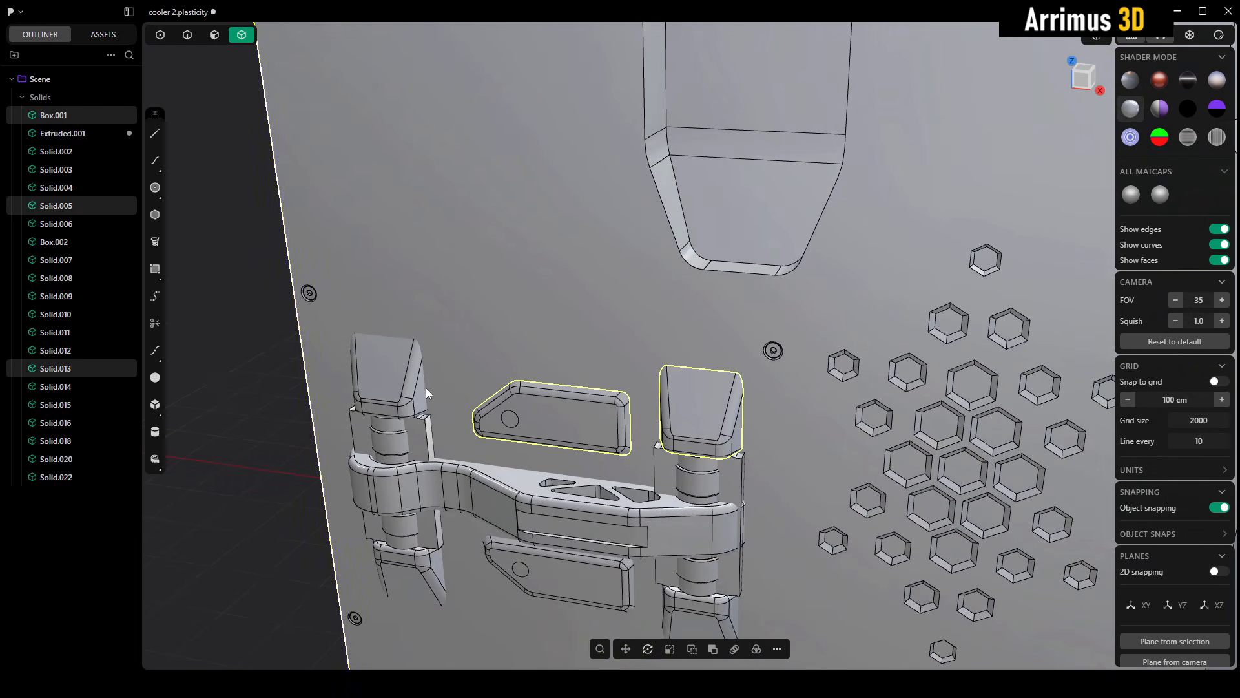
shift+click(387, 381)
shift+click(413, 565)
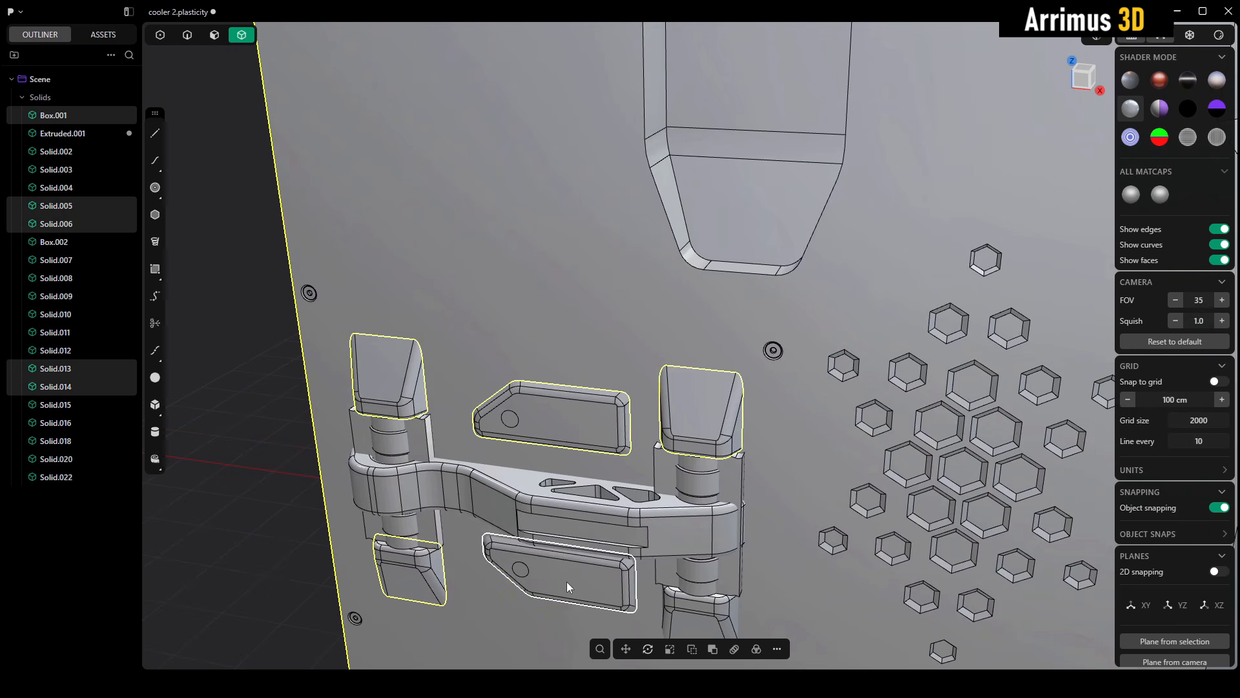
shift+click(567, 581)
shift+click(692, 615)
middle_drag(692, 615, 750, 393)
key(q)
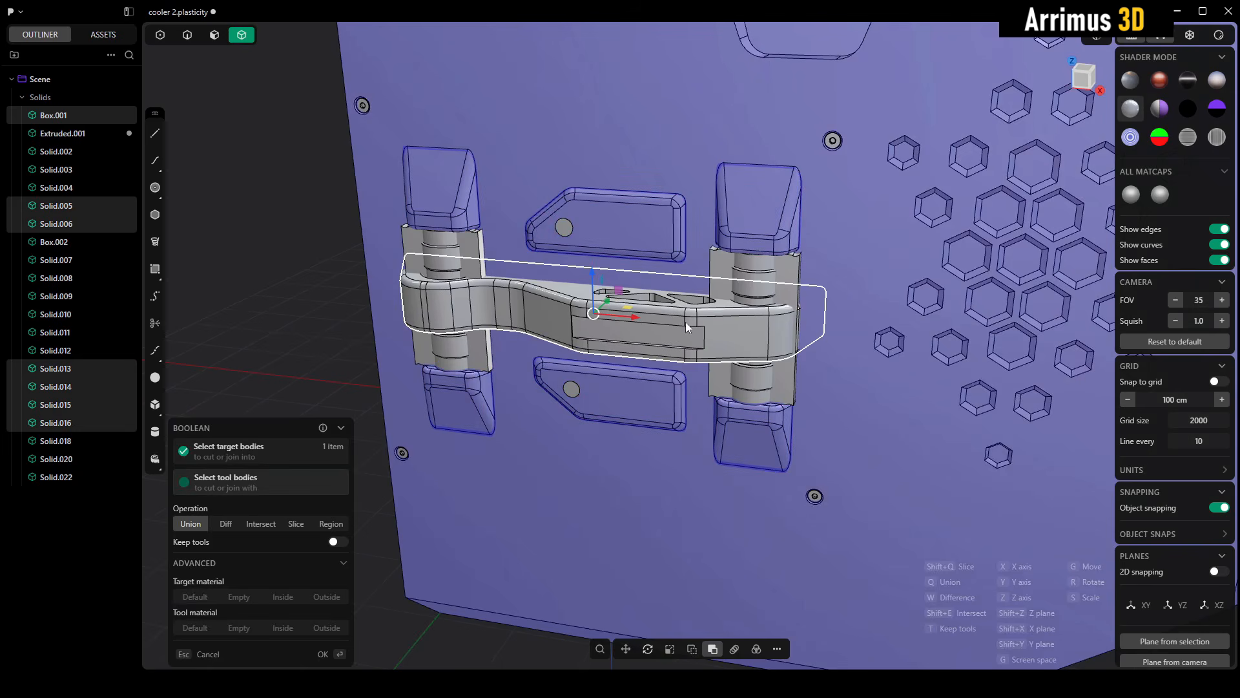
key(Return)
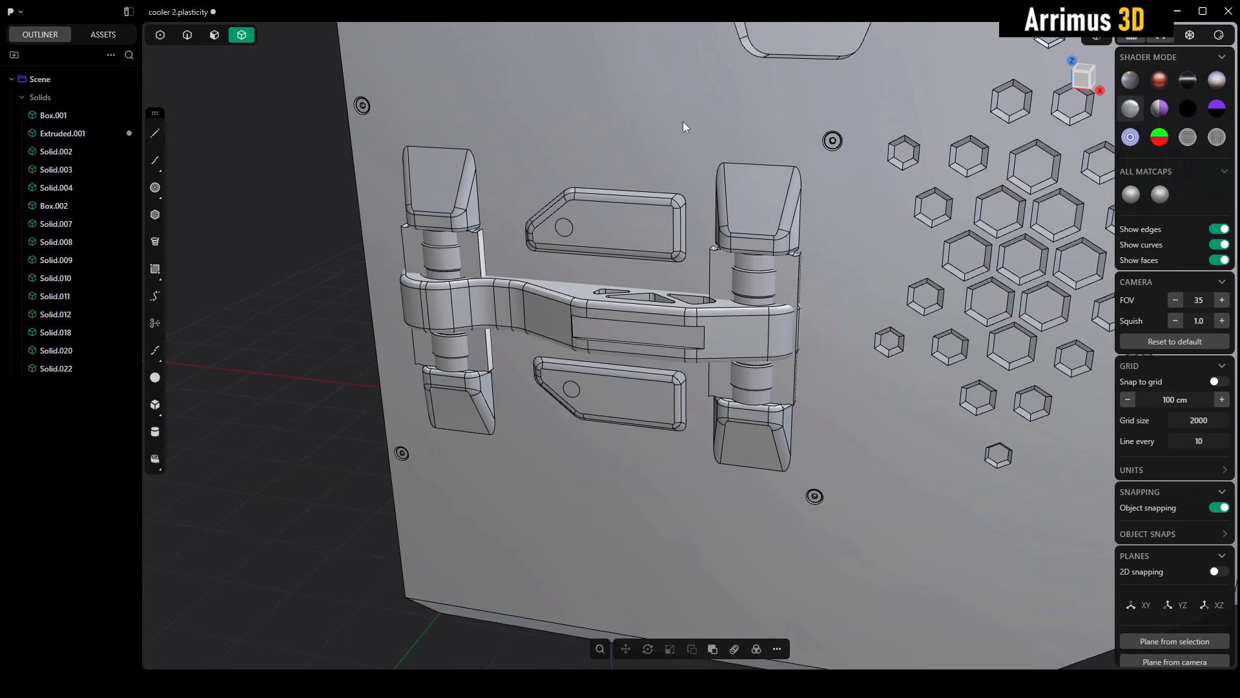
Step: Subtract the two rectangular blocks around the latch pins from the cooler body with a Boolean difference
click(448, 207)
shift+click(452, 259)
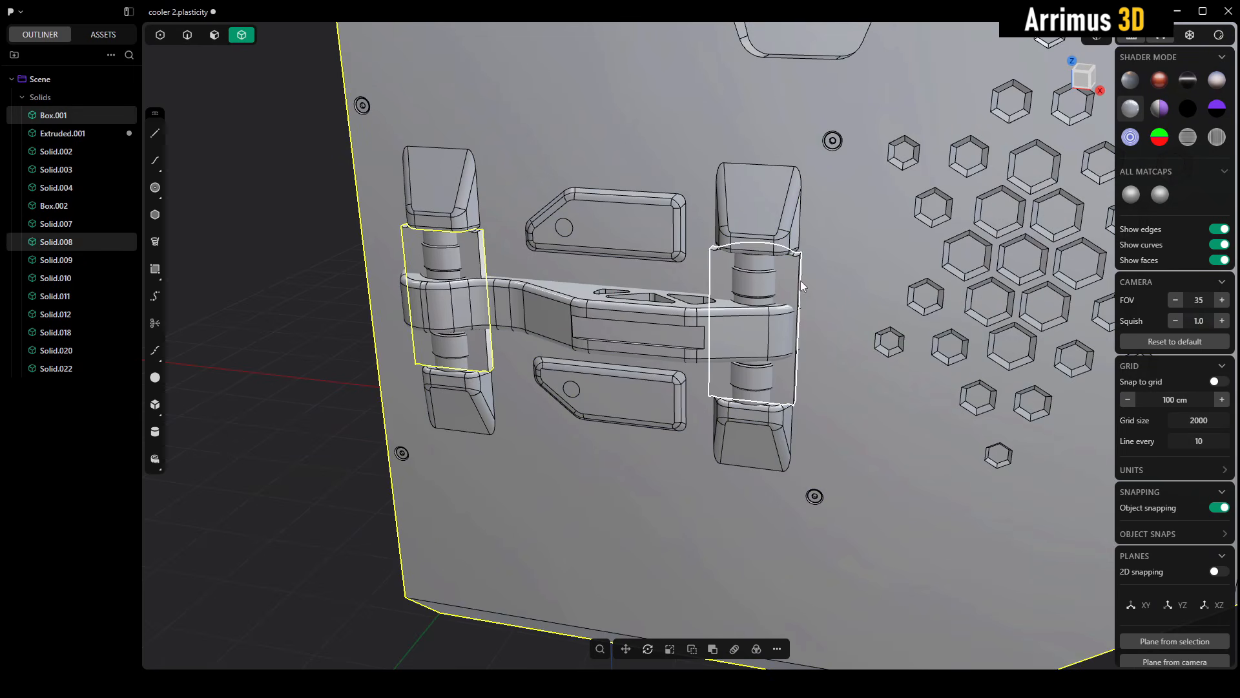
shift+click(796, 271)
key(q)
key(Return)
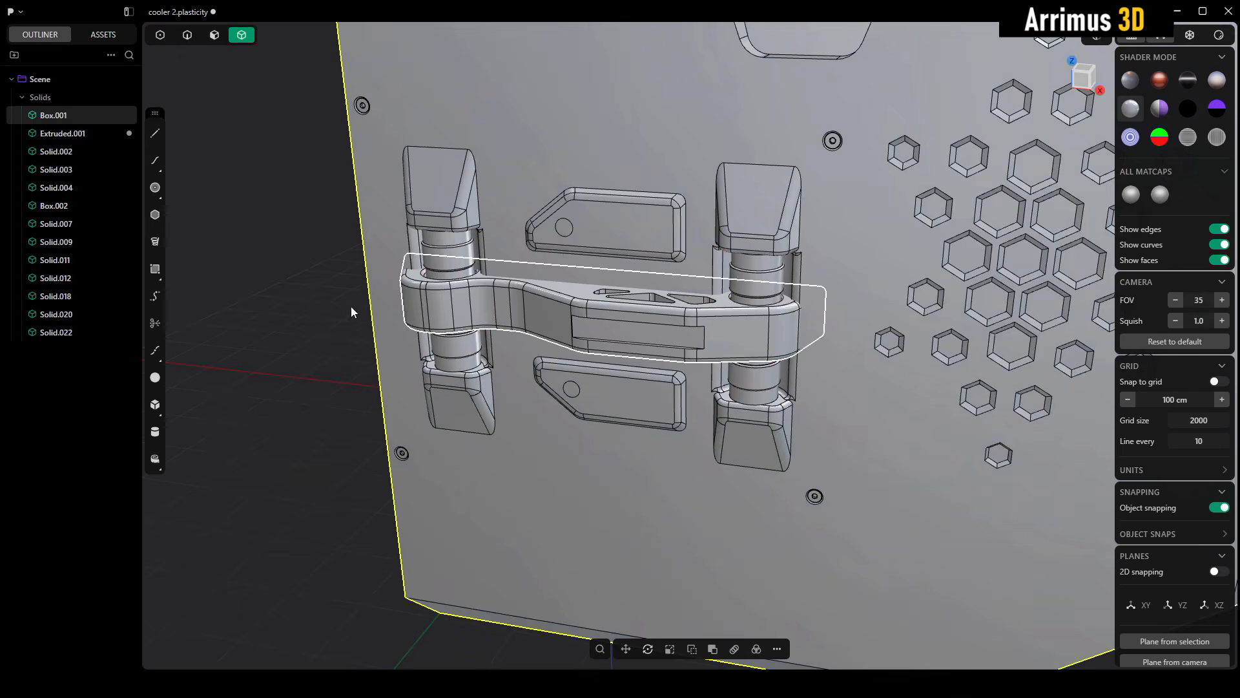
click(281, 340)
mouse_move(281, 340)
middle_down()
mouse_move(377, 270)
mouse_move(294, 352)
middle_up()
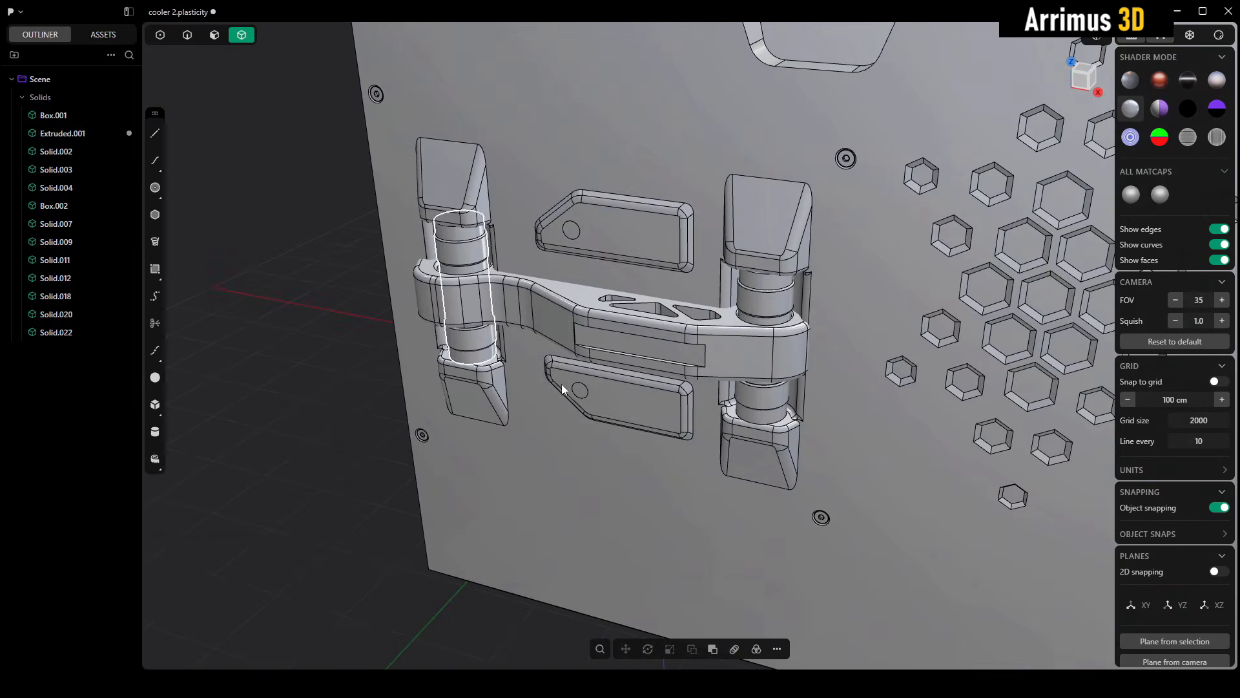
scroll(560, 383, down, 6)
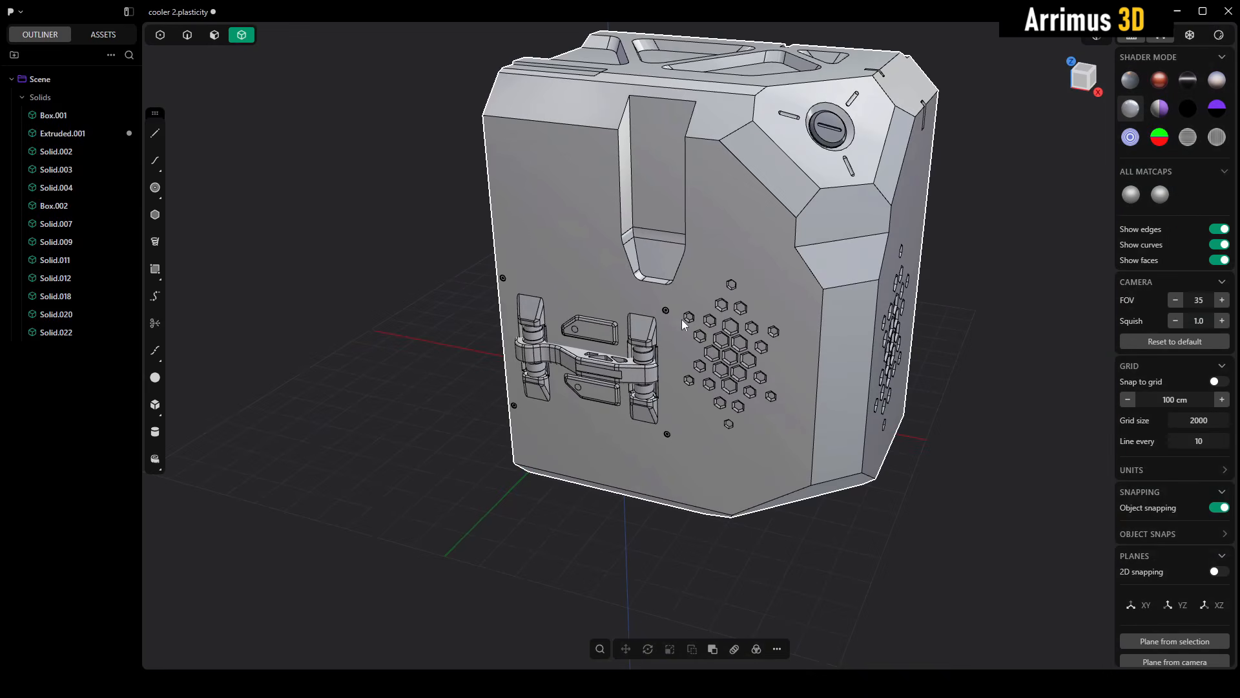
Step: Switch to the Insert Pieces 01 file and select the keyhole-shaped insert pieces below their sample block
mouse_move(996, 684)
click(1009, 656)
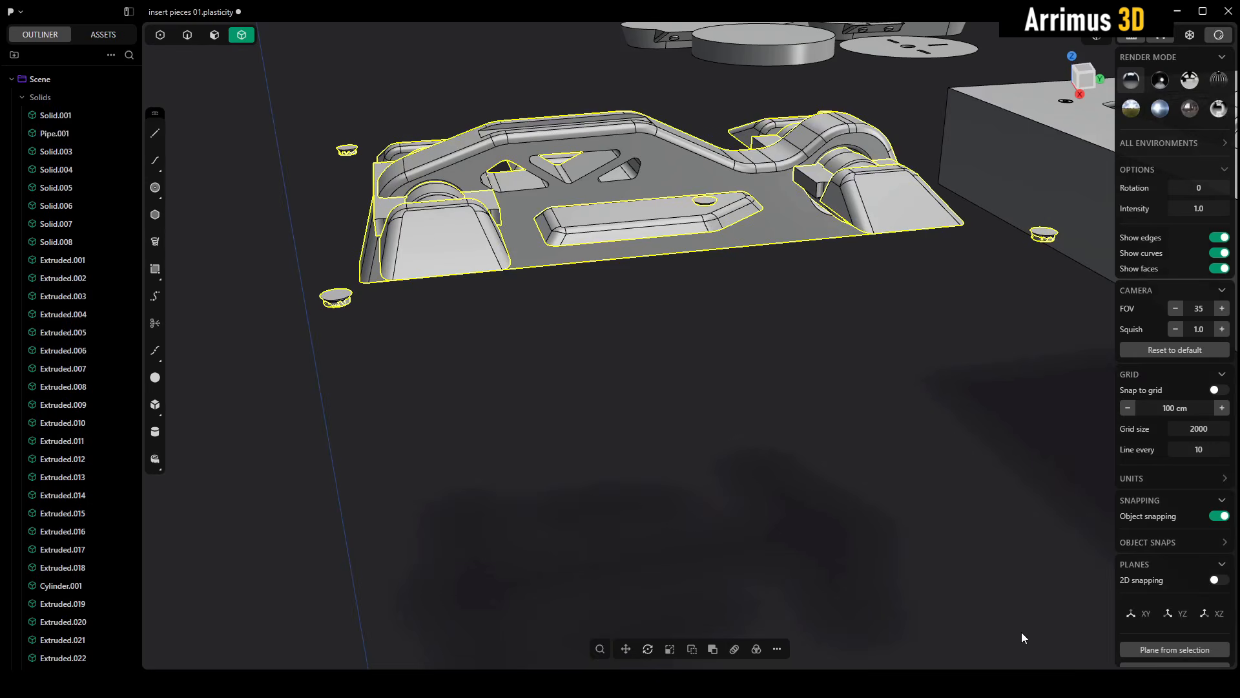
scroll(773, 387, down, 10)
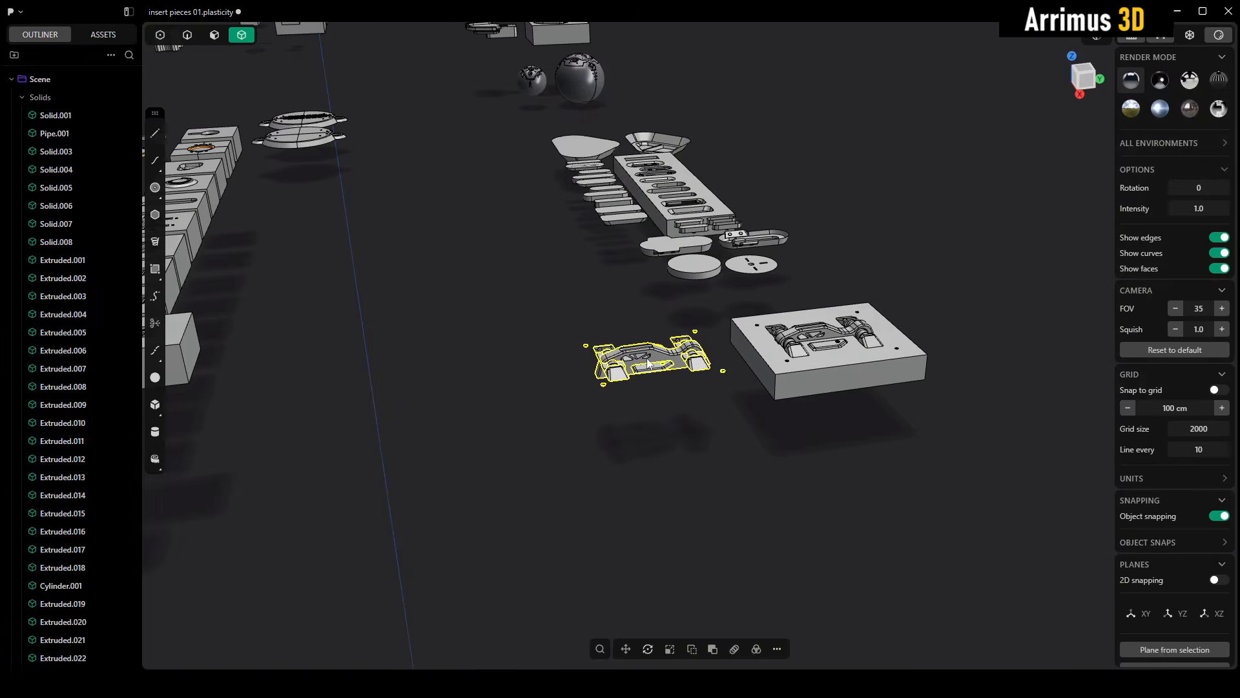
middle_drag(672, 364, 660, 392)
scroll(726, 395, down, 4)
shift+middle_drag(487, 611, 642, 374)
scroll(695, 310, up, 6)
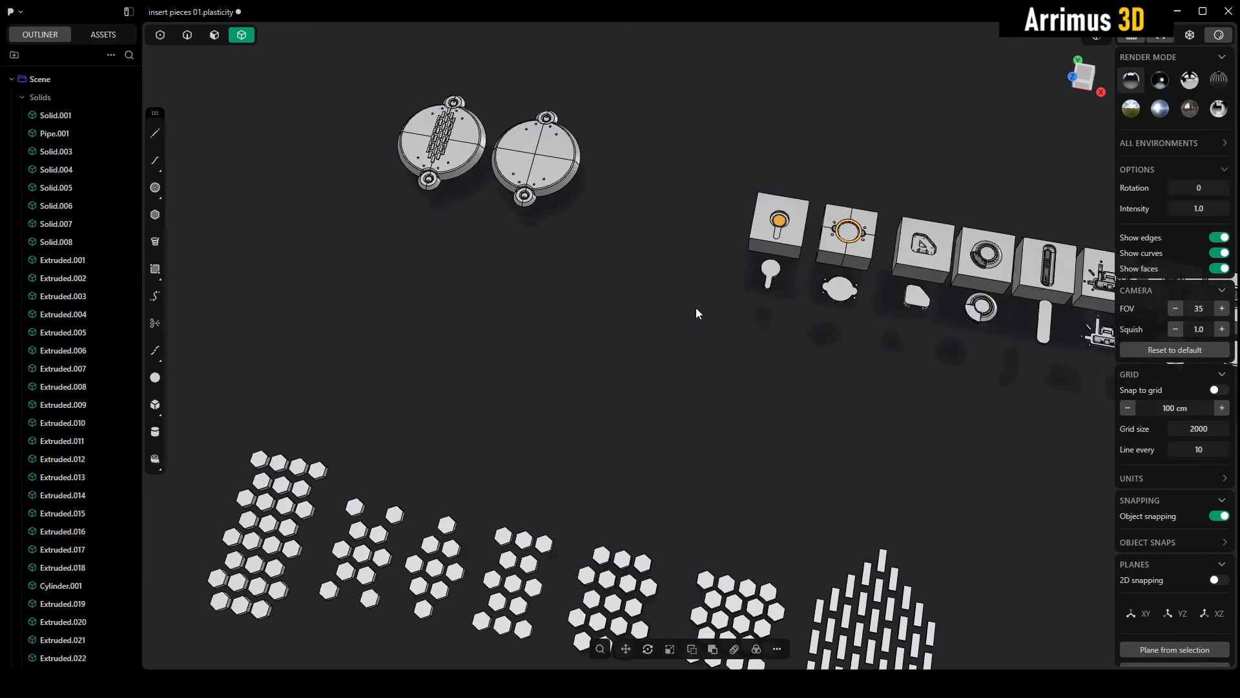
shift+middle_drag(841, 314, 715, 348)
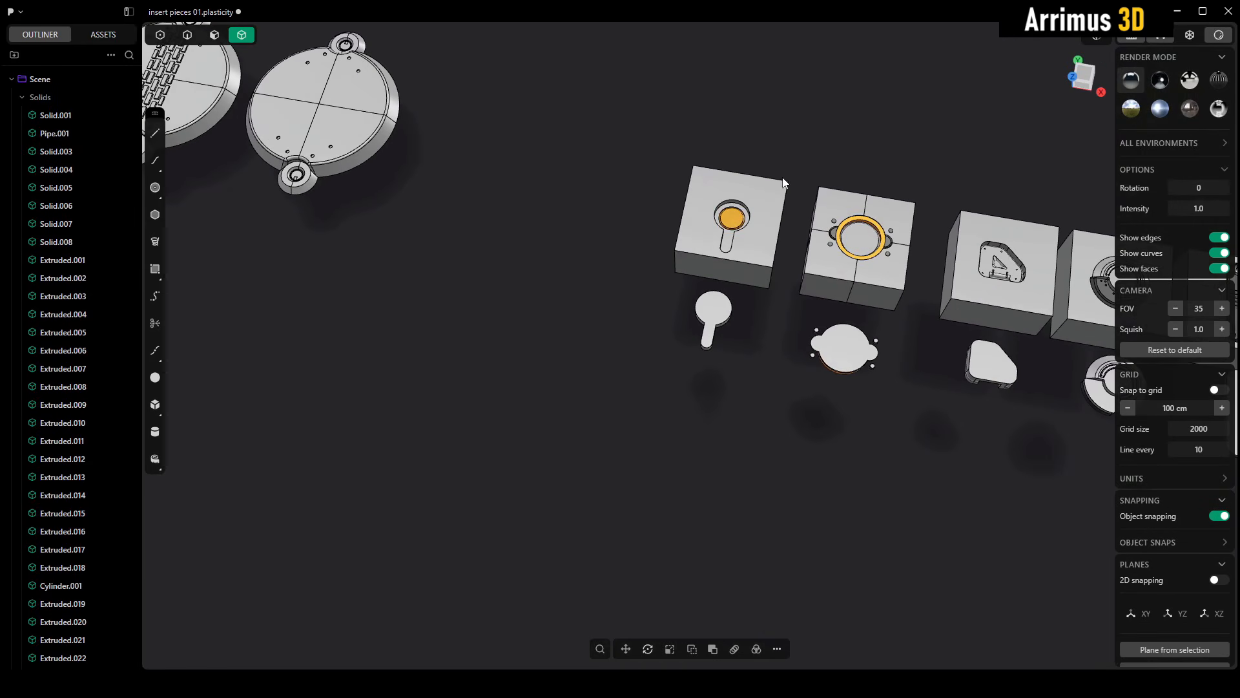
drag(767, 318, 634, 413)
shift+middle_drag(687, 416, 659, 319)
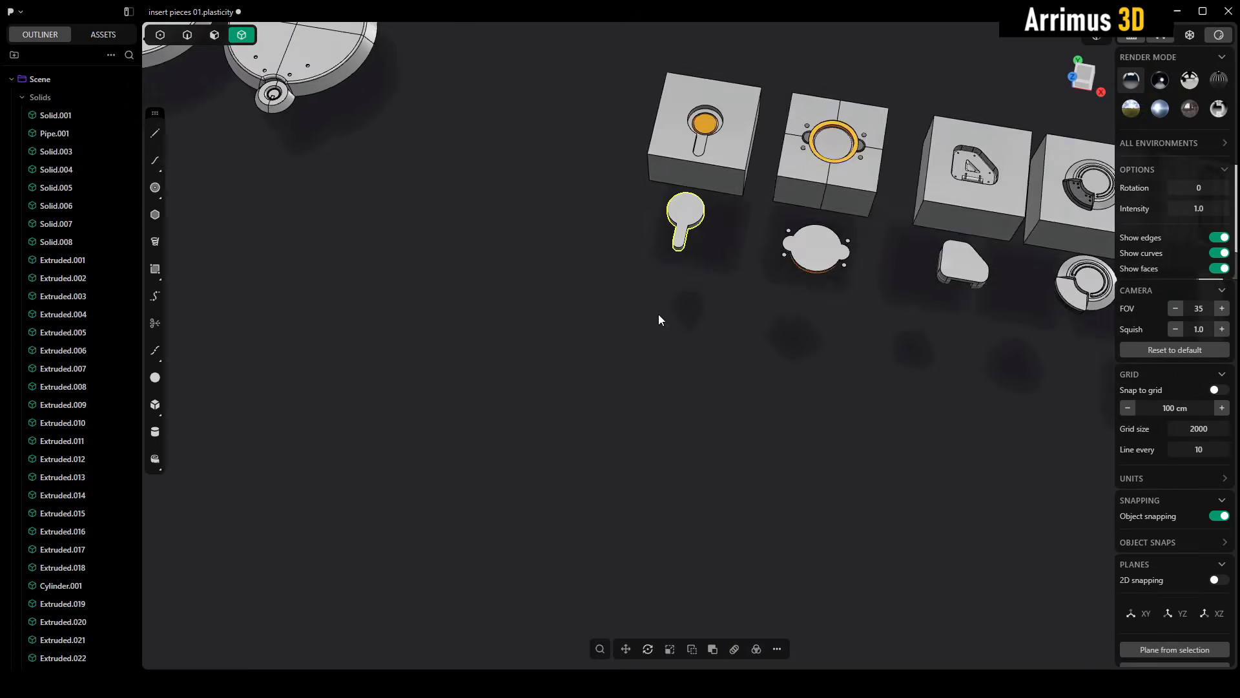
Step: Duplicate the keyhole-shaped insert pieces and move the copy along negative Y, clear of the original, with a final shift of about -124 cm
scroll(652, 316, up, 3)
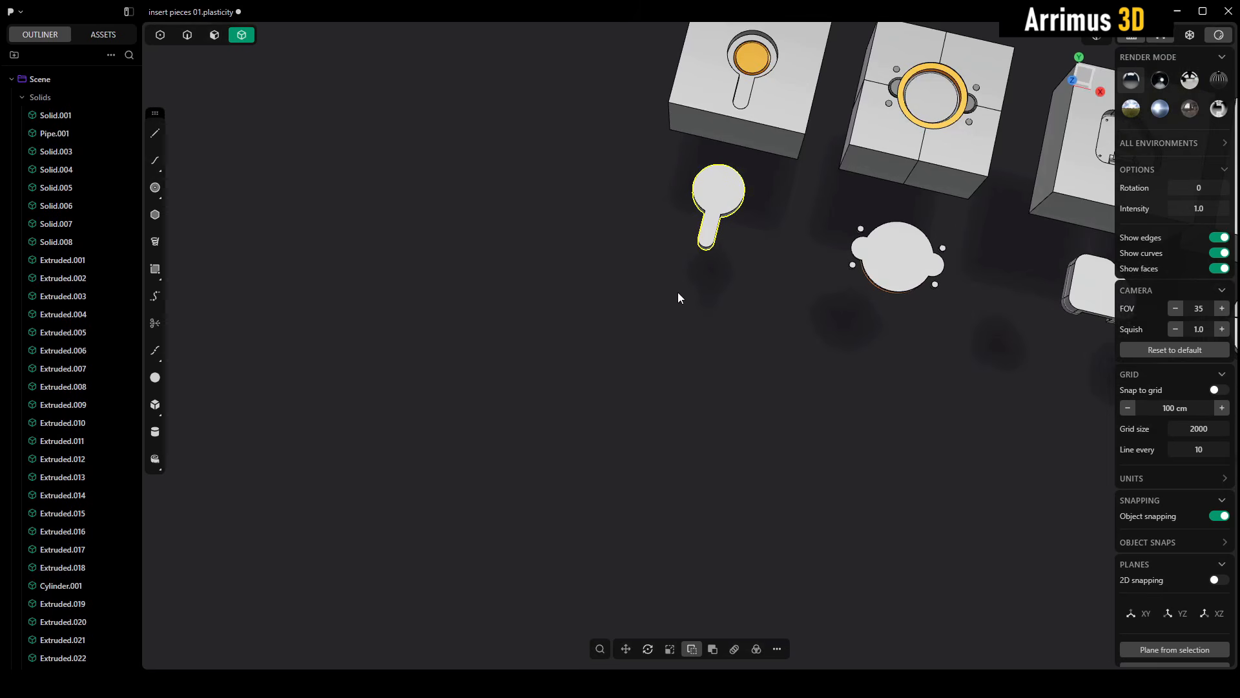
key(g)
key(y)
right_click(592, 509)
shift+middle_drag(592, 509, 673, 372)
key(g)
key(y)
click(714, 395)
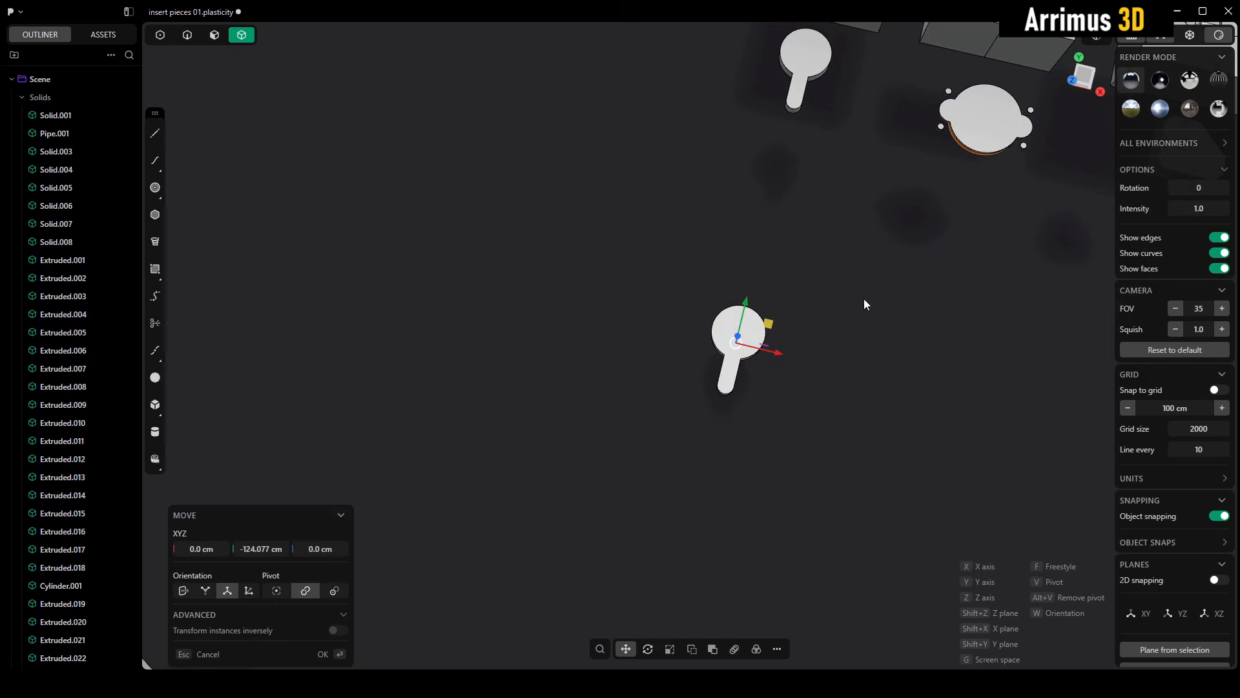
right_click(861, 297)
Step: Create a cylinder of about 22 cm radius and 1 cm height, centered on the round face of the copied keyhole piece
scroll(839, 256, up, 3)
shift+middle_drag(839, 257, 757, 336)
click(754, 337)
shift+middle_drag(625, 345, 661, 327)
key(shift+c)
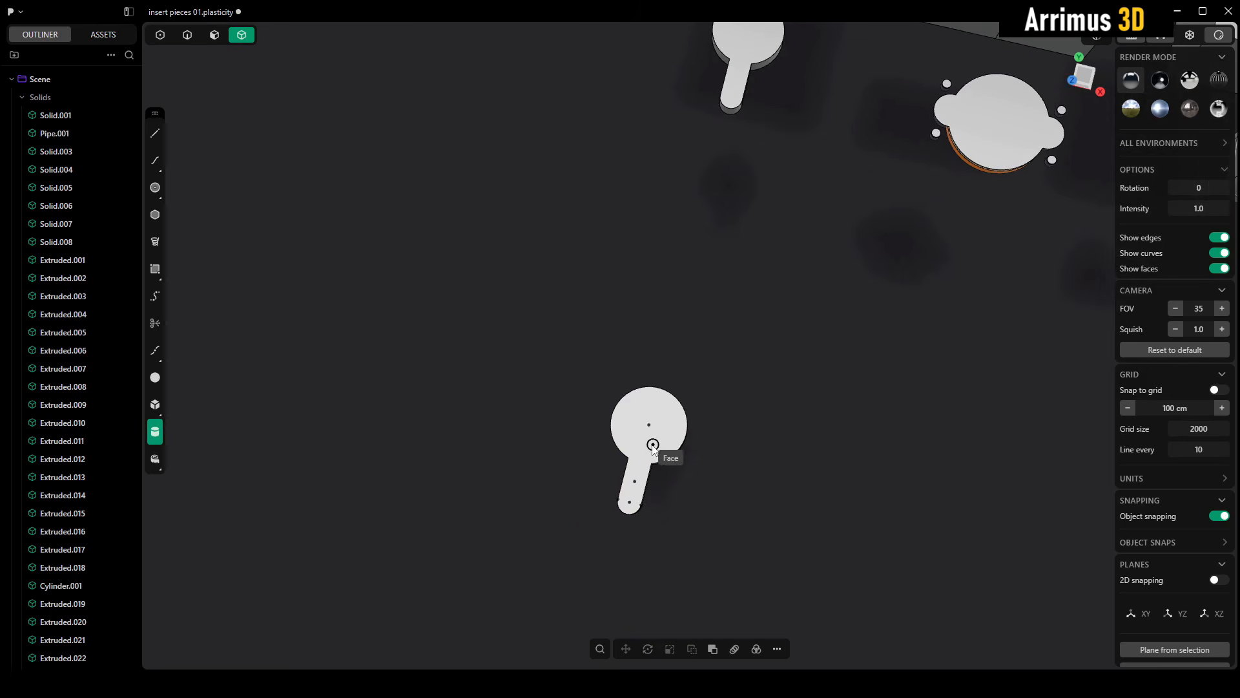
click(650, 420)
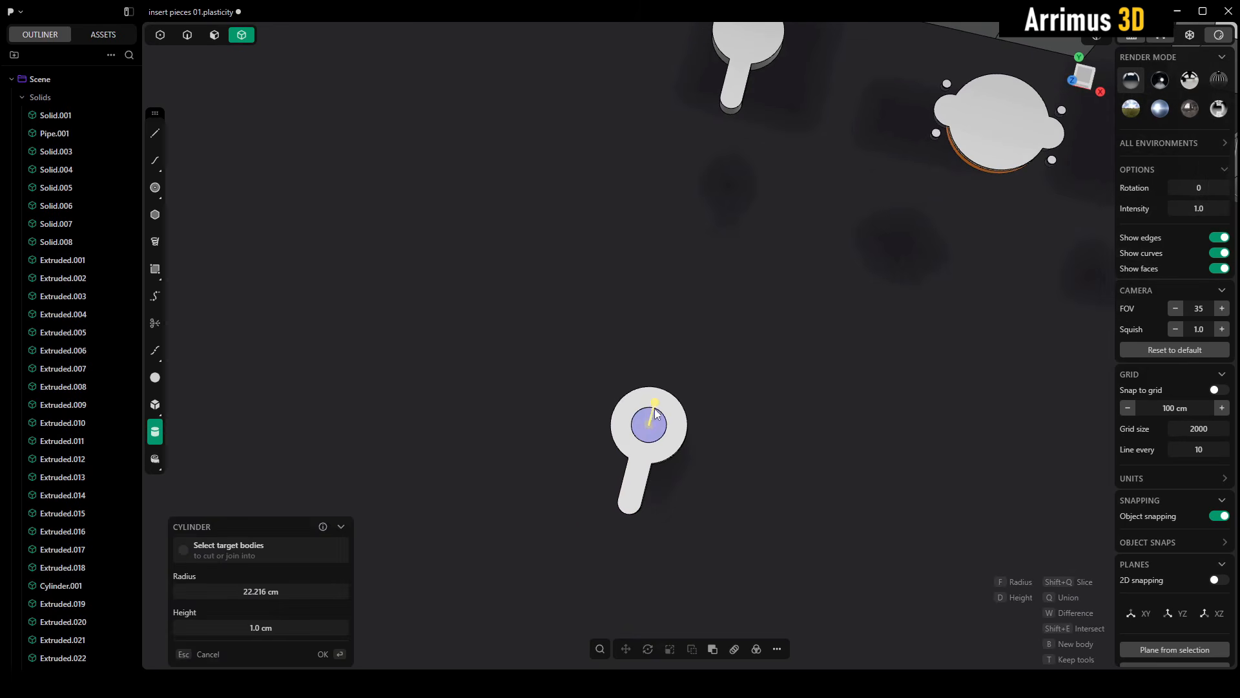
click(648, 401)
right_click(671, 413)
middle_drag(712, 428, 700, 367)
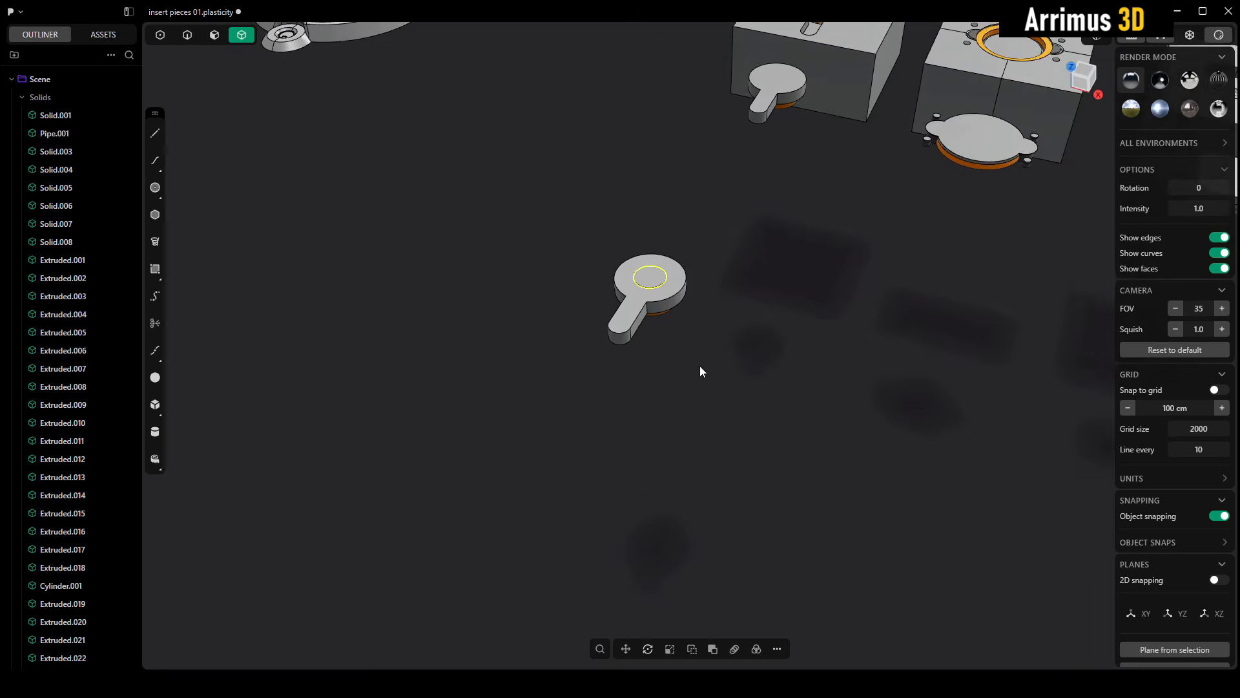
Step: Move the small cylinder along positive Y until it clears the round end of the copied keyhole piece
scroll(700, 367, up, 3)
key(g)
middle_drag(668, 296, 657, 367)
key(y)
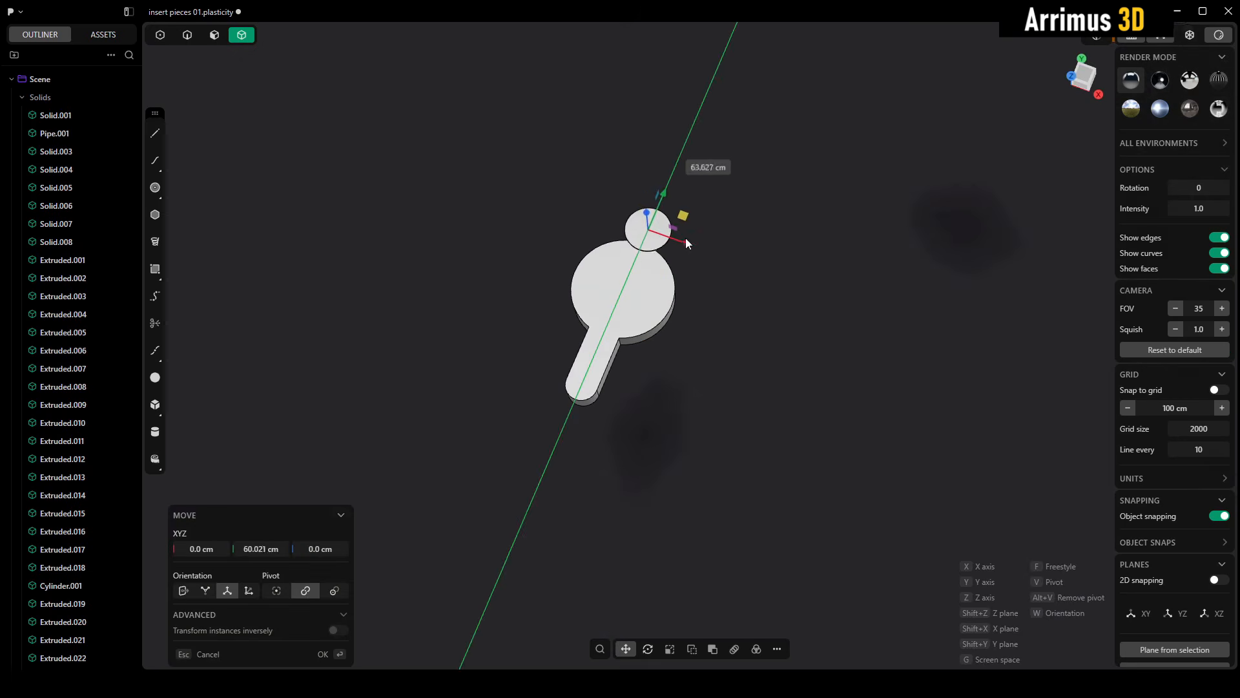
click(696, 206)
right_click(697, 210)
Step: Radially array the copied keyhole pieces around the small cylinder's center with 3 copies over 360 degrees
drag(744, 258, 461, 421)
shift+middle_drag(710, 349, 807, 469)
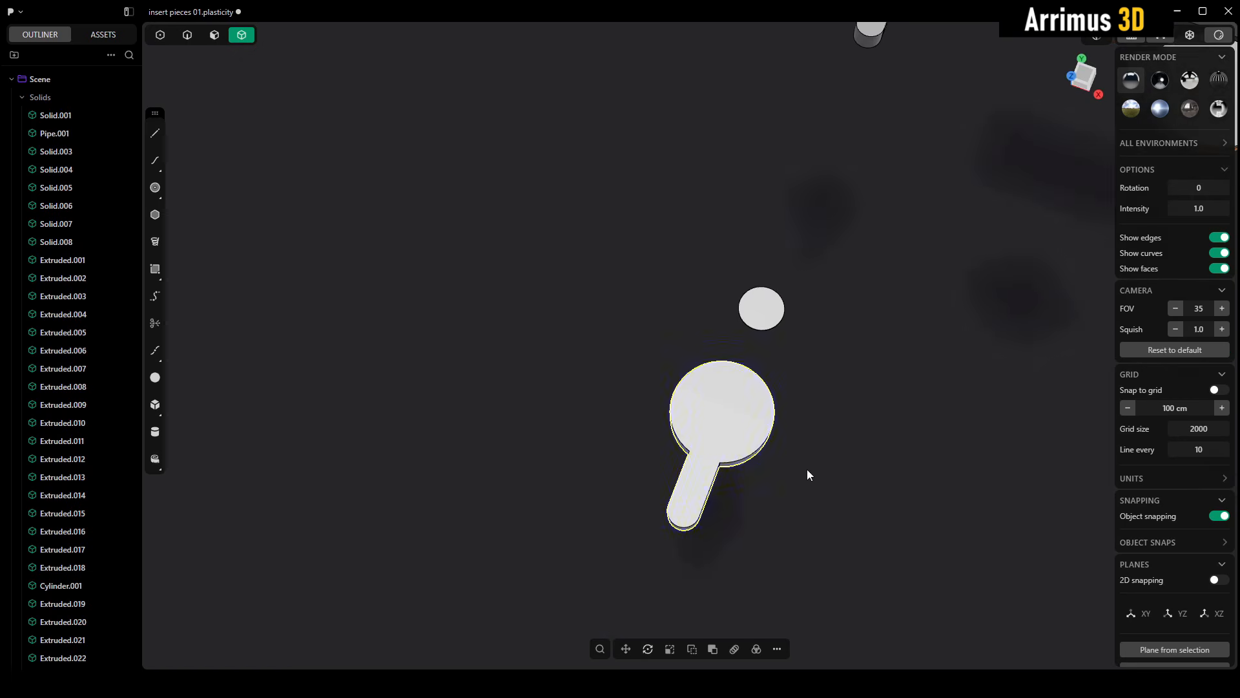
click(756, 649)
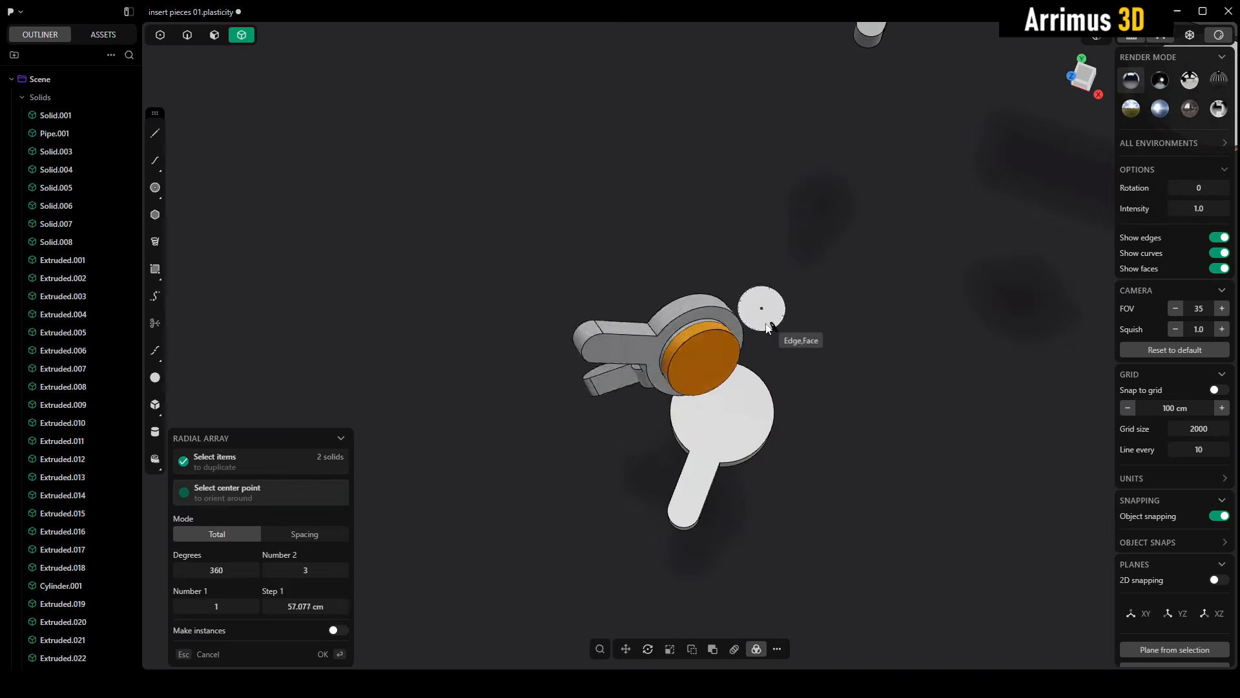
click(762, 309)
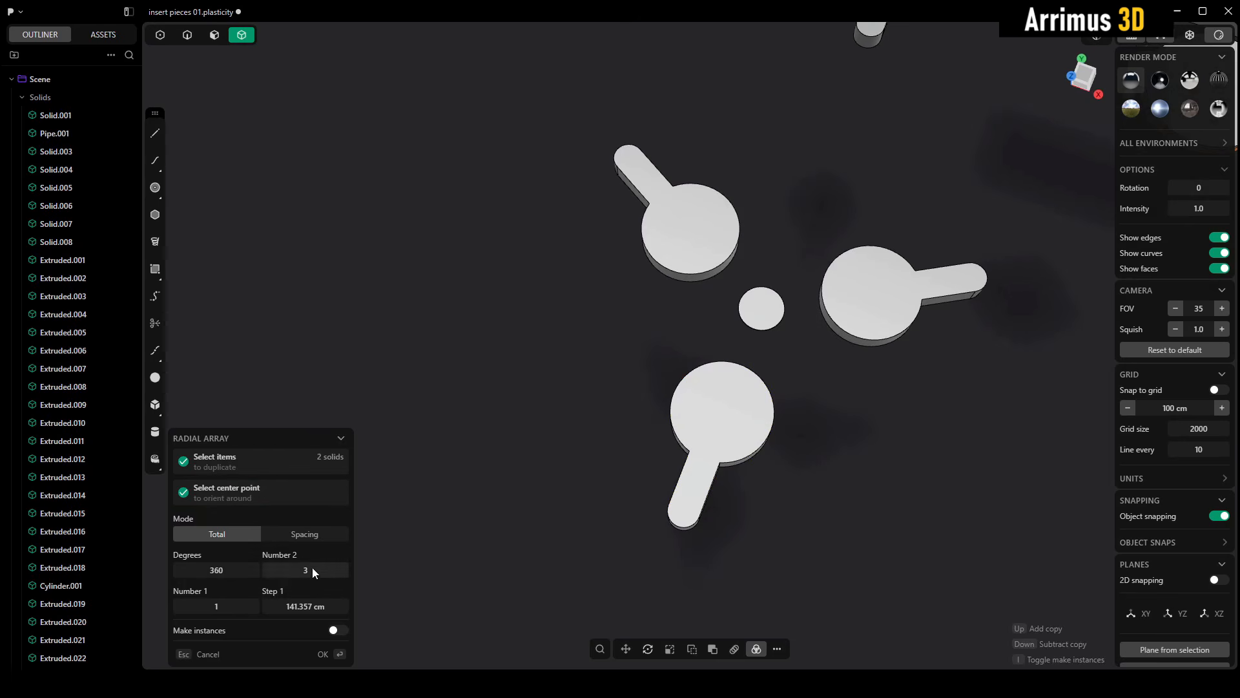
drag(312, 568, 318, 575)
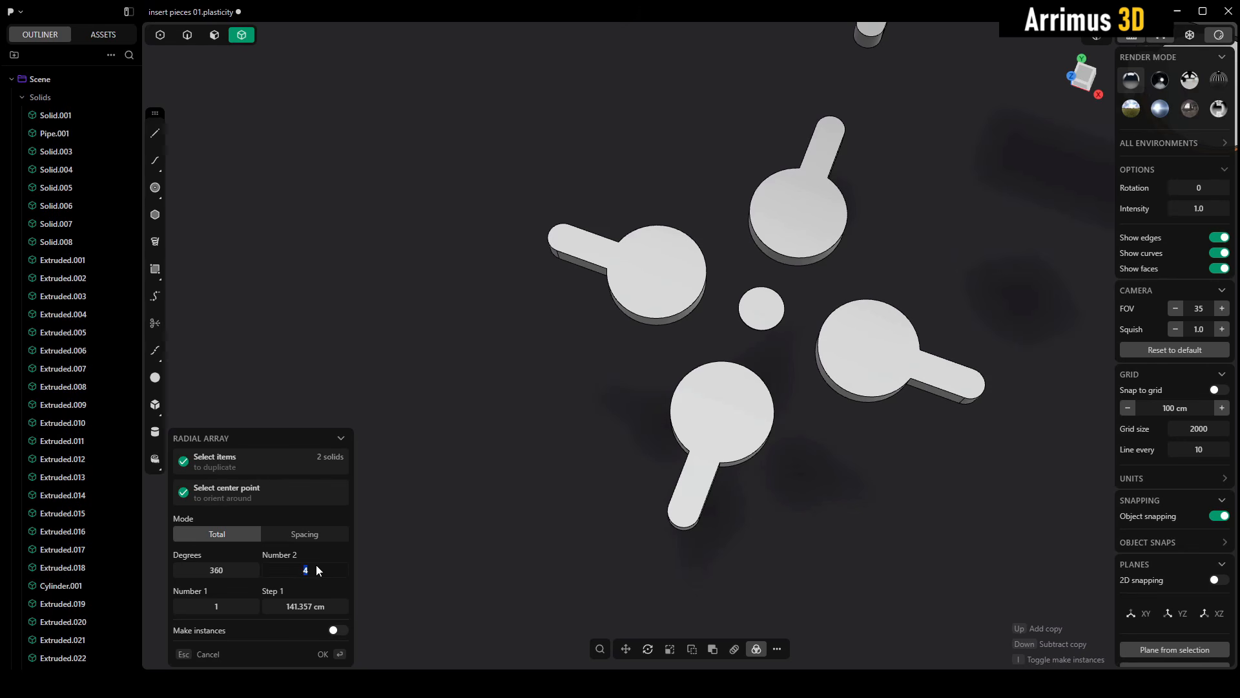
key(Down)
key(Down)
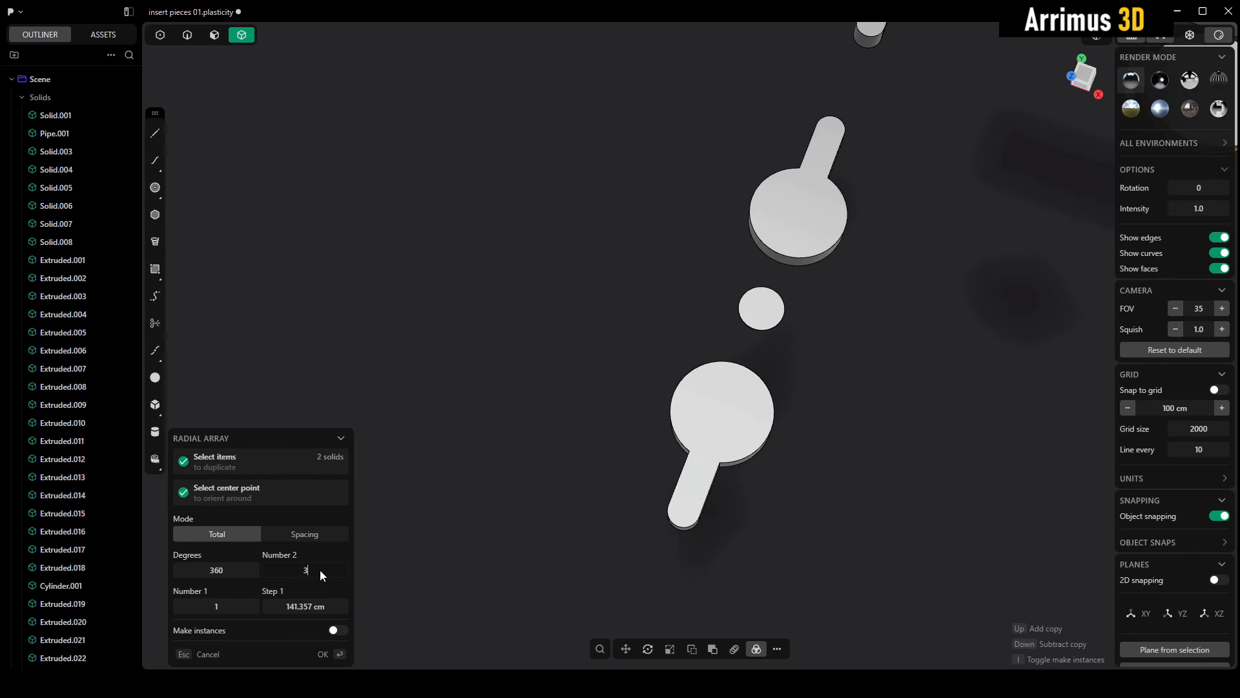
key(Return)
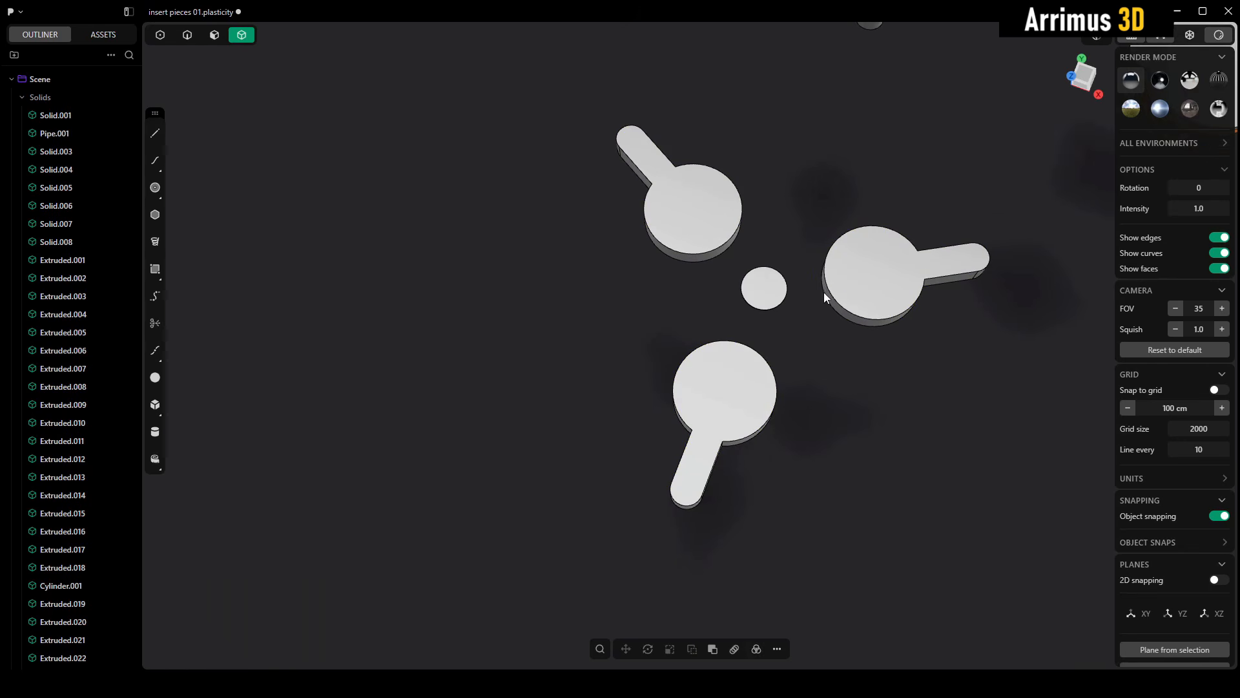
Step: Move the small cylinder along negative Y to just beyond the handle end of the copied keyhole piece
scroll(738, 301, down, 3)
shift+middle_drag(739, 336, 741, 292)
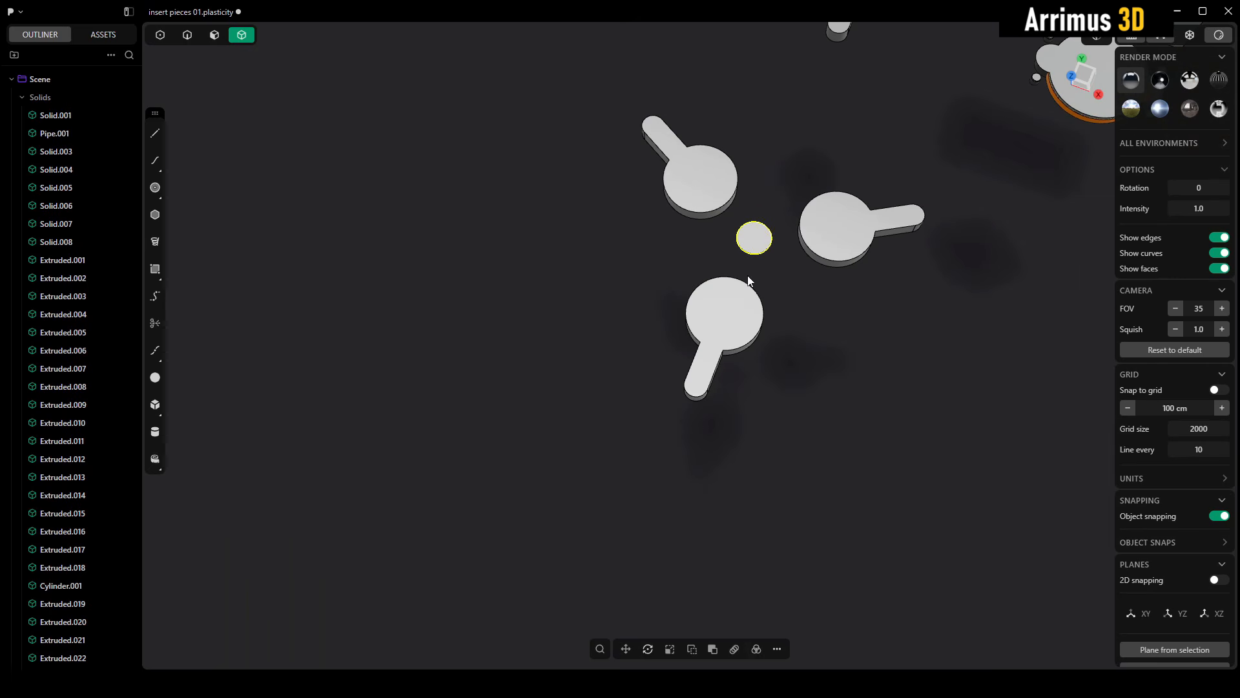
key(g)
key(y)
click(641, 536)
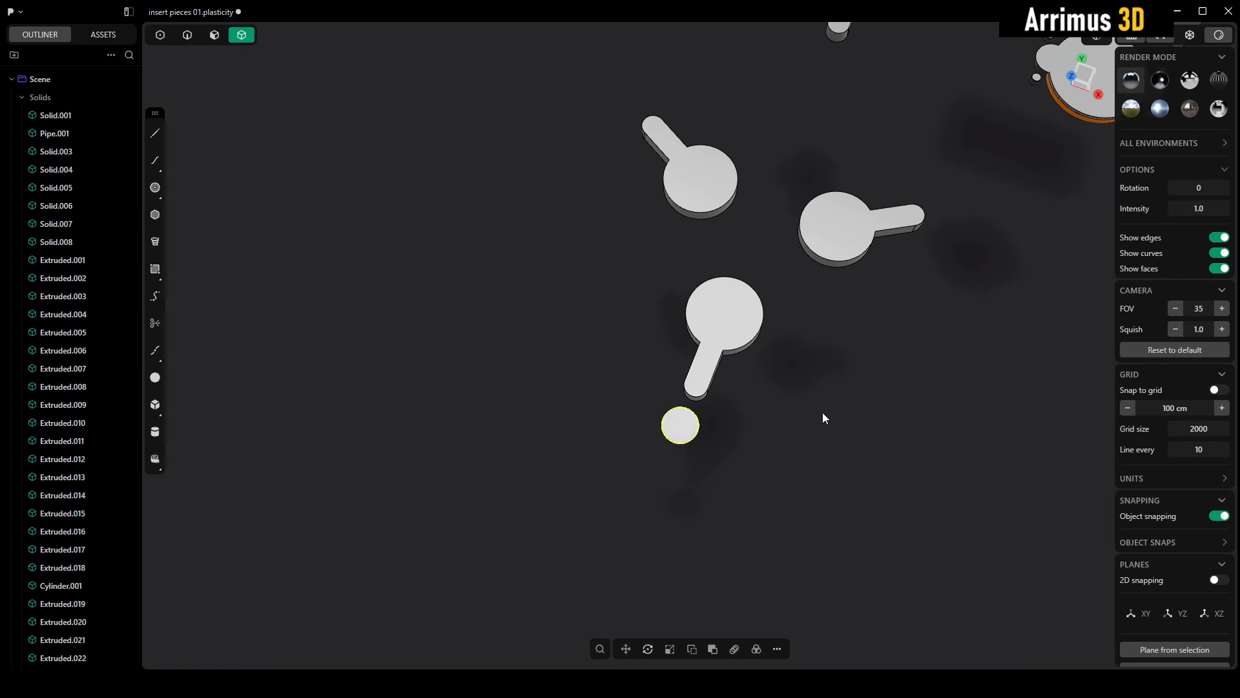
Step: Radially array the copied keyhole pieces around the relocated cylinder with 3 copies over 360 degrees, handles pointing inward
click(723, 316)
click(756, 649)
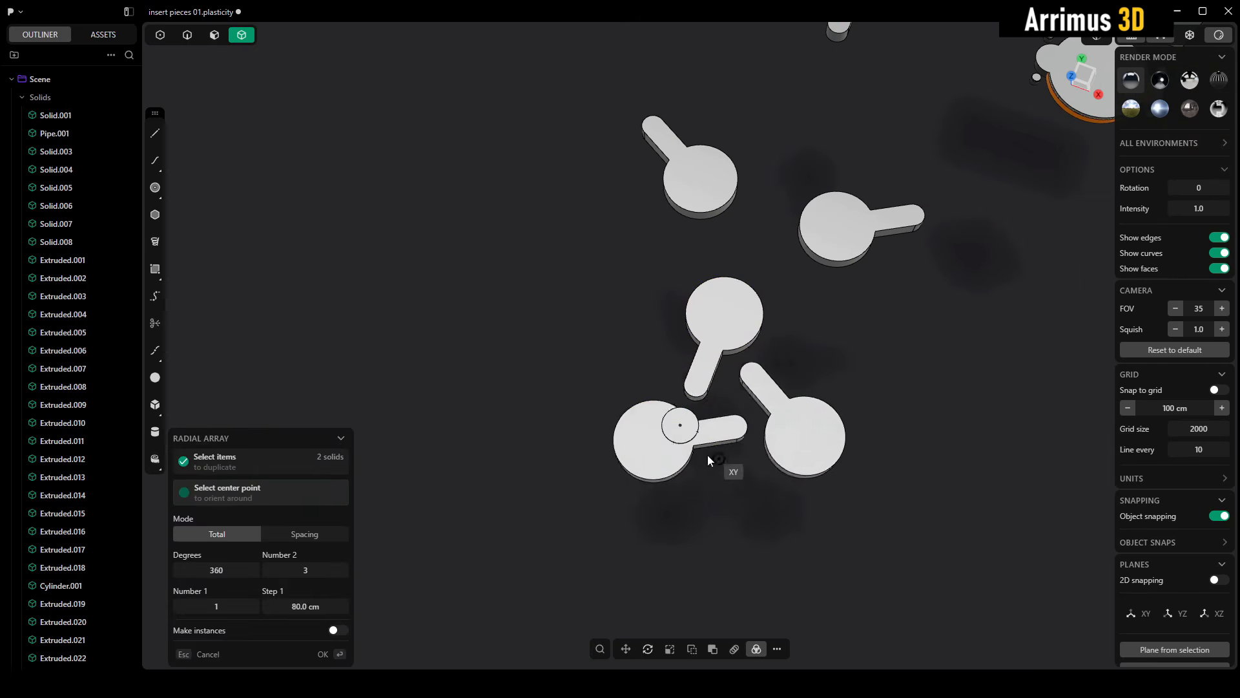
click(680, 425)
key(Return)
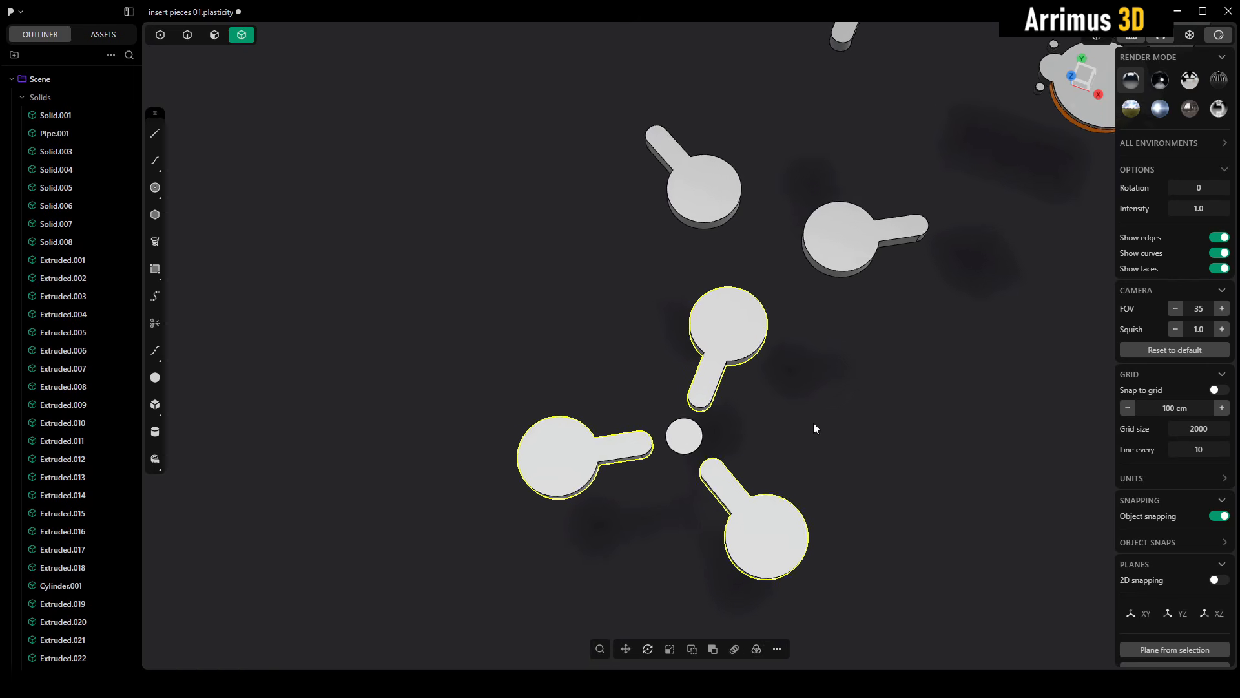
Step: Delete the two outer keyhole copies left from the first radial array
scroll(804, 420, down, 5)
drag(846, 286, 679, 469)
click(811, 423)
scroll(781, 334, up, 8)
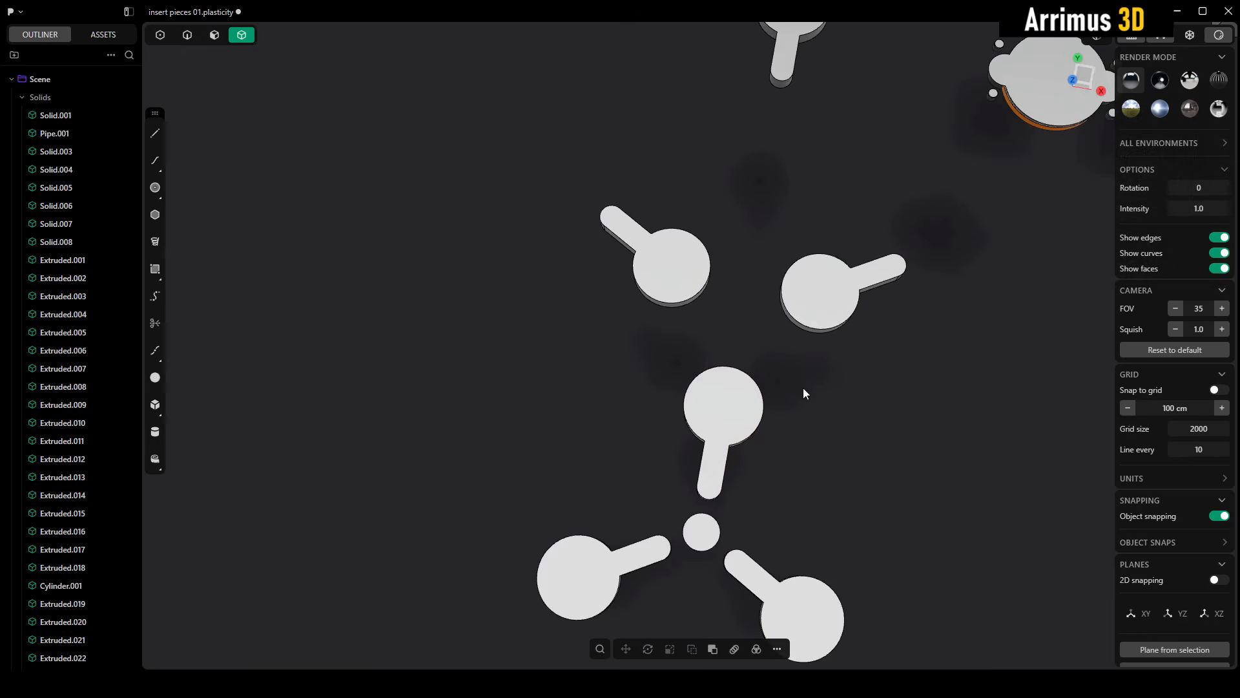
shift+middle_drag(801, 398, 788, 333)
middle_drag(789, 333, 807, 319)
drag(921, 180, 625, 260)
key(Delete)
Step: Mirror the small cylinder and the two lower keyhole arms across the center of the remaining keyhole's round face
middle_drag(625, 259, 693, 305)
drag(800, 401, 510, 465)
click(800, 388)
drag(800, 388, 368, 481)
shift+middle_drag(573, 378, 592, 430)
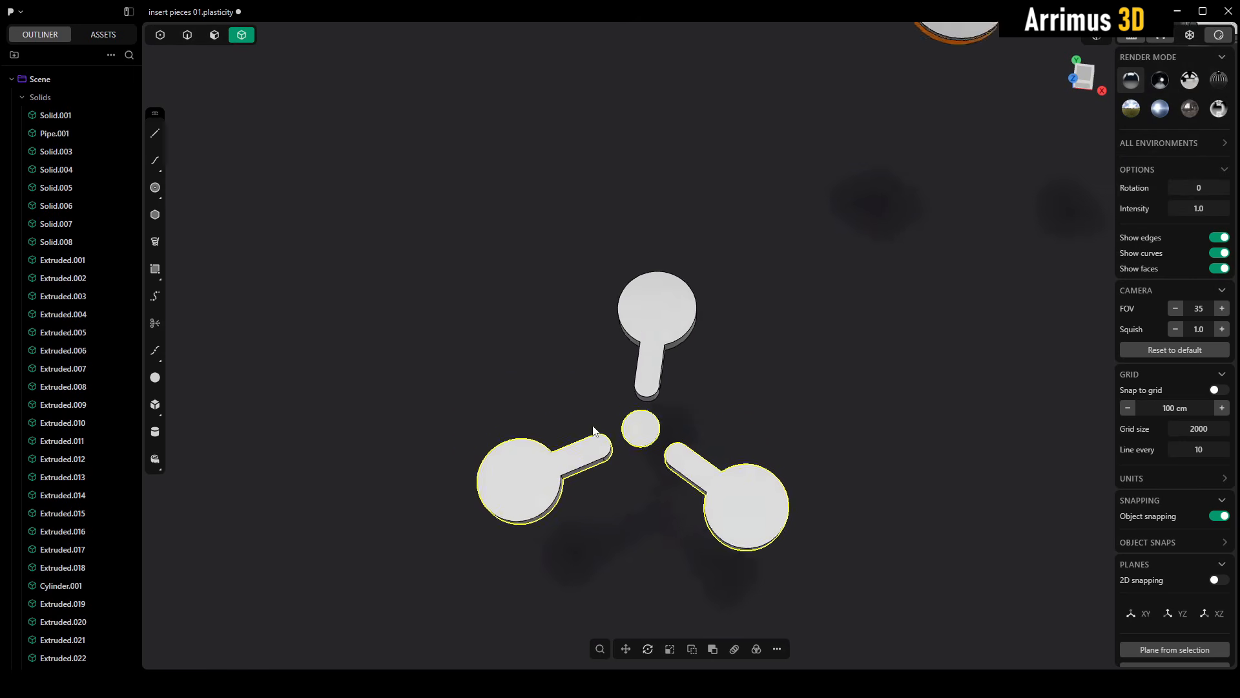
scroll(591, 426, up, 3)
key(alt+x)
click(679, 274)
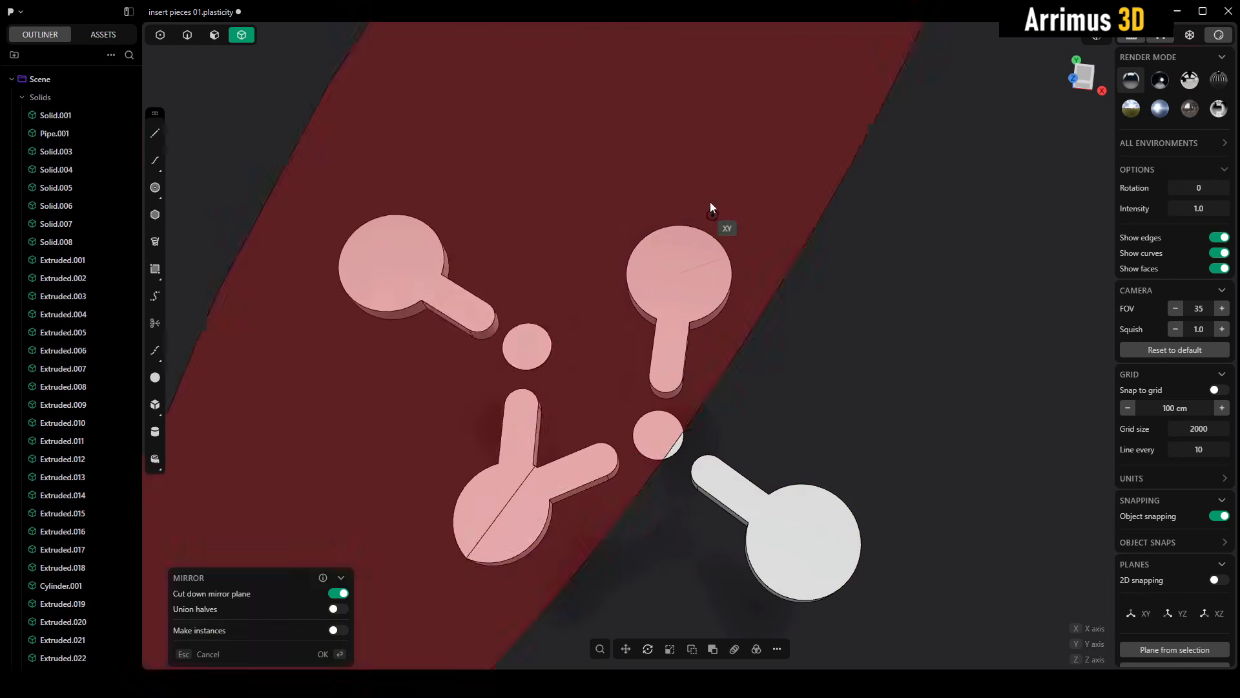
click(816, 297)
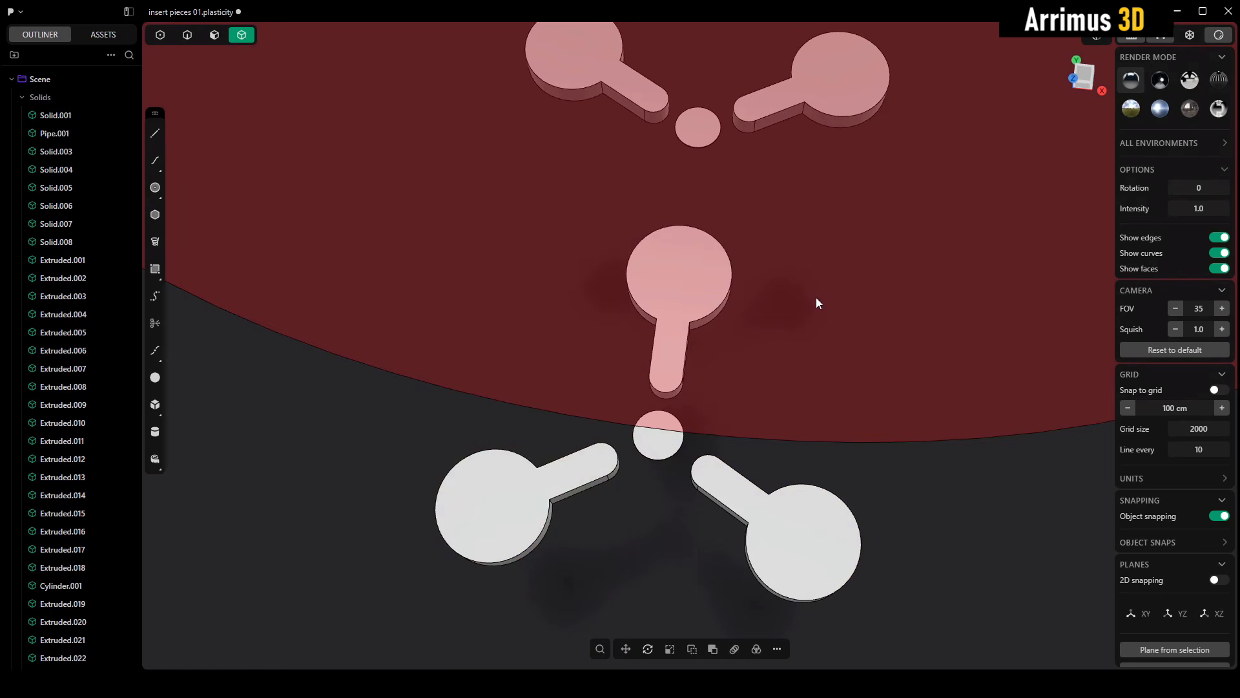
middle_drag(815, 297, 722, 367)
key(g)
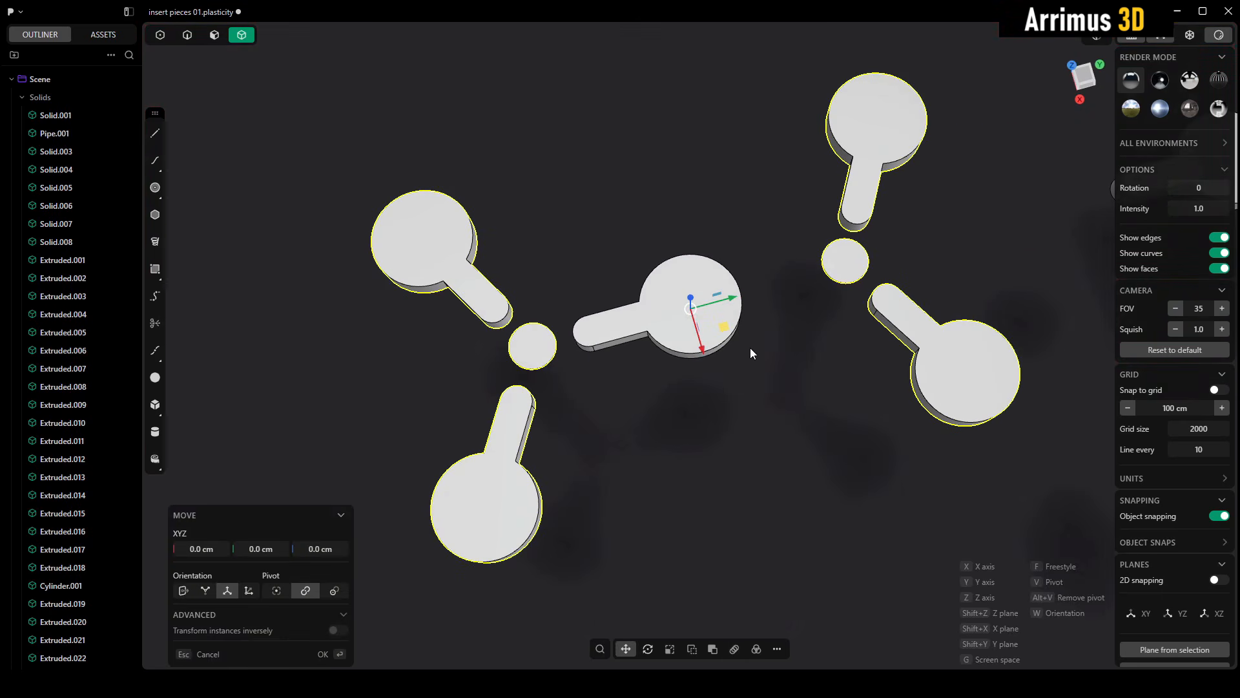
key(y)
key(Escape)
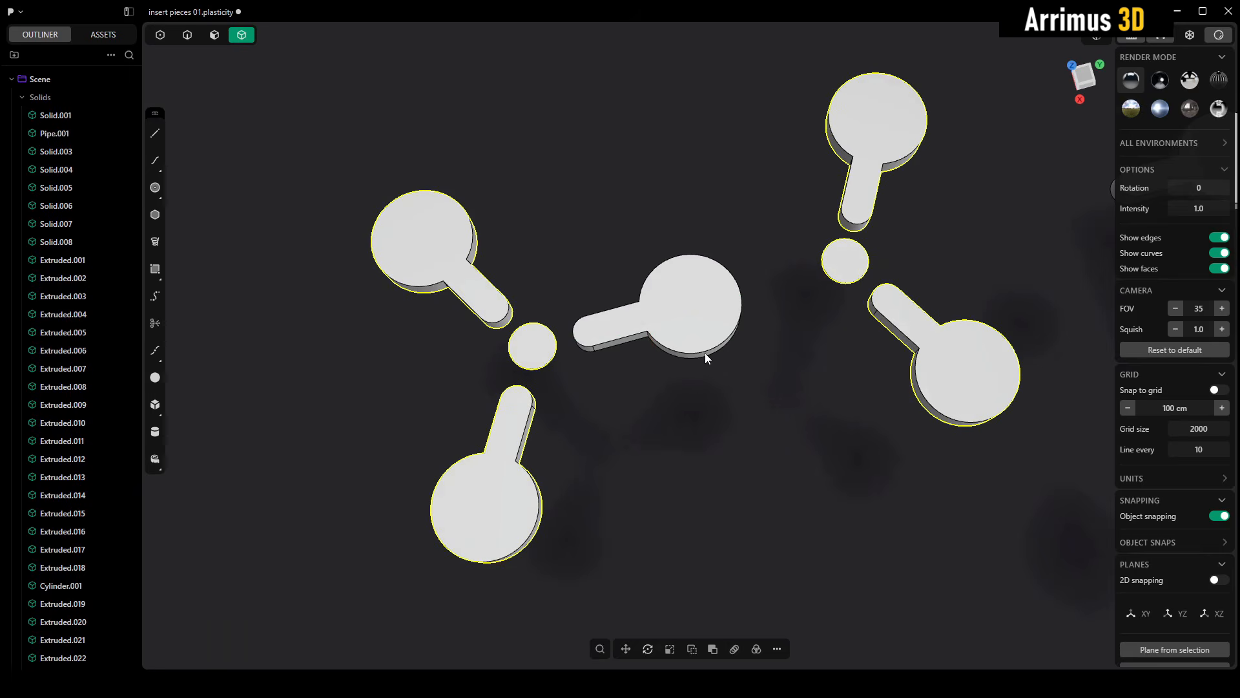
Step: Move the mirrored cylinder and its two keyhole arms along negative Y, closer to the shared middle keyhole
shift+middle_drag(794, 414, 743, 444)
drag(957, 140, 736, 447)
key(g)
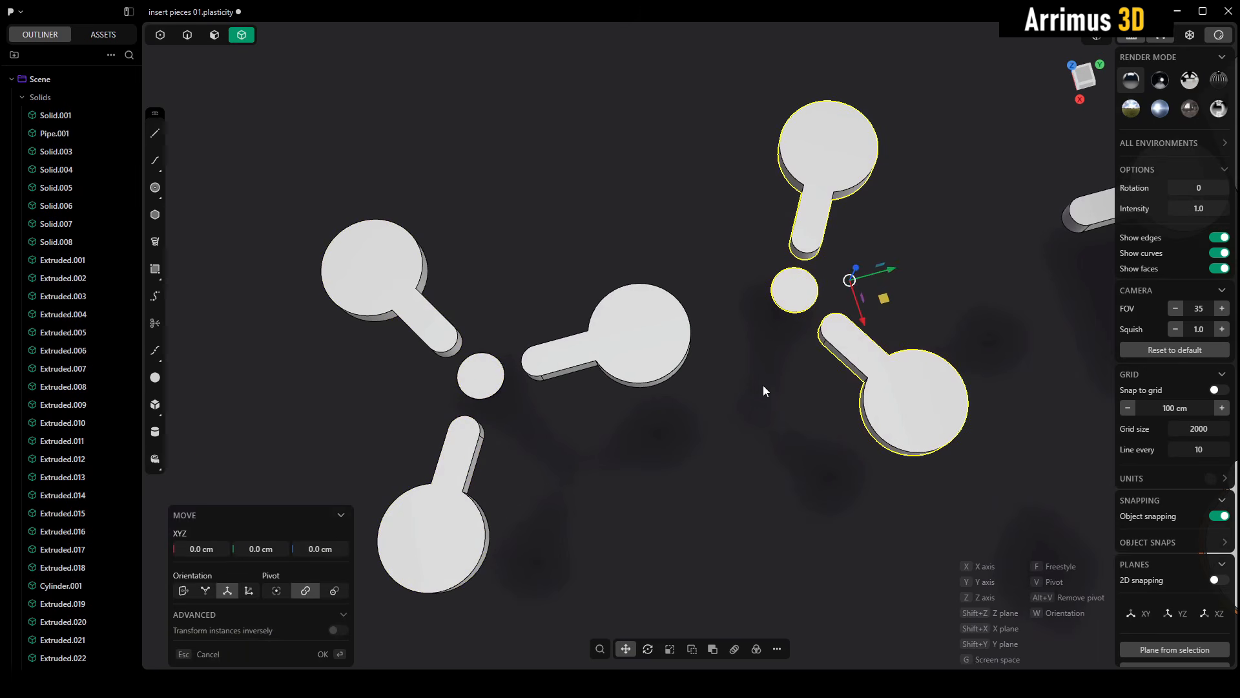
key(y)
click(704, 404)
middle_drag(704, 405, 706, 451)
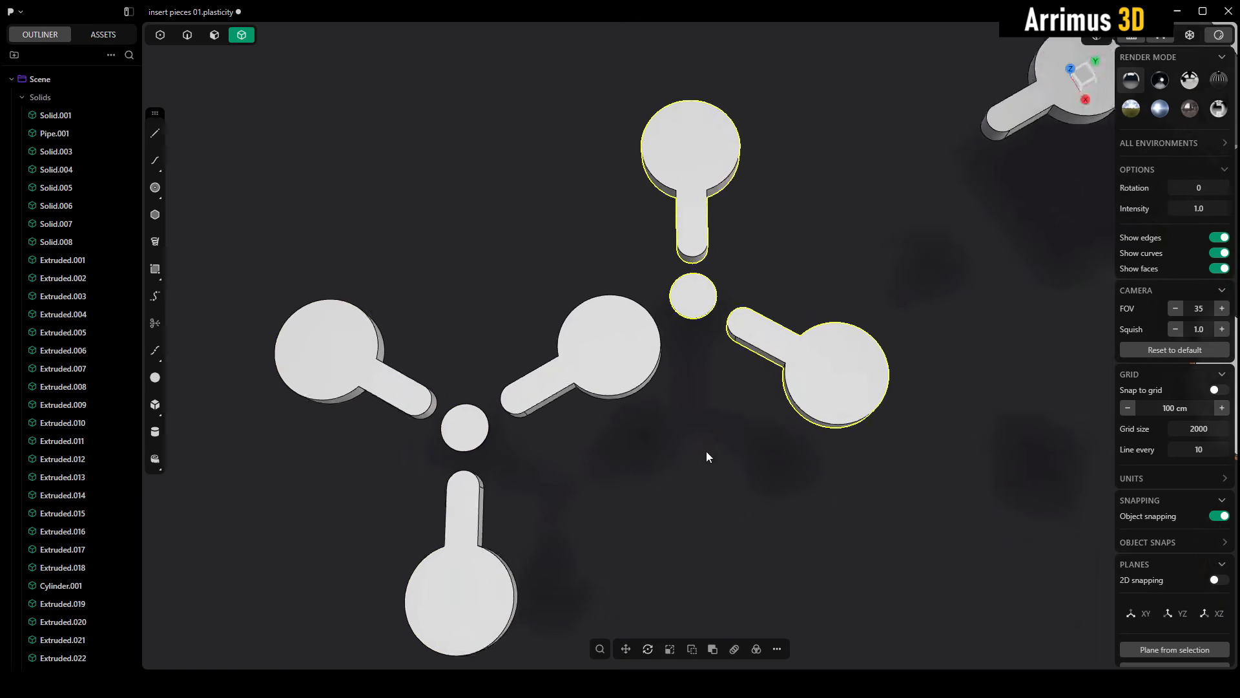
Step: Delete the trial keyhole pattern with its cylinders and mirrored arms
scroll(707, 451, down, 5)
click(715, 340)
middle_drag(715, 340, 842, 326)
drag(847, 311, 484, 545)
key(Delete)
Step: Look over the insert-piece library for another sample block that can be adapted
shift+middle_drag(527, 497, 552, 472)
scroll(563, 446, down, 5)
mouse_move(584, 368)
shift+middle_down()
mouse_move(660, 292)
mouse_move(870, 286)
mouse_move(887, 265)
shift+middle_up()
scroll(645, 294, down, 5)
scroll(887, 265, down, 3)
scroll(498, 320, up, 8)
shift+middle_drag(497, 319, 782, 284)
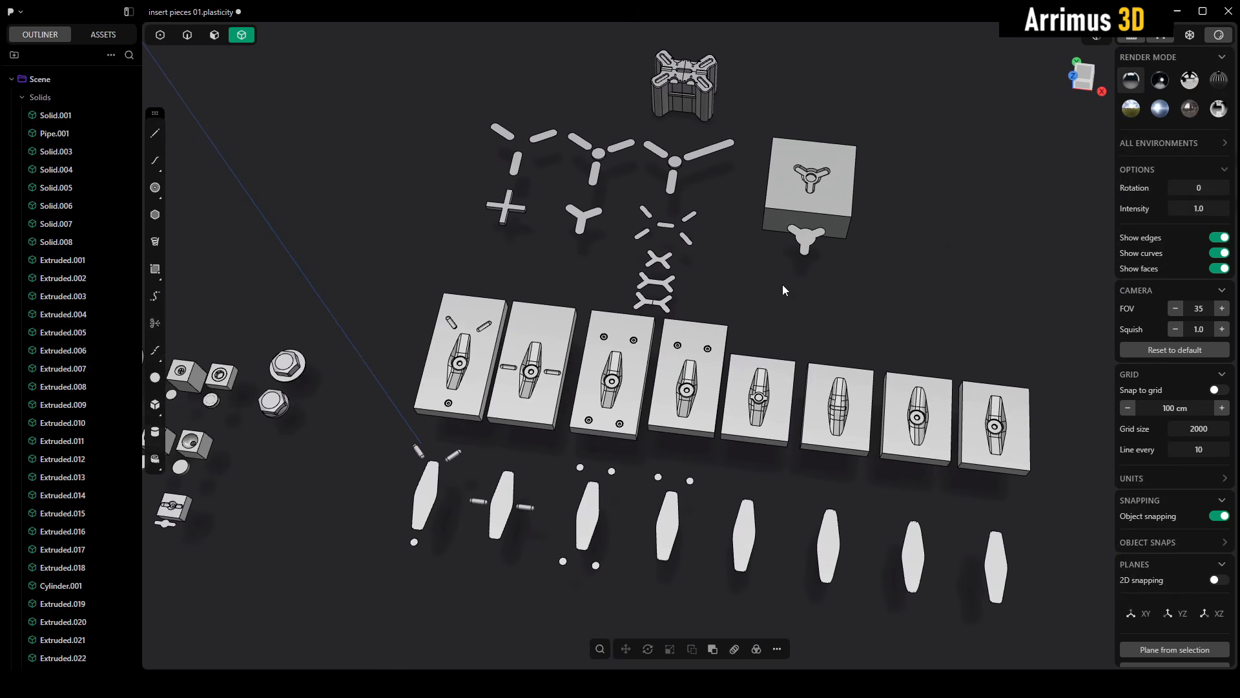
shift+middle_drag(757, 209, 889, 220)
shift+middle_drag(478, 315, 776, 320)
scroll(774, 319, down, 3)
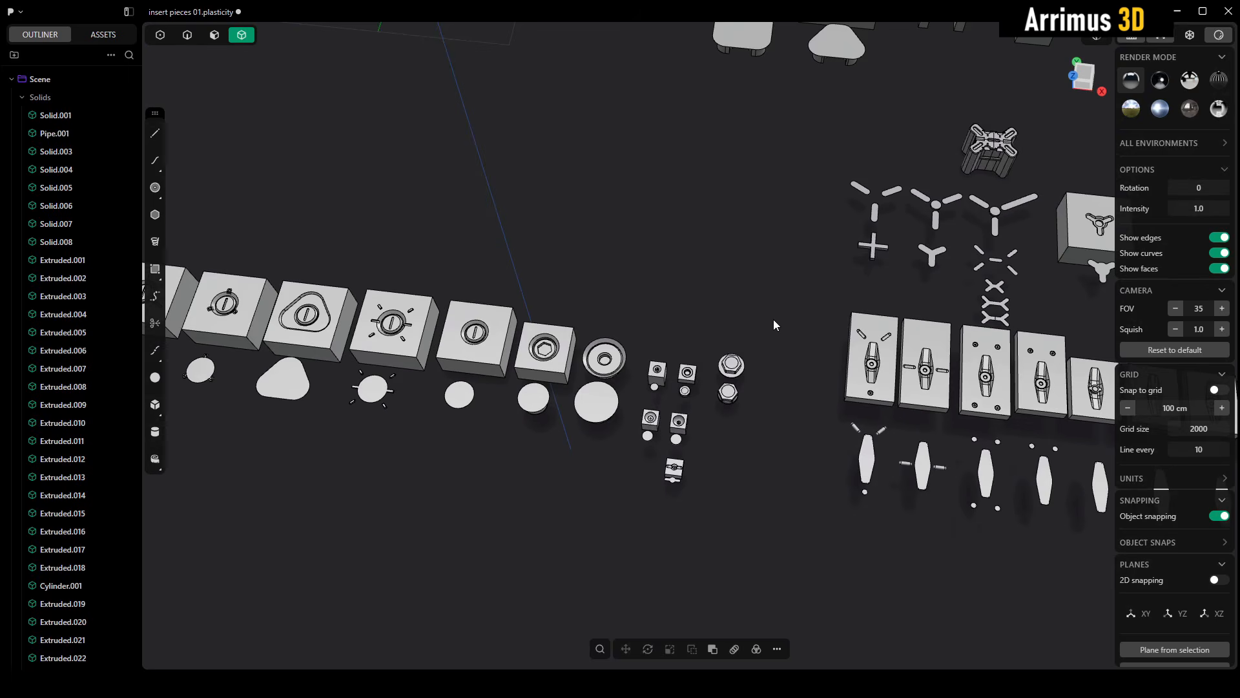
scroll(842, 291, down, 4)
shift+middle_drag(959, 244, 931, 405)
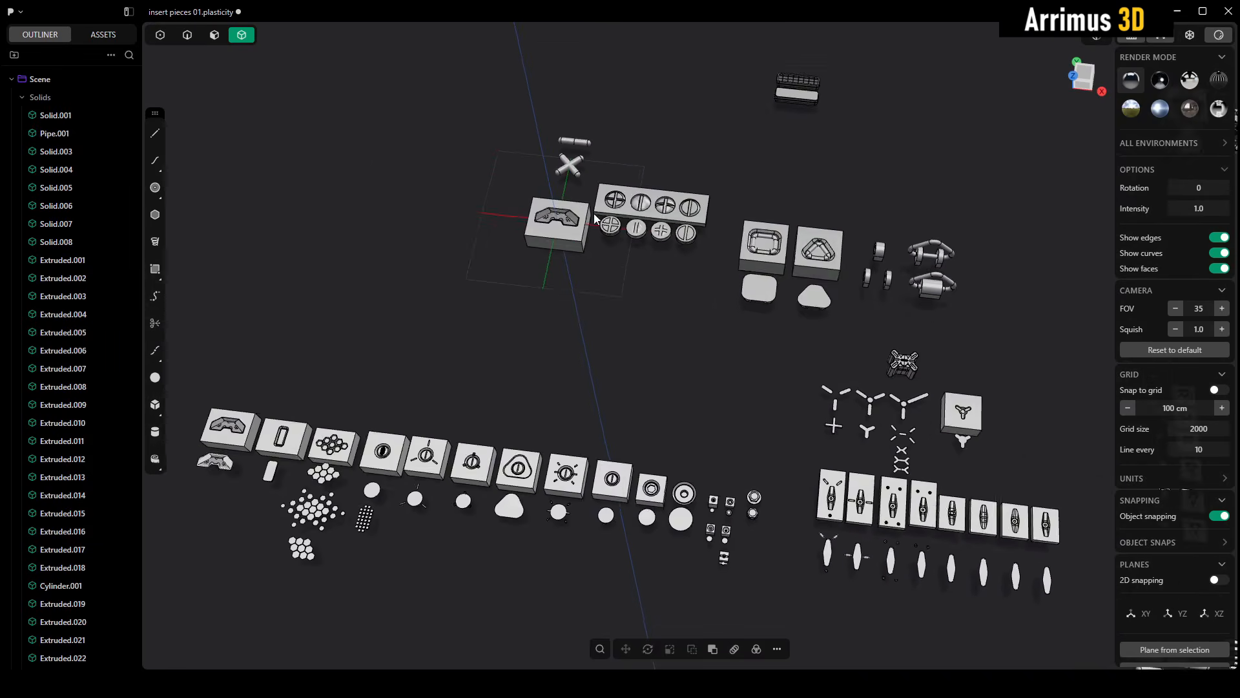
Step: Select the sample block with the angular recess at the origin and look up the Freestyle Mirror command
scroll(586, 226, up, 9)
scroll(577, 244, up, 2)
shift+middle_drag(577, 244, 701, 253)
click(579, 209)
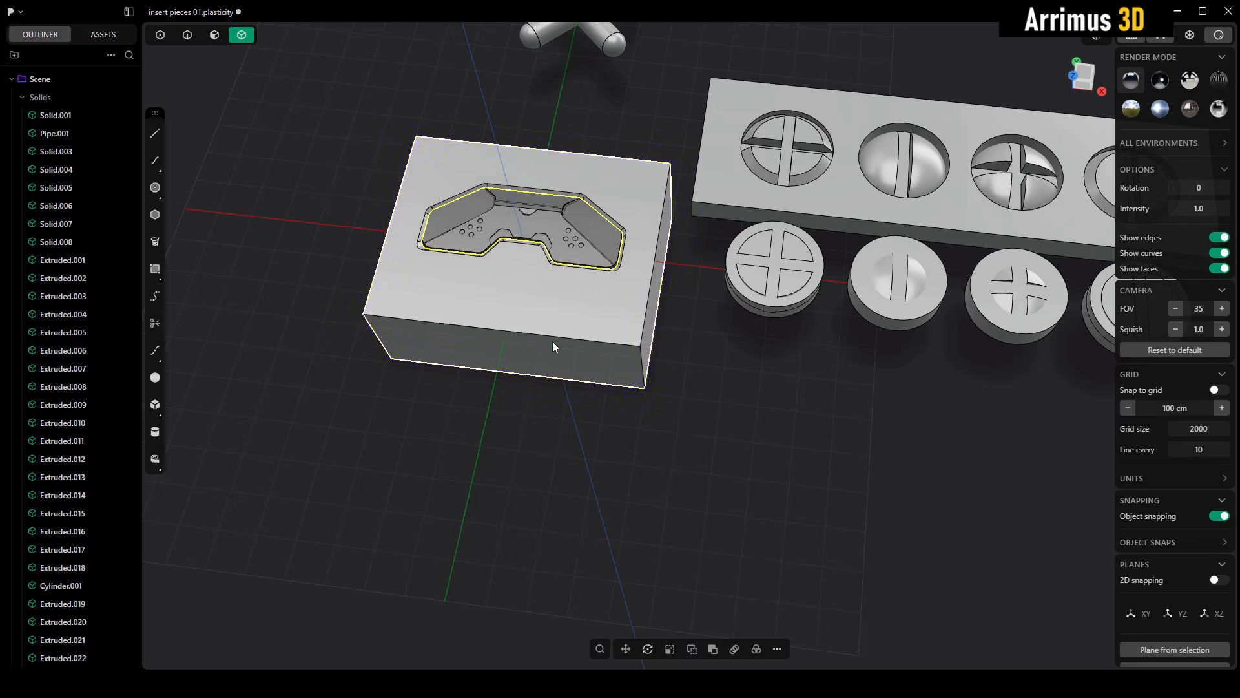
middle_drag(553, 341, 664, 265)
scroll(522, 289, up, 3)
shift+click(668, 269)
key(alt+x)
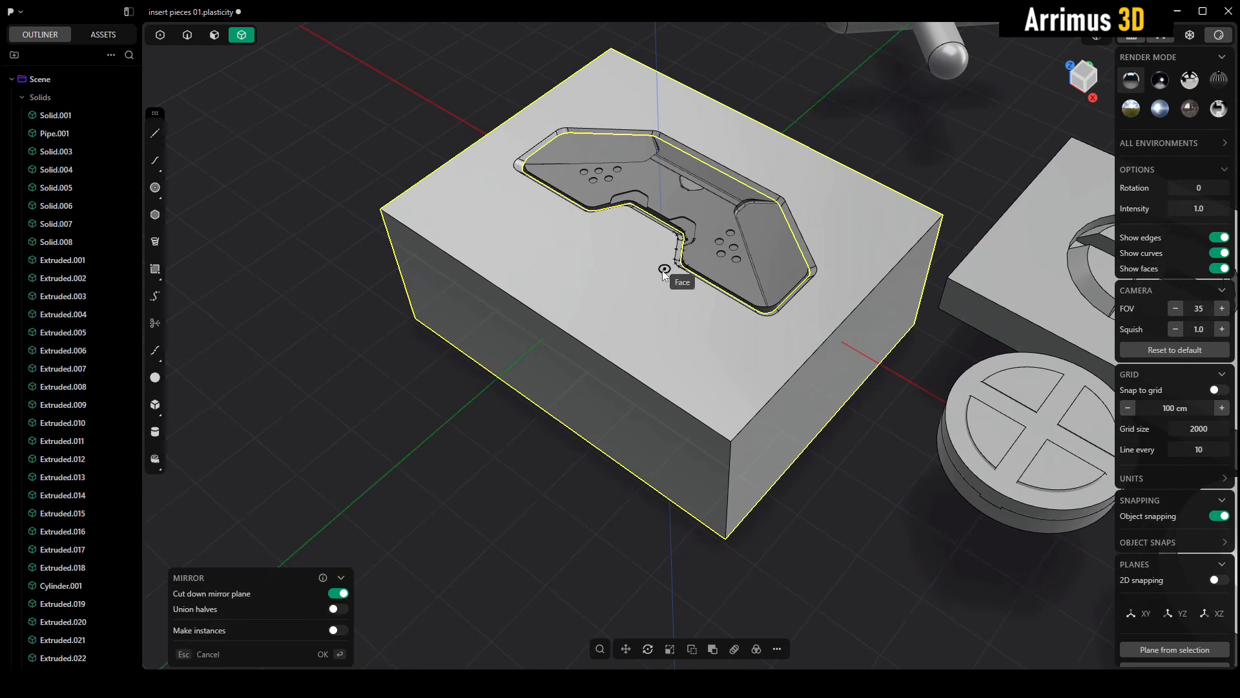
key(Escape)
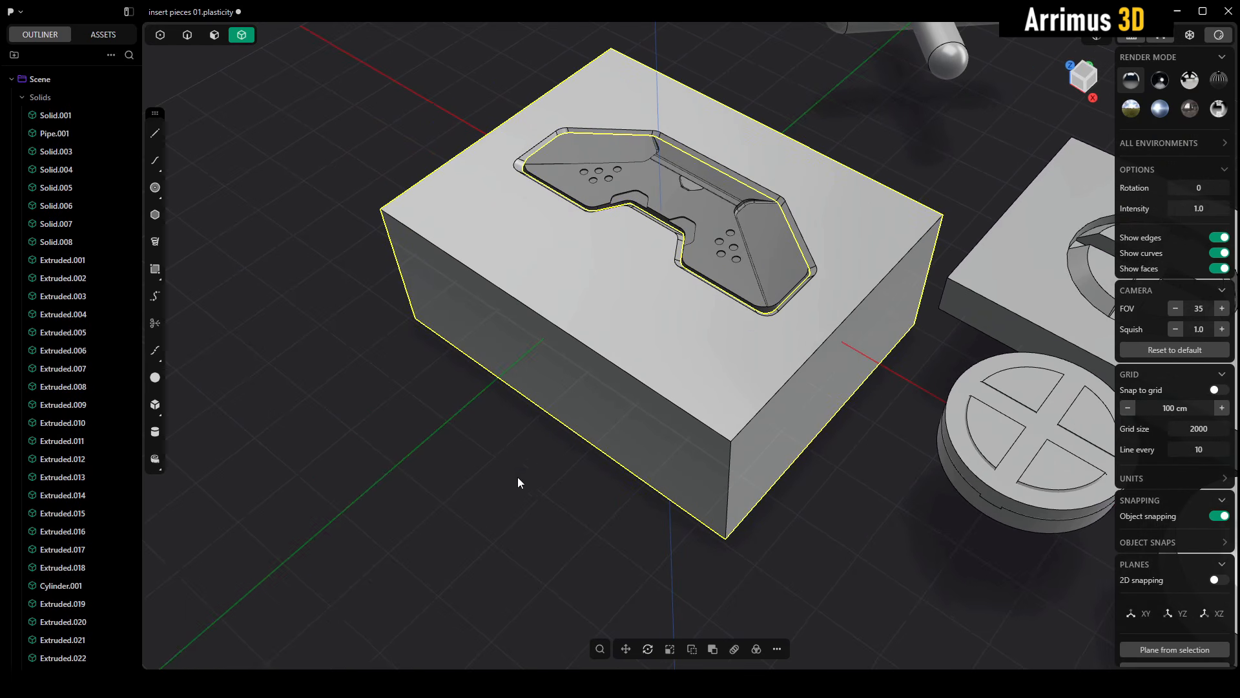
right_click(560, 447)
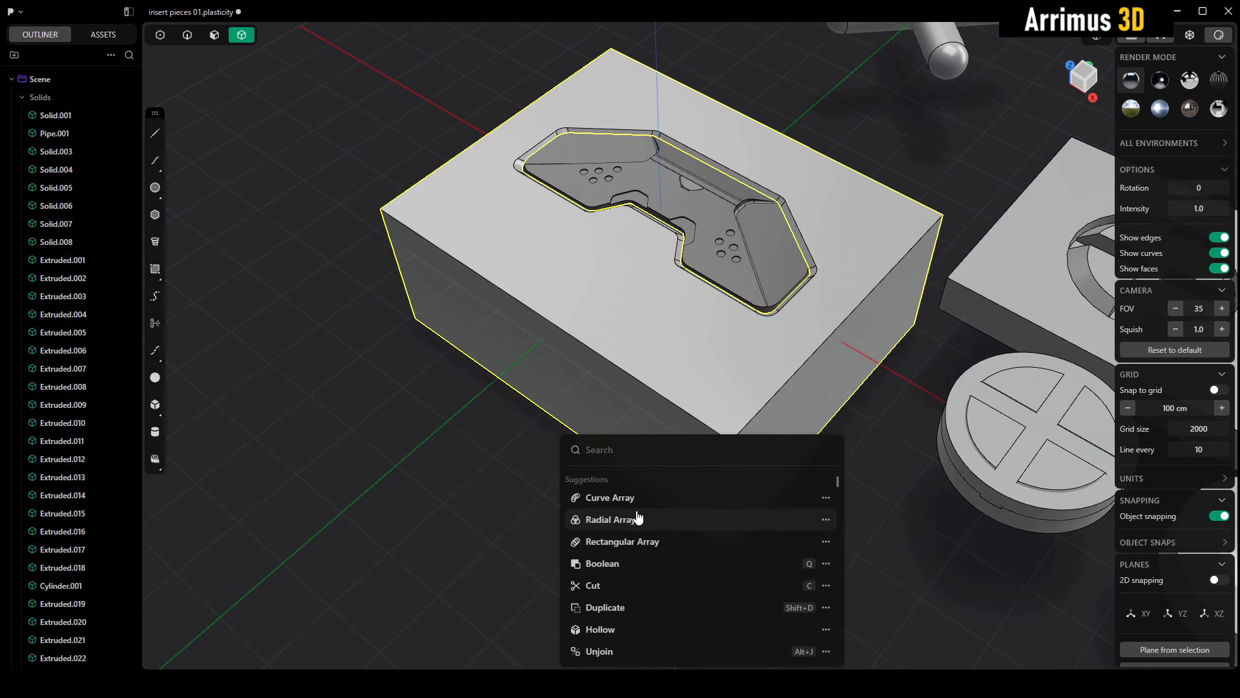
text(fr)
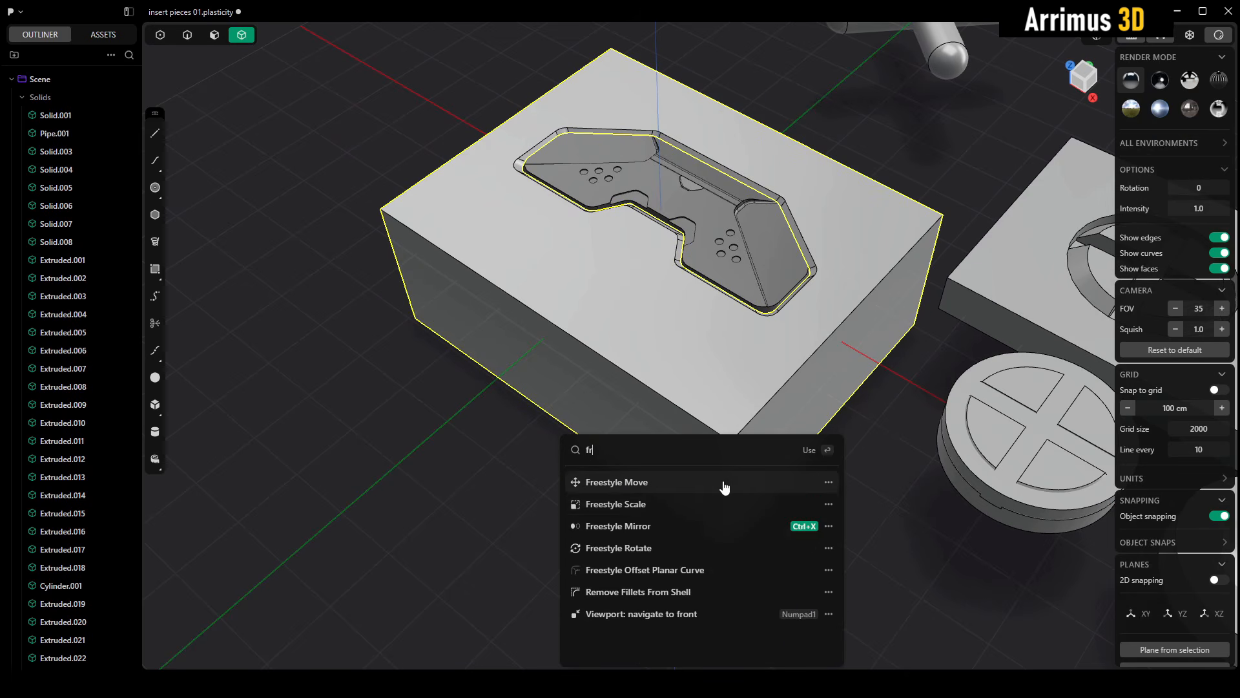
click(816, 528)
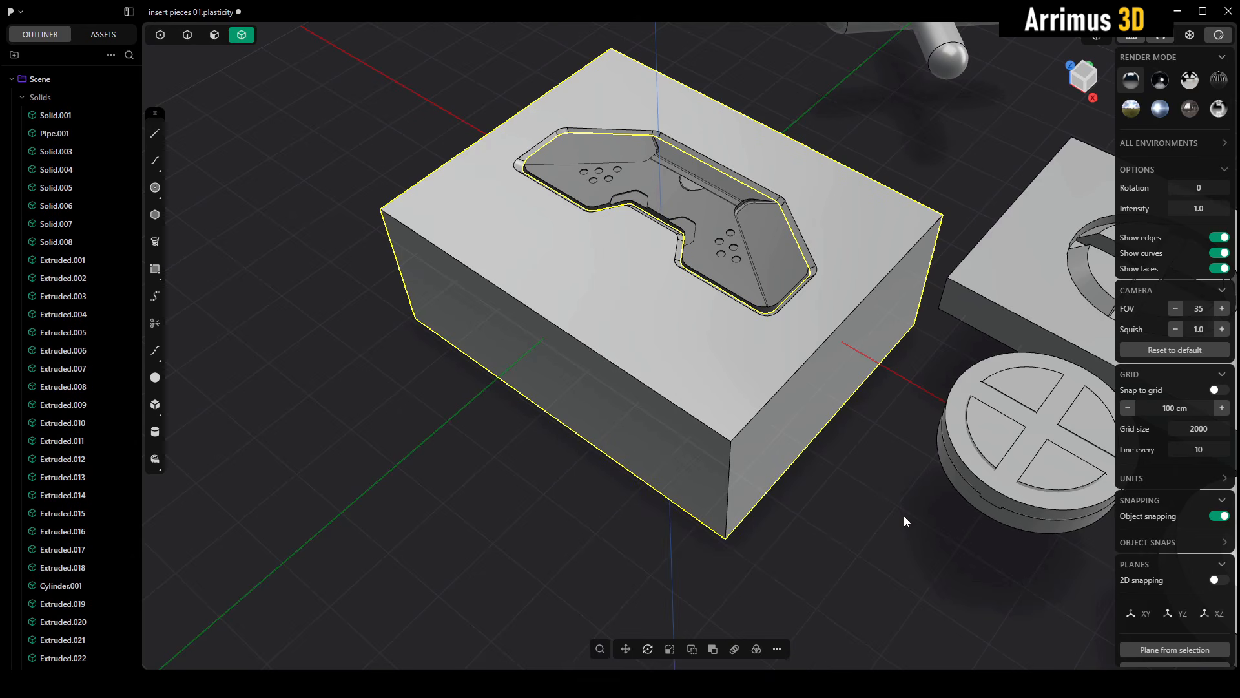
drag(874, 132, 504, 360)
middle_drag(504, 360, 598, 375)
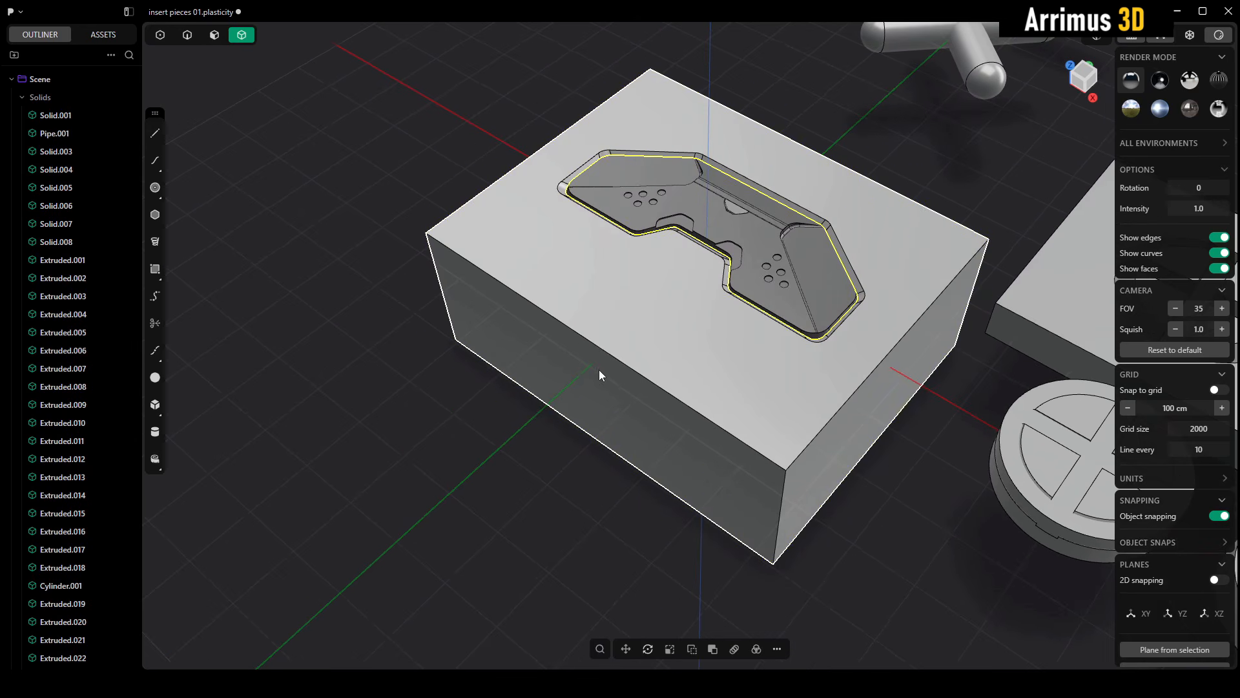
key(alt+shift+x)
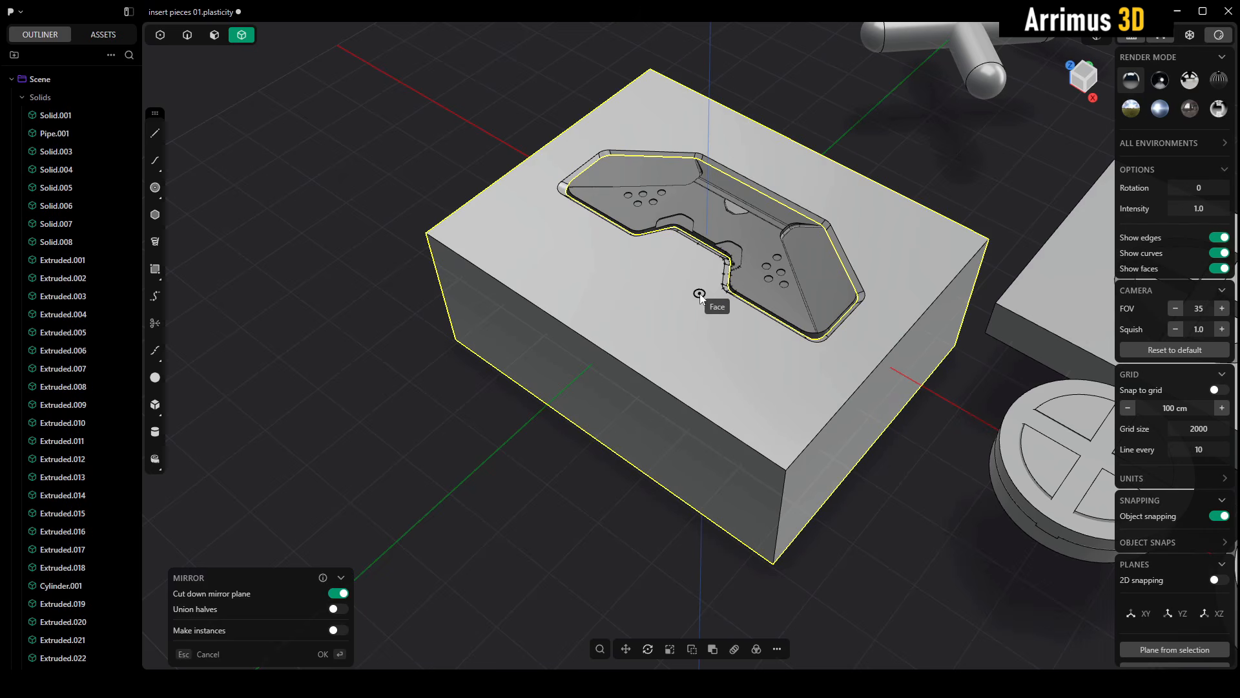
middle_drag(650, 354, 634, 333)
key(Escape)
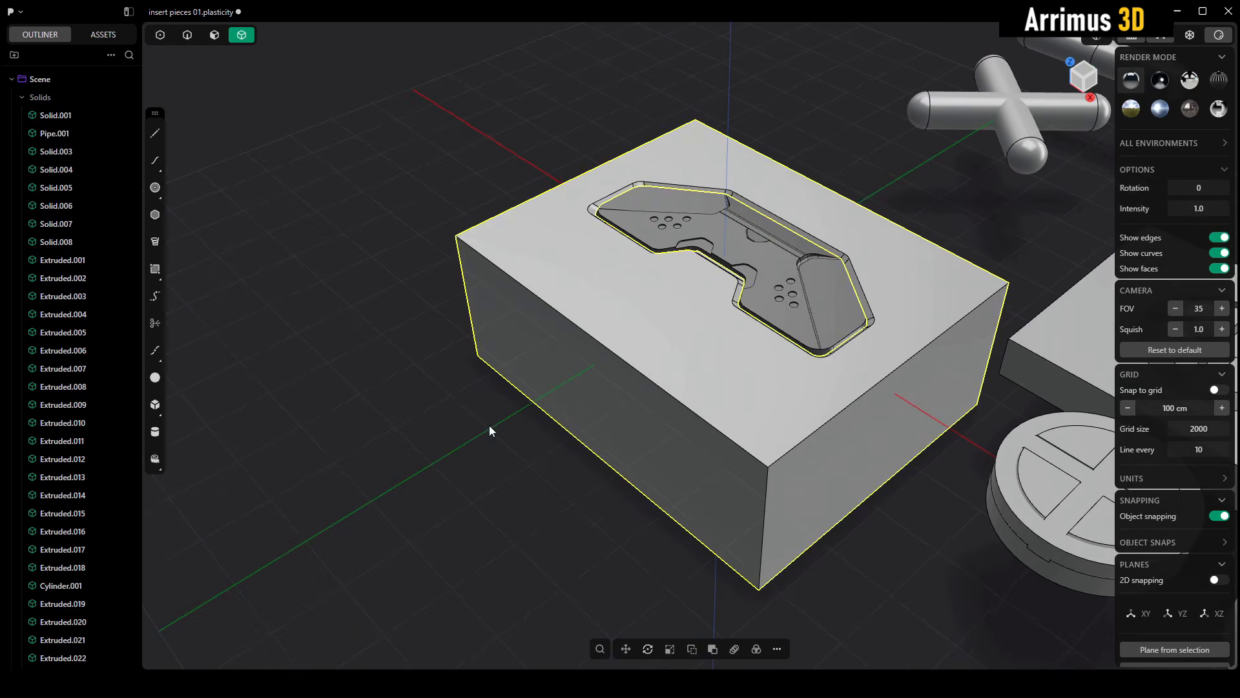
Step: Move the sample block's long front side face inward, closer to the notched side of the angular recess
click(489, 425)
key(3)
click(593, 377)
key(d)
click(676, 333)
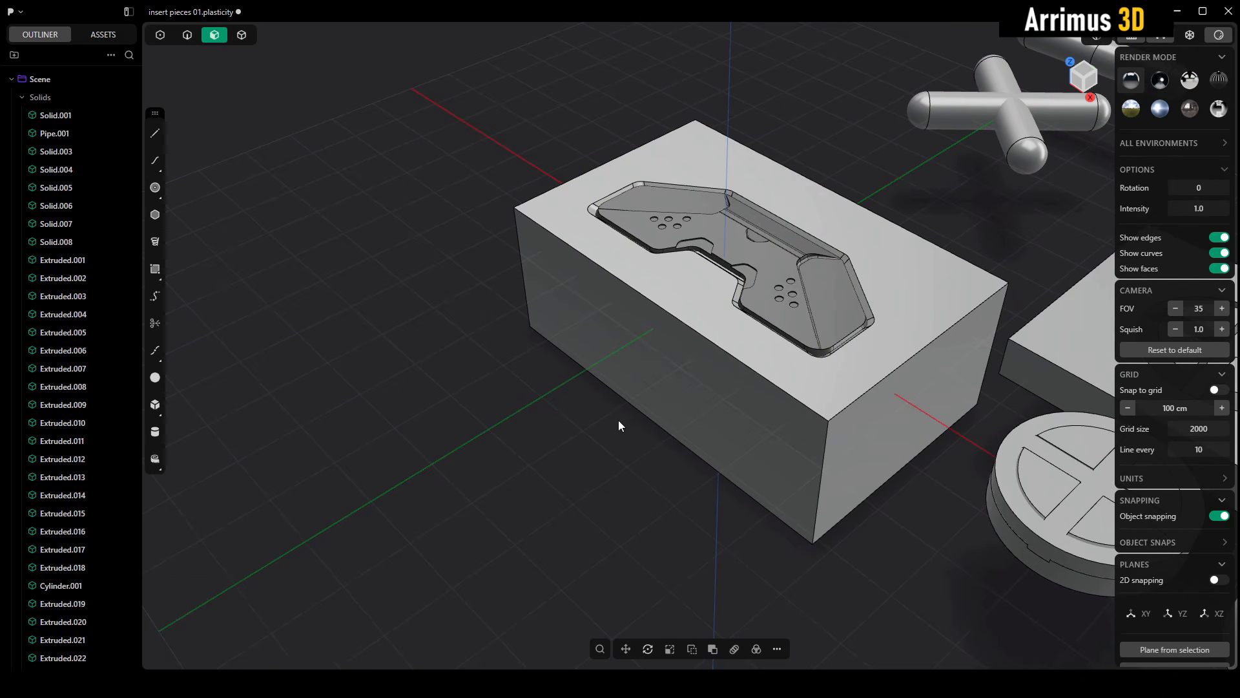
Step: Mirror the sample block with its angular recess across its long front side face
drag(893, 172, 505, 455)
scroll(582, 407, up, 4)
key(alt+x)
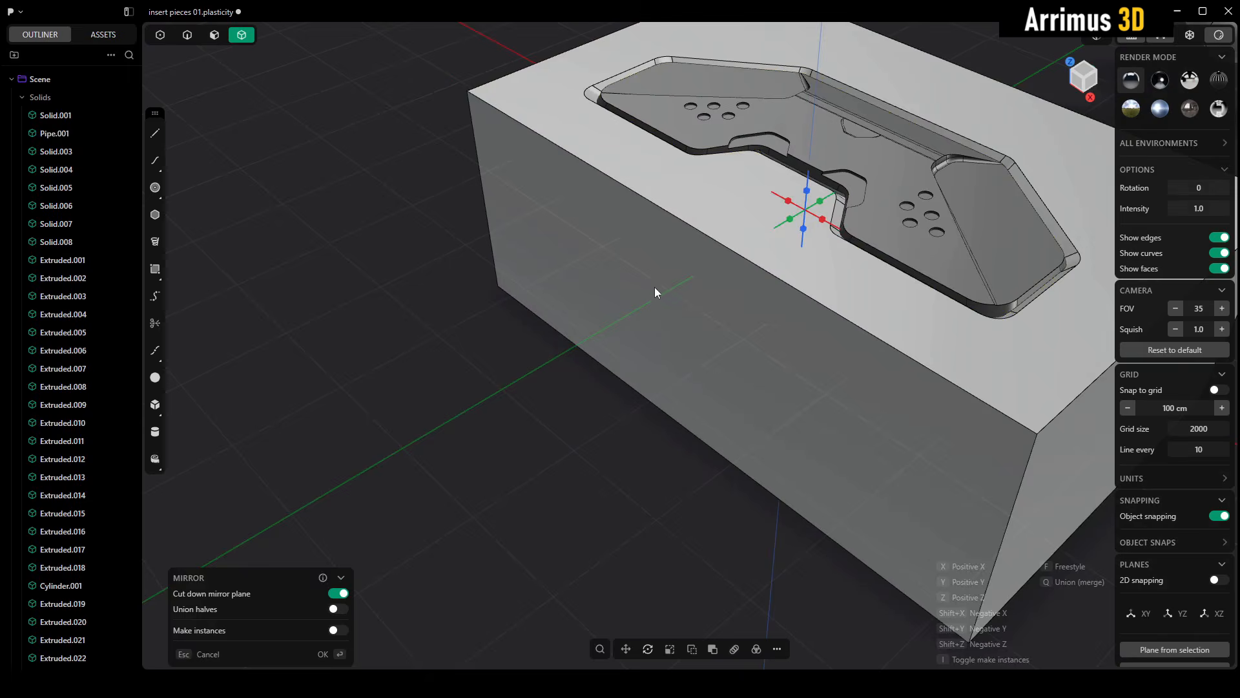
click(656, 279)
key(Return)
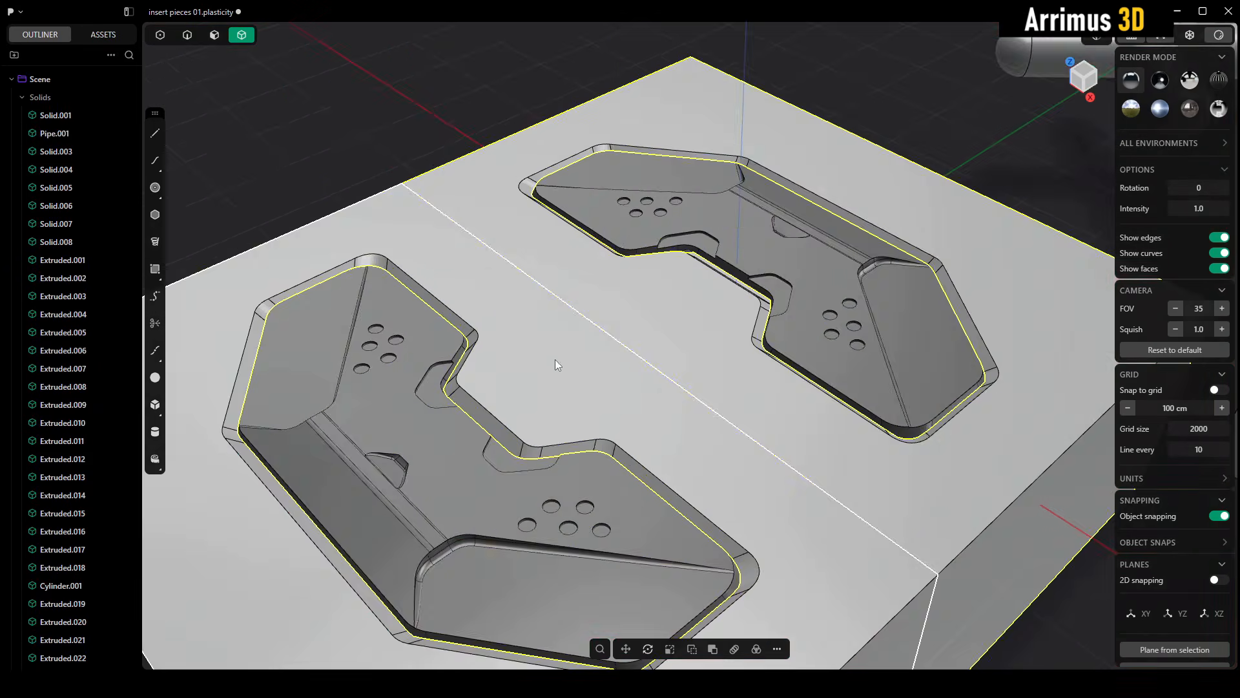
scroll(556, 359, down, 3)
click(472, 140)
middle_drag(475, 145, 526, 219)
scroll(577, 348, up, 4)
middle_drag(603, 353, 665, 360)
scroll(656, 301, up, 3)
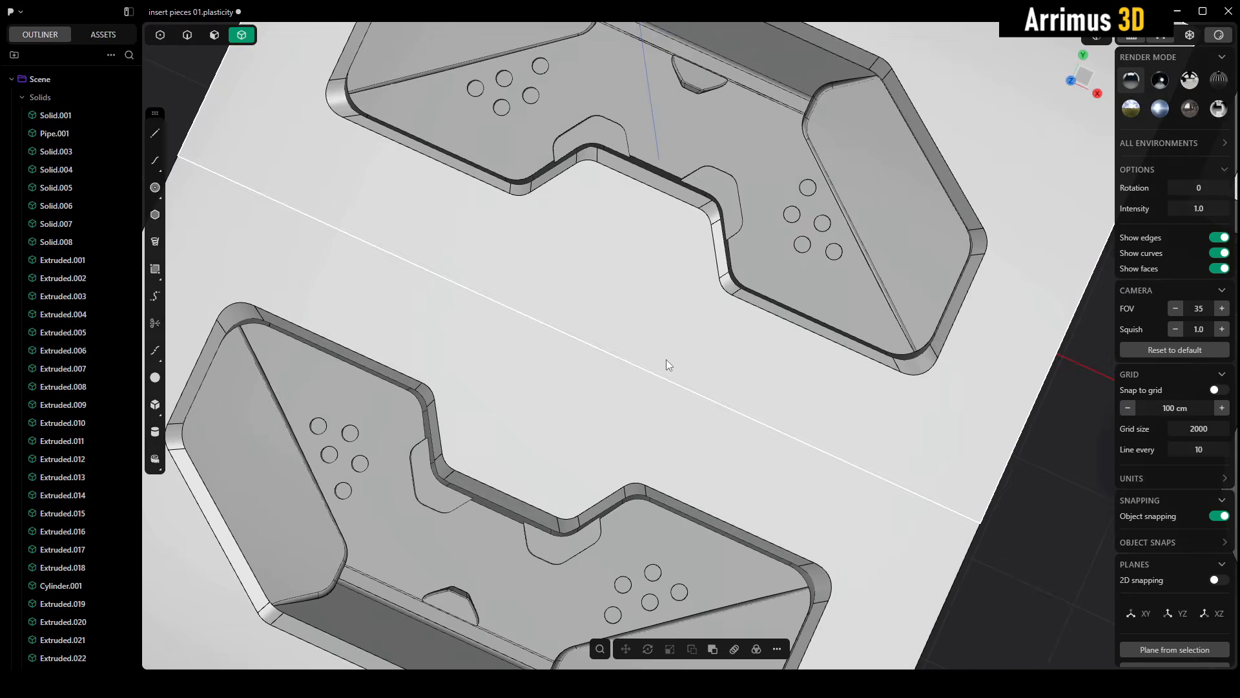
Step: Isolate the original block half with the angular recess, without its mirrored copy and insert piece
middle_drag(641, 406, 668, 326)
scroll(668, 325, up, 3)
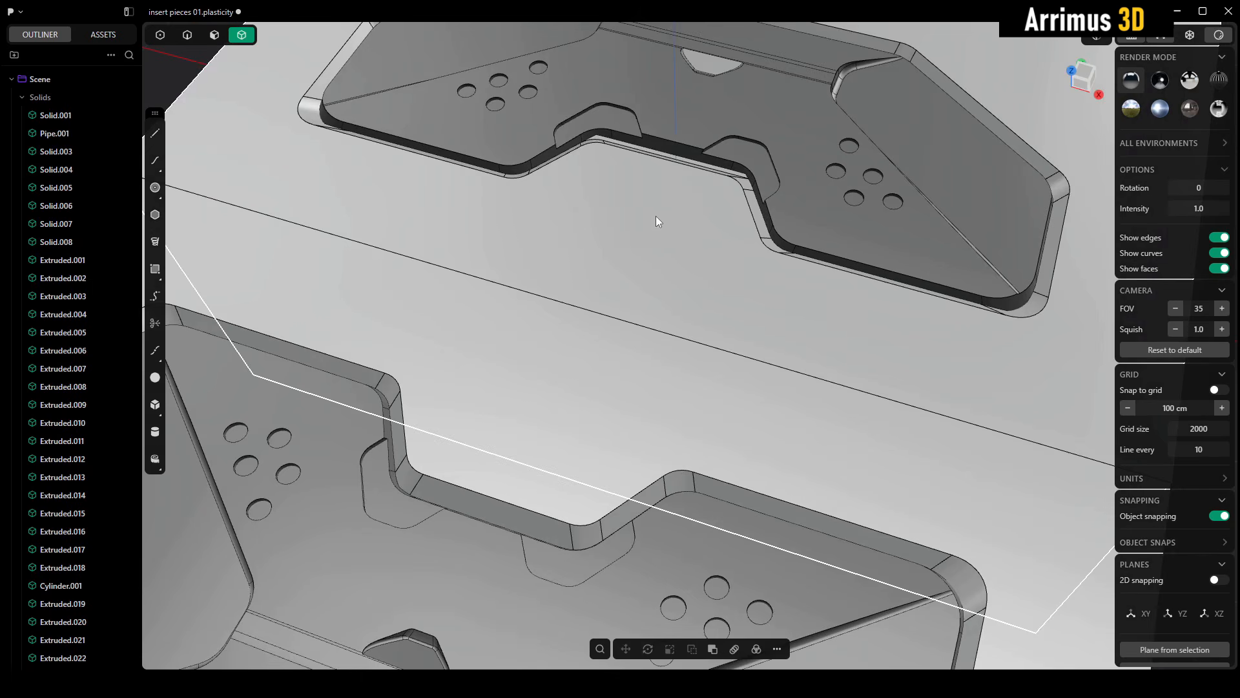
click(703, 296)
key(slash)
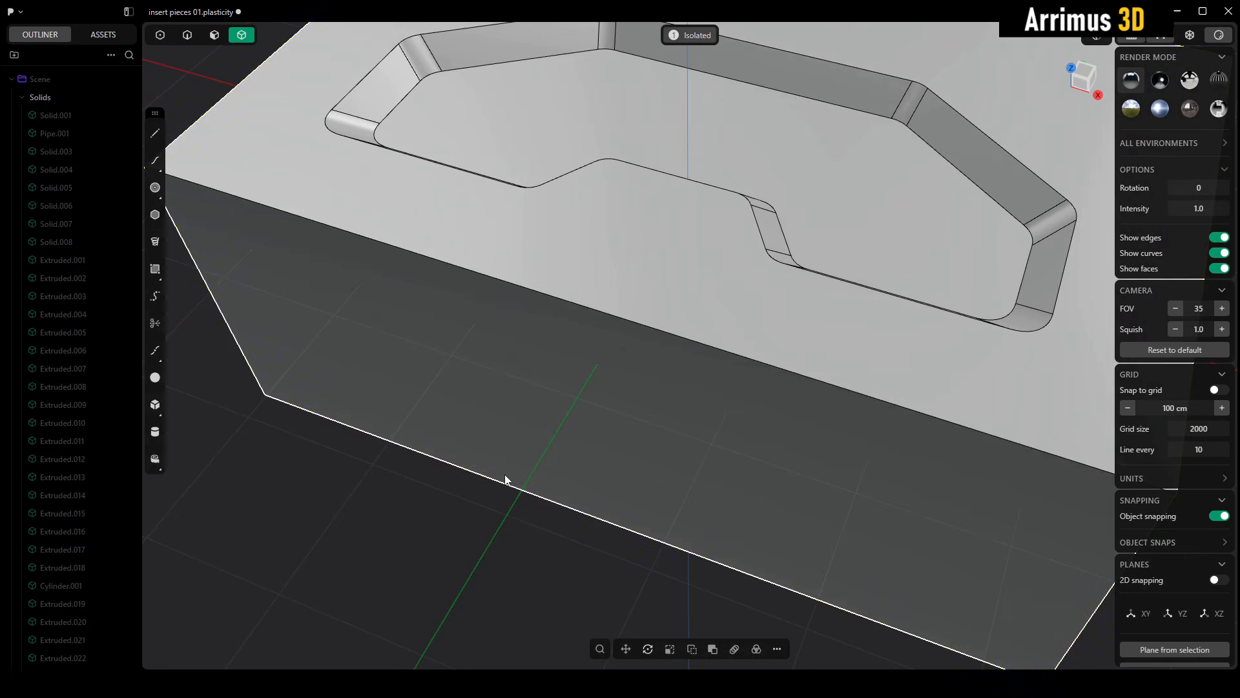
click(478, 525)
Step: Cut a box pocket about 111 by 228 cm and 28 cm deep, centred on the block's long front top edge beside the recess notch
middle_drag(650, 305, 650, 346)
key(shift+b)
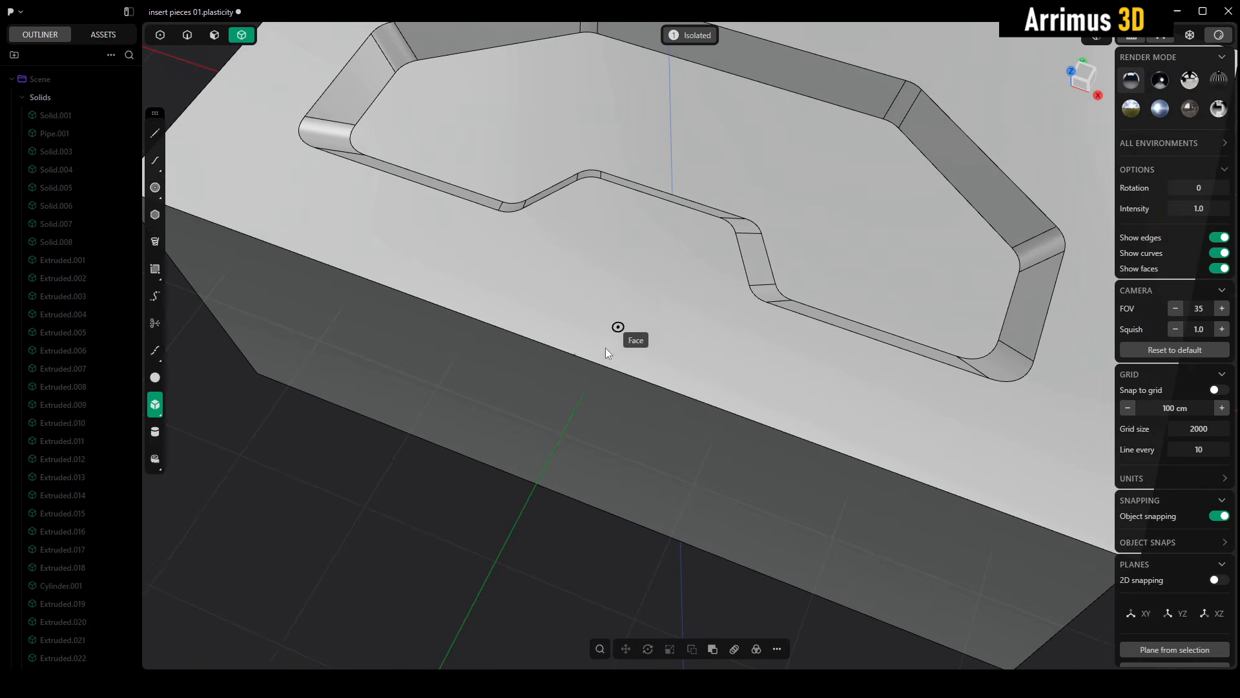
click(578, 362)
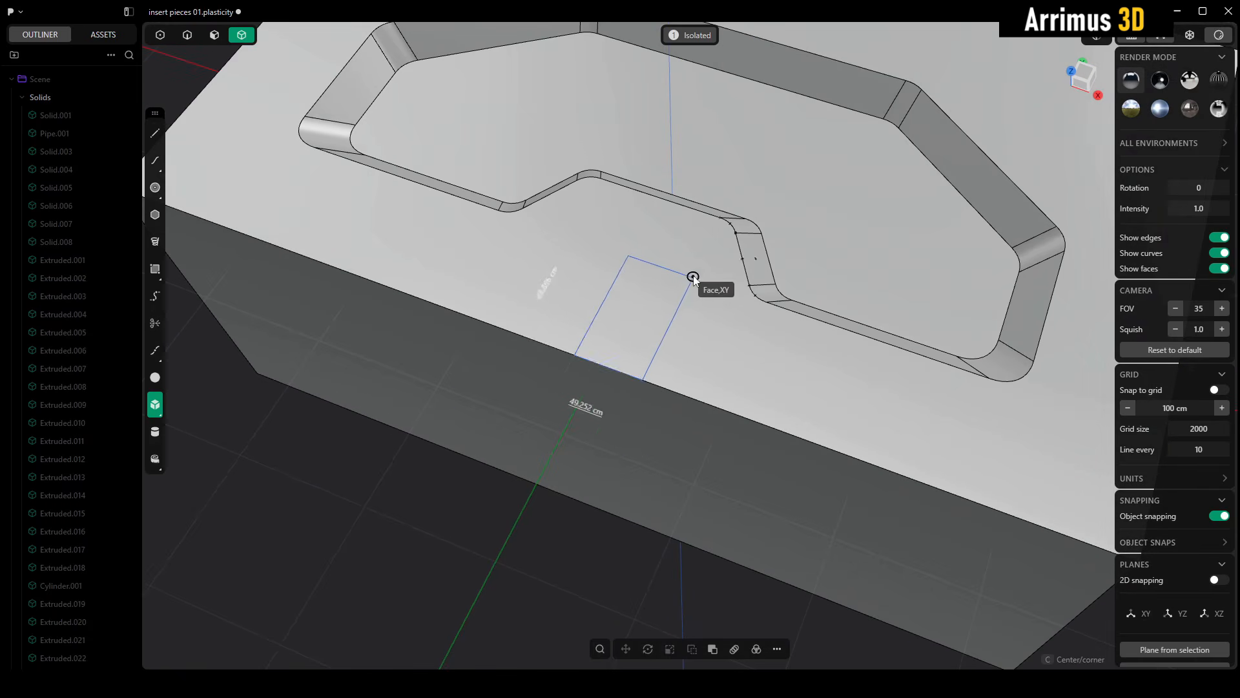
click(714, 251)
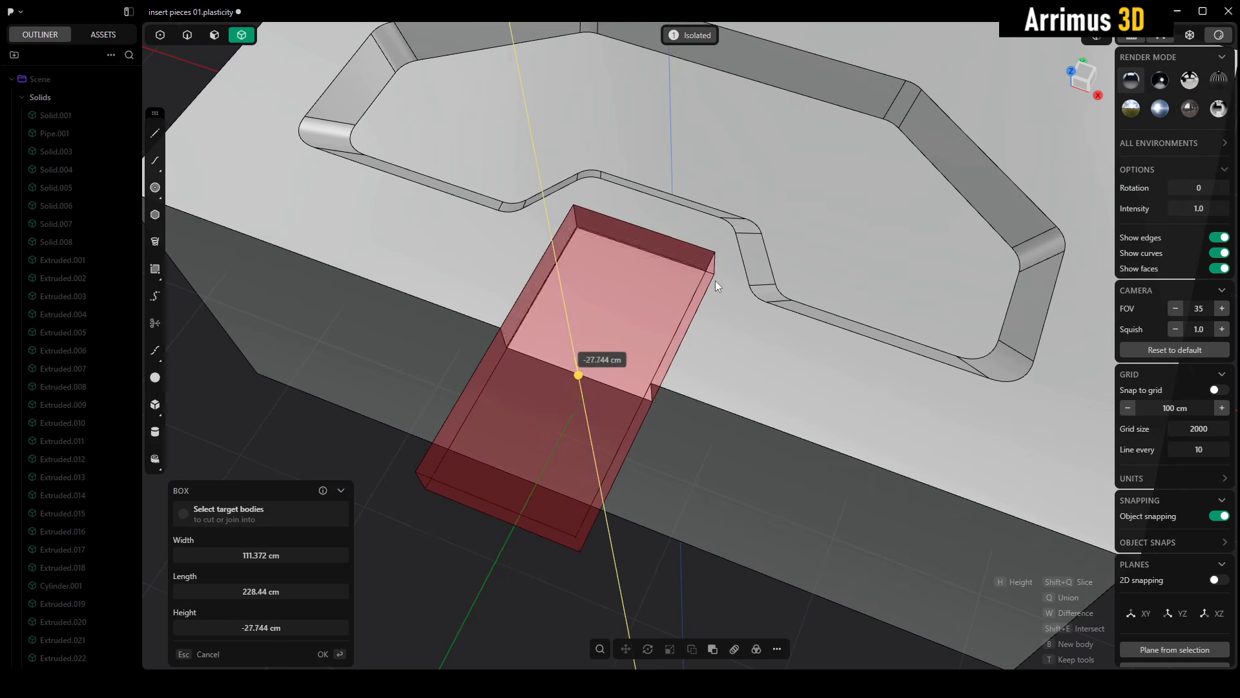
click(715, 280)
Step: Rotate the pocket's side wall on the positive X side about 28 degrees around the Z axis
middle_drag(501, 509, 708, 285)
key(3)
click(651, 329)
key(r)
key(z)
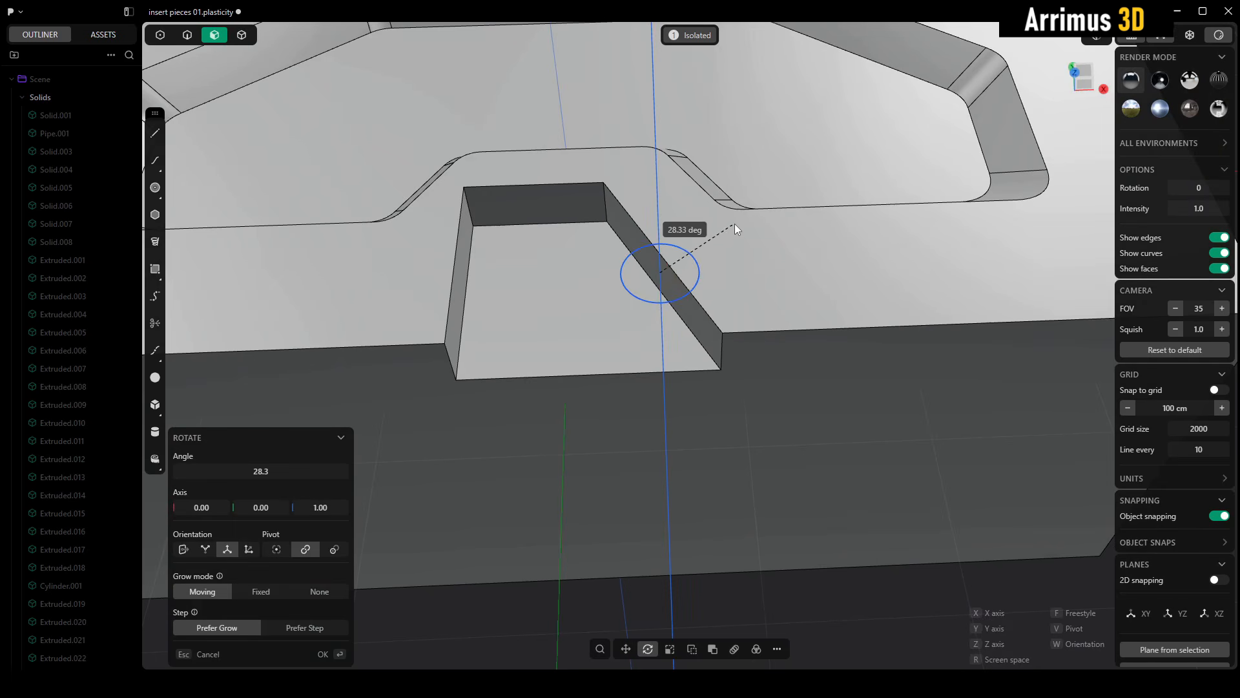
click(734, 224)
Step: Push the slanted pocket wall outward by about 17 cm to widen the pocket
key(e)
click(765, 243)
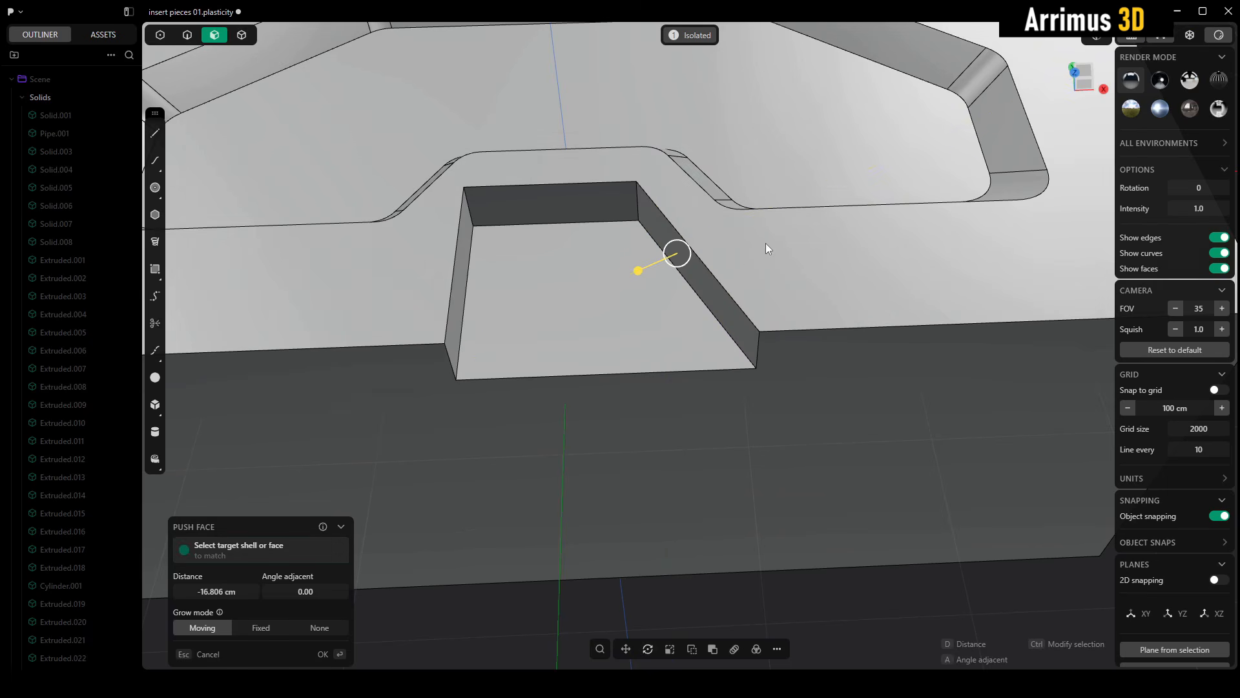
right_click(739, 520)
Step: Mirror the block across the X axis with Cut down mirror plane so the pocket has matching slanted walls, and bring back the hidden pieces
middle_drag(739, 520, 723, 478)
scroll(719, 491, down, 5)
click(661, 558)
key(4)
click(692, 414)
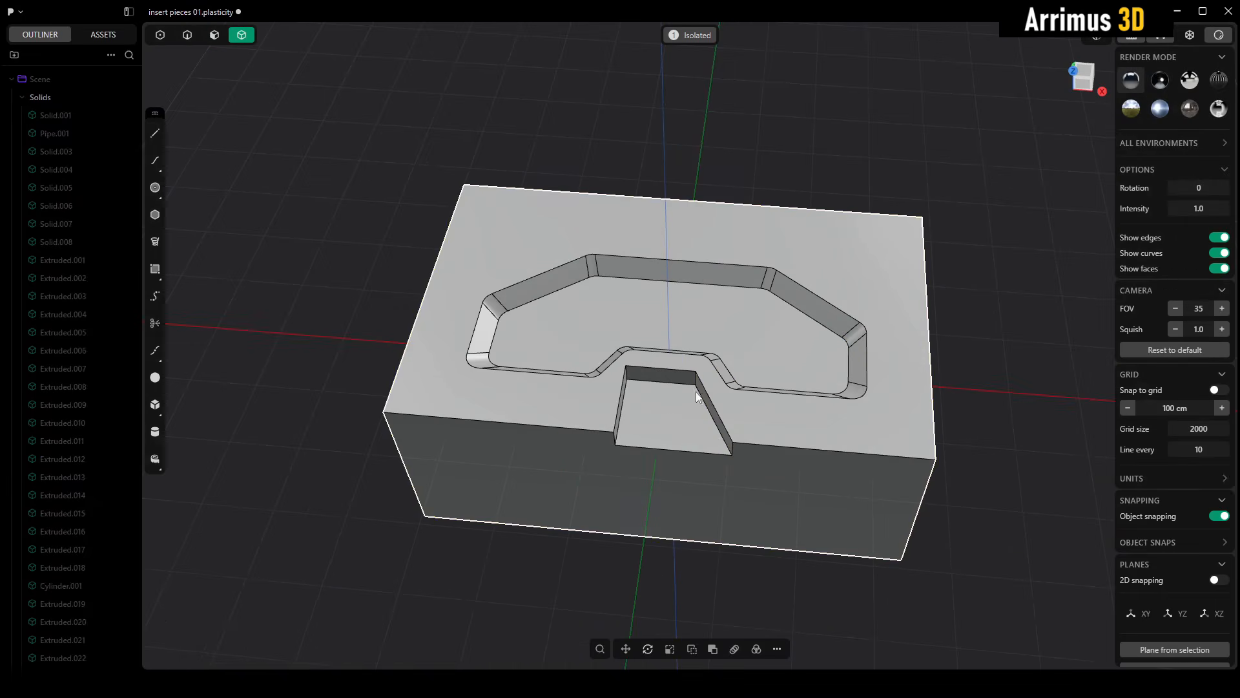
scroll(696, 381, up, 3)
key(alt+x)
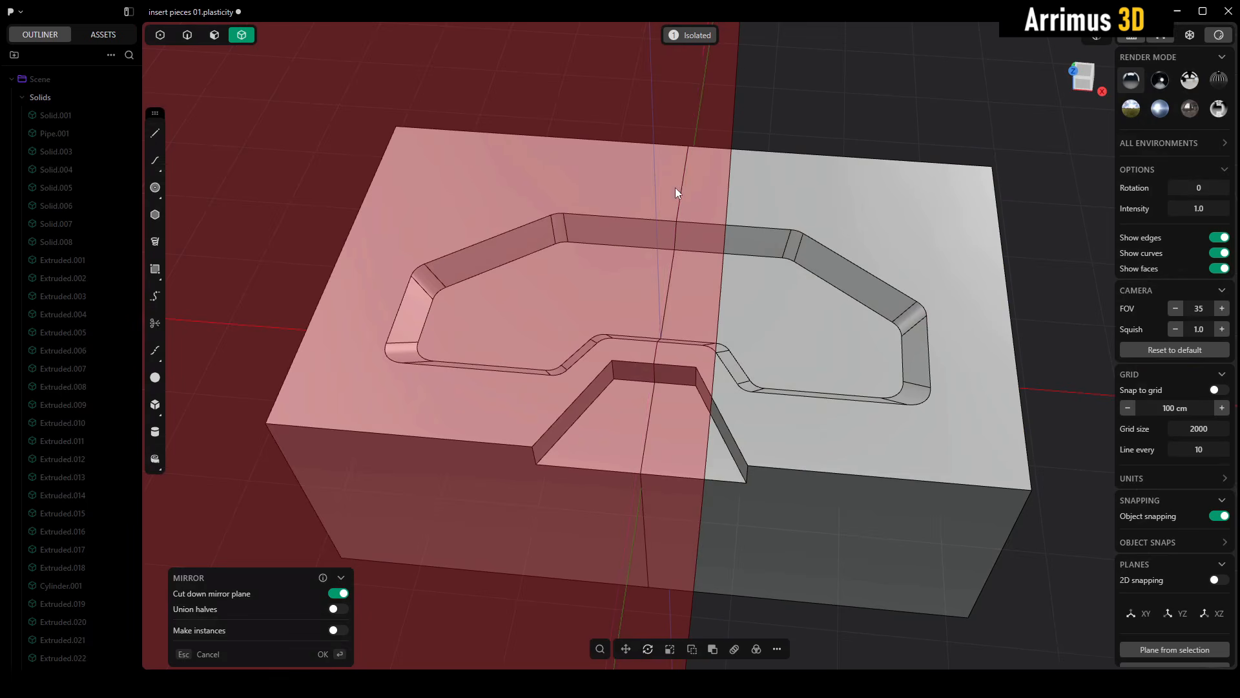
click(676, 192)
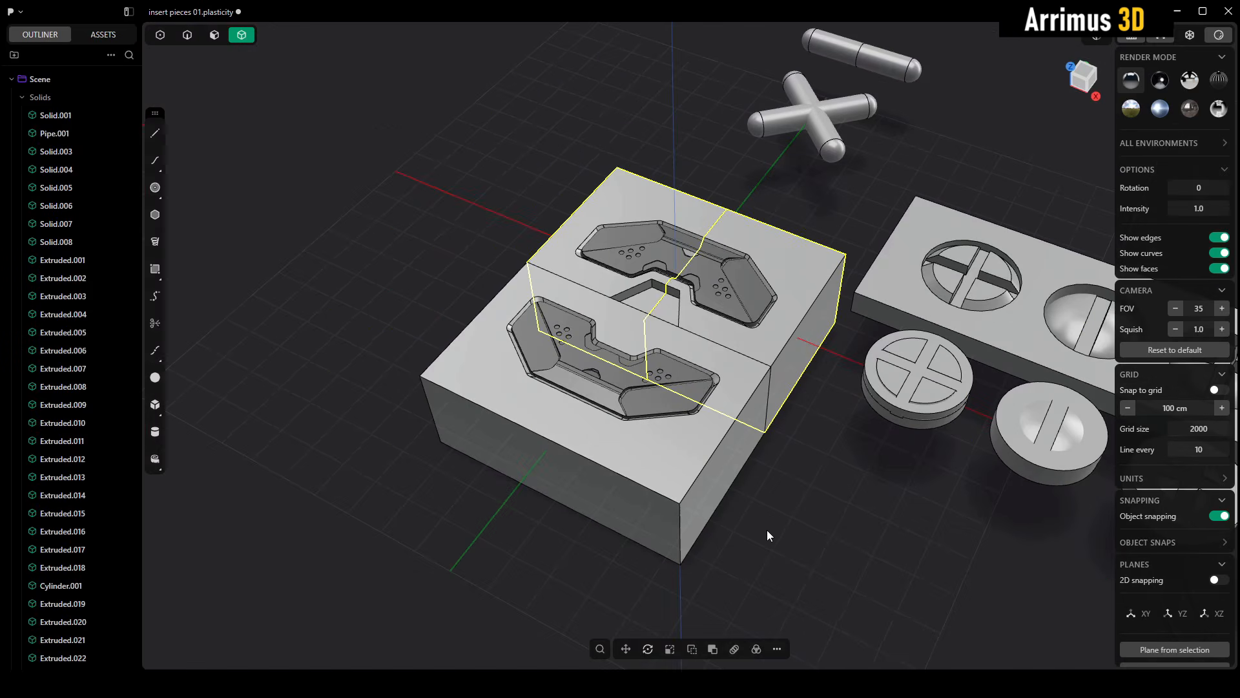
click(766, 530)
Step: Hide the block copy in front that covers the open side of the pocket
scroll(689, 462, up, 5)
click(700, 388)
key(h)
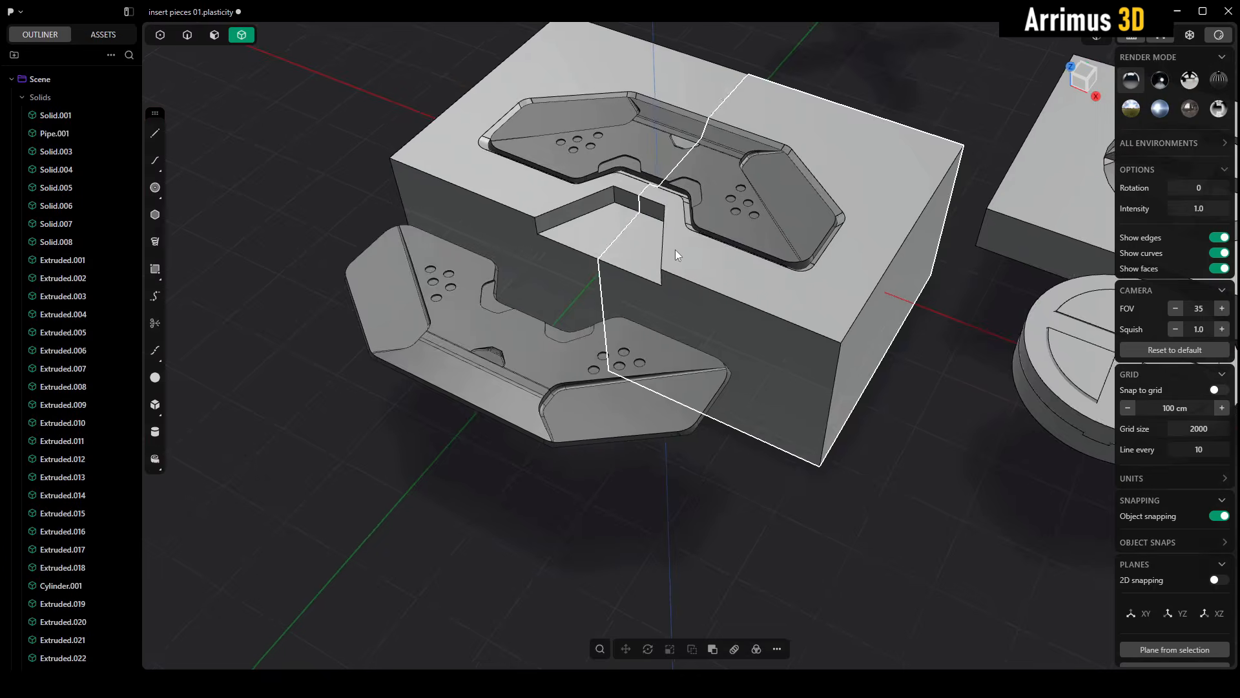
Step: Join the two mirrored halves of the pocketed block with a Boolean Union
scroll(675, 251, up, 8)
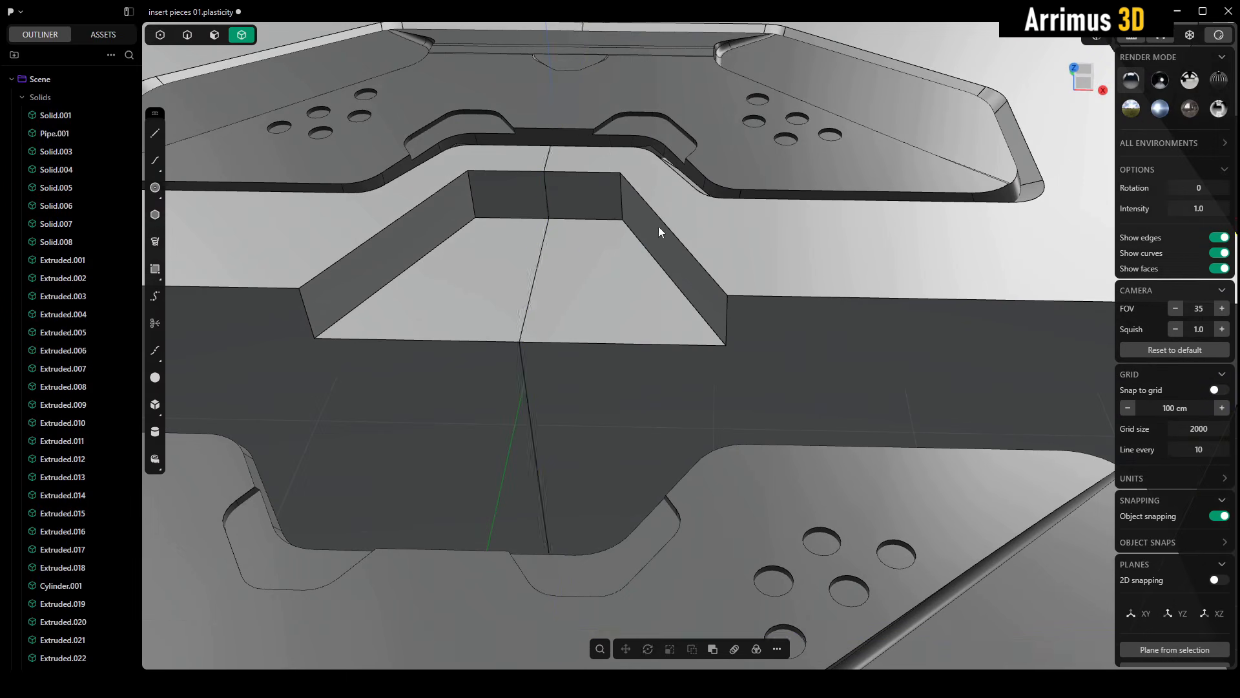
click(658, 226)
shift+click(513, 233)
middle_drag(513, 234, 592, 261)
scroll(592, 260, down, 3)
key(q)
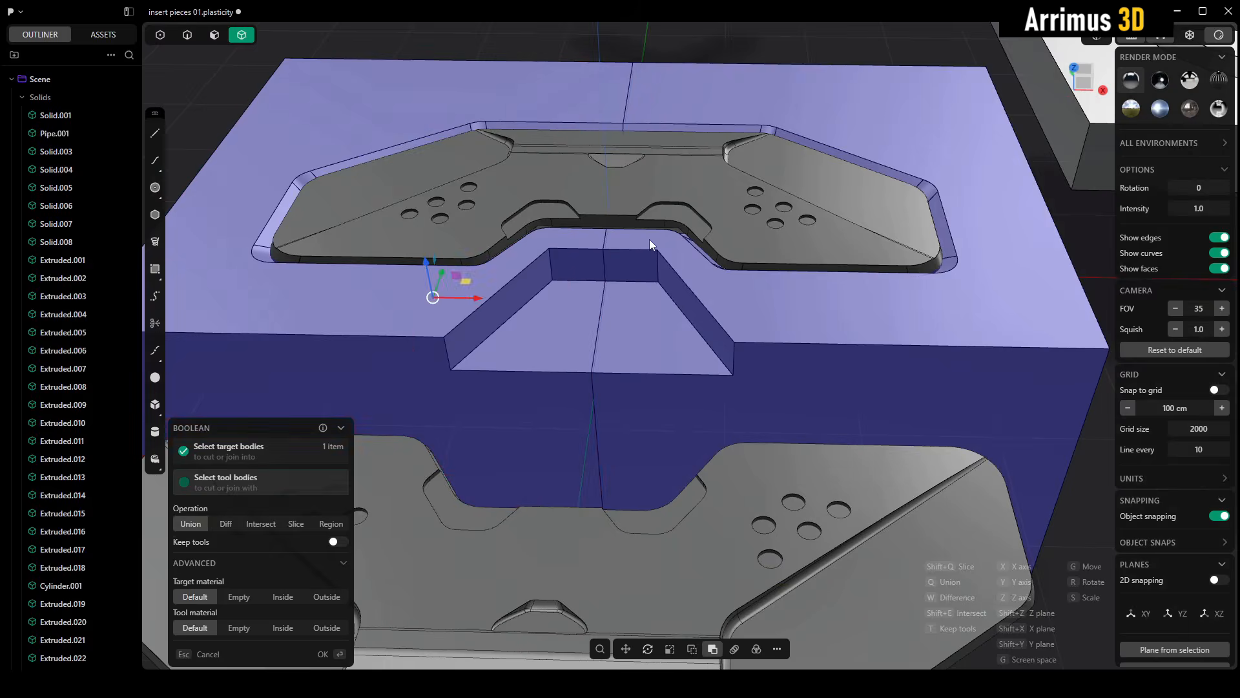
right_click(652, 248)
Step: Fillet the two inner vertical corner edges of the trapezoidal pocket with a distance of about 34 cm
key(2)
click(653, 274)
key(b)
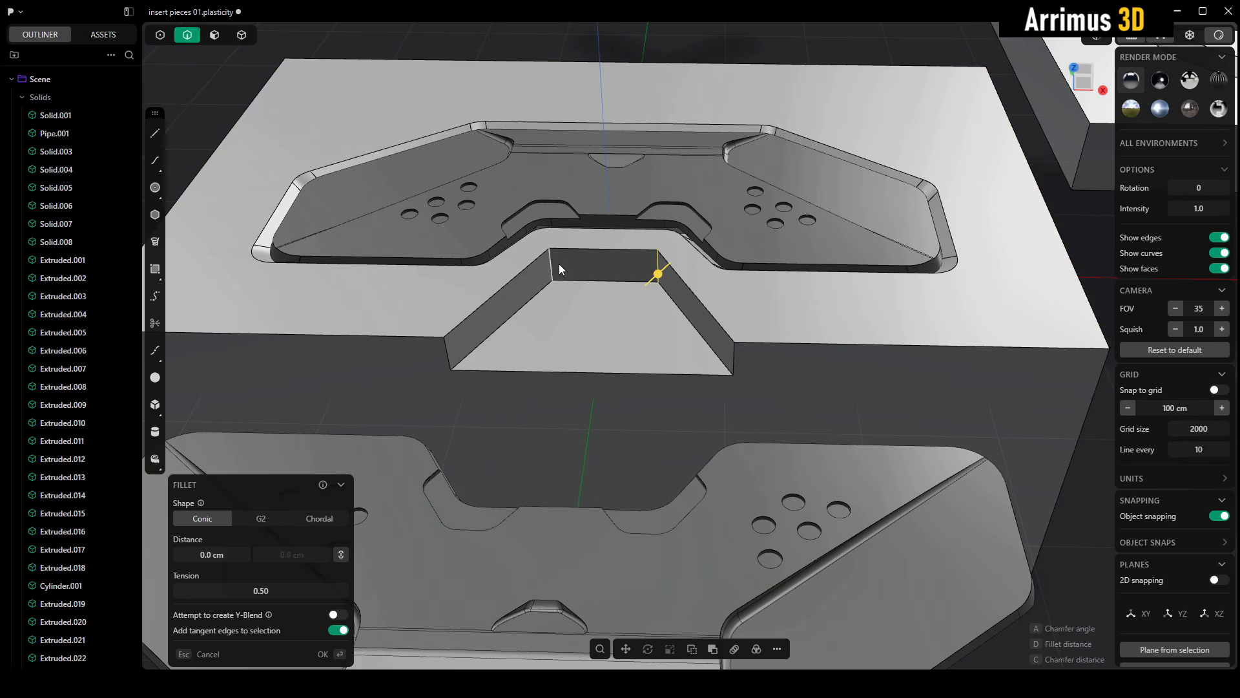
click(559, 264)
drag(559, 264, 564, 246)
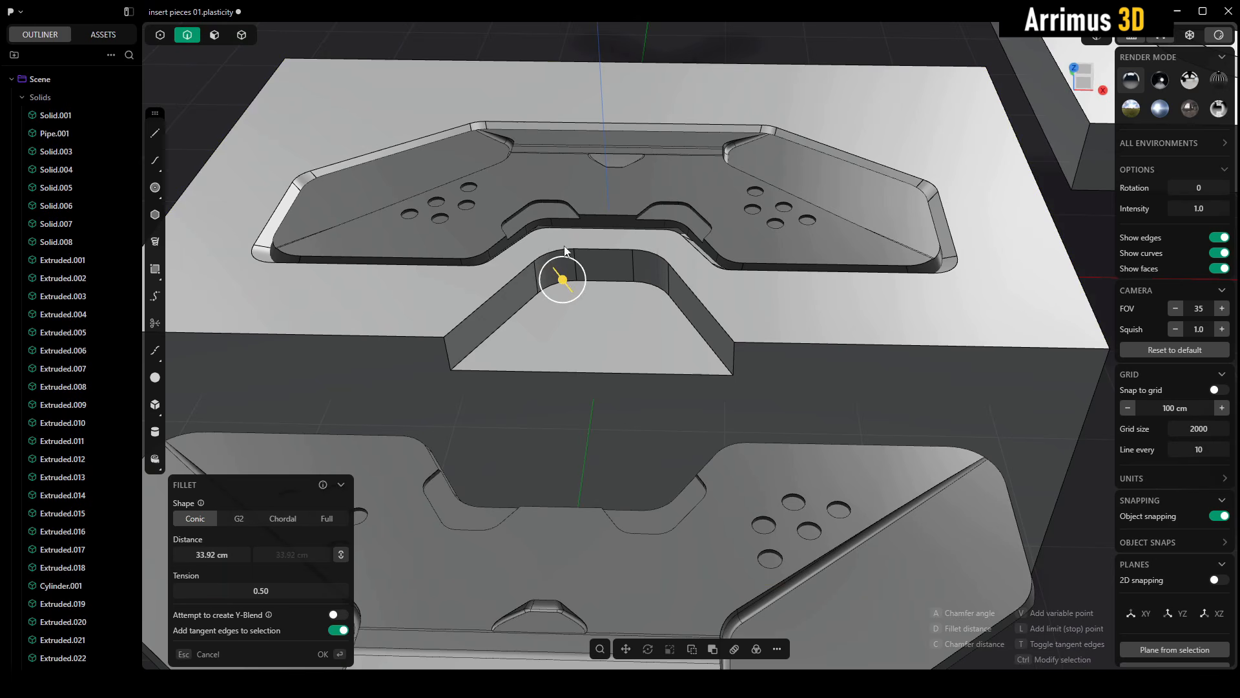
right_click(564, 250)
Step: Mirror the pocketed block across its long front face with the halves merged, forming a closed hexagonal pocket
middle_drag(564, 251, 540, 308)
click(1087, 518)
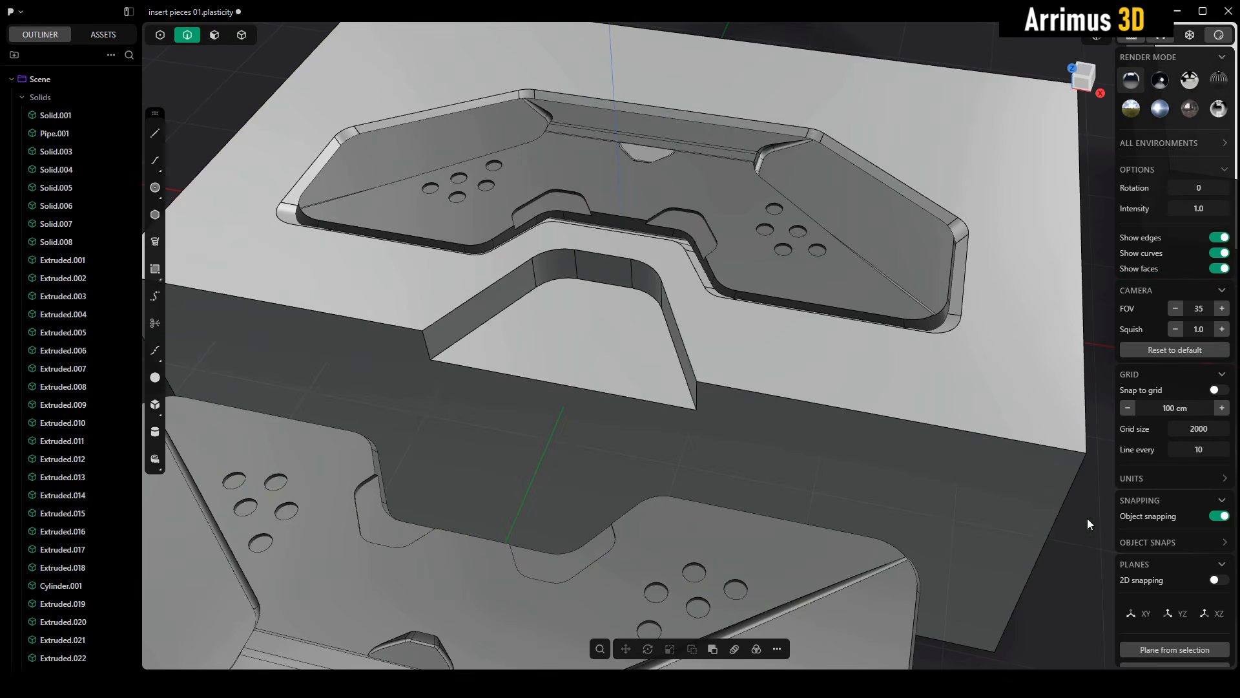
click(955, 491)
key(alt+x)
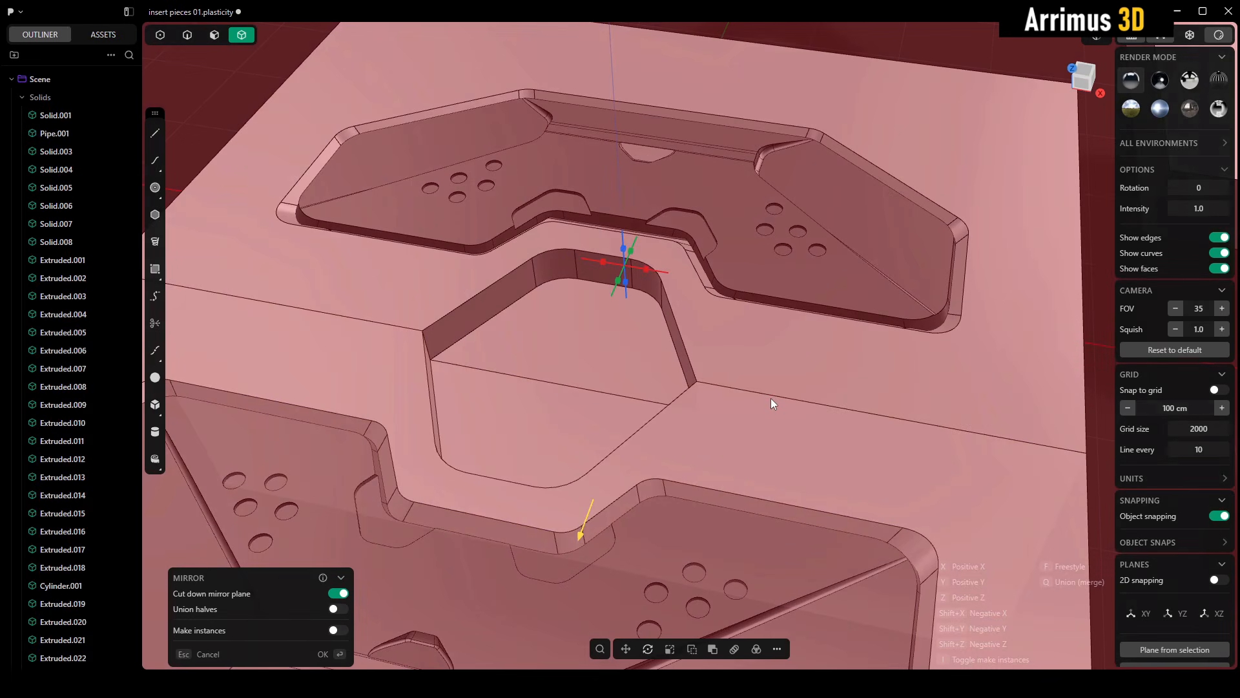
key(q)
right_click(768, 380)
Step: Fillet the two remaining sharp side corners of the hexagonal pocket
key(2)
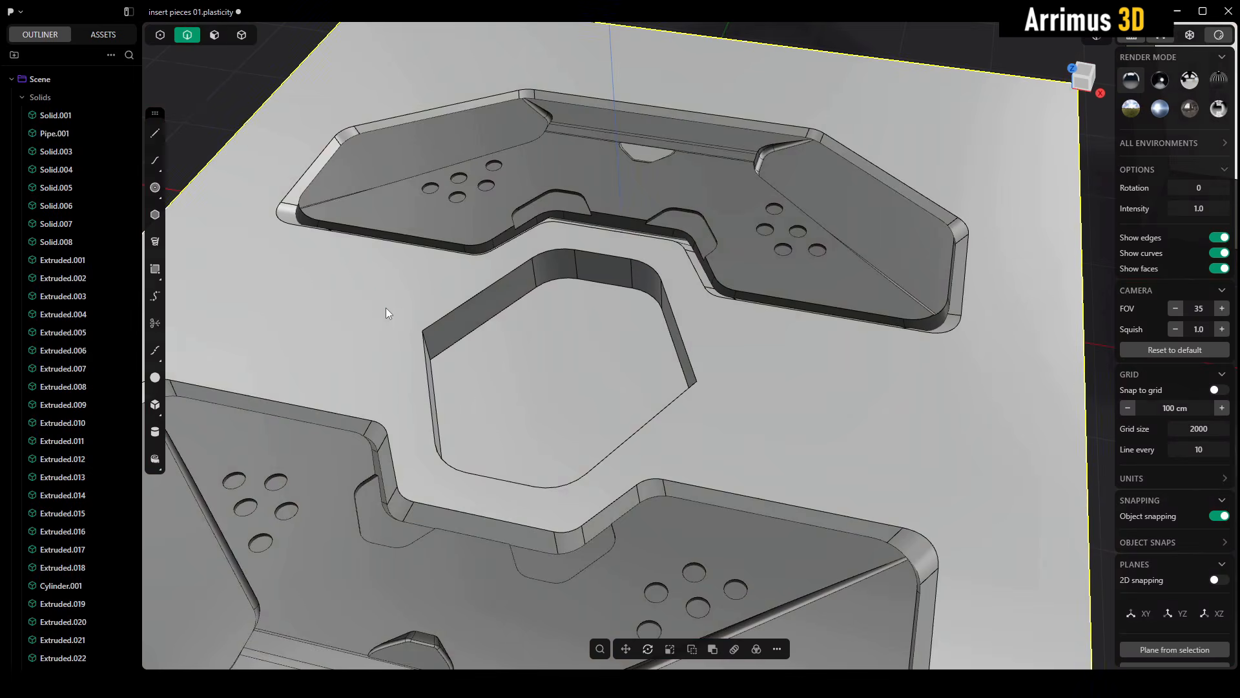
drag(377, 292, 438, 381)
key(b)
middle_drag(486, 382, 656, 334)
drag(732, 388, 733, 388)
key(d)
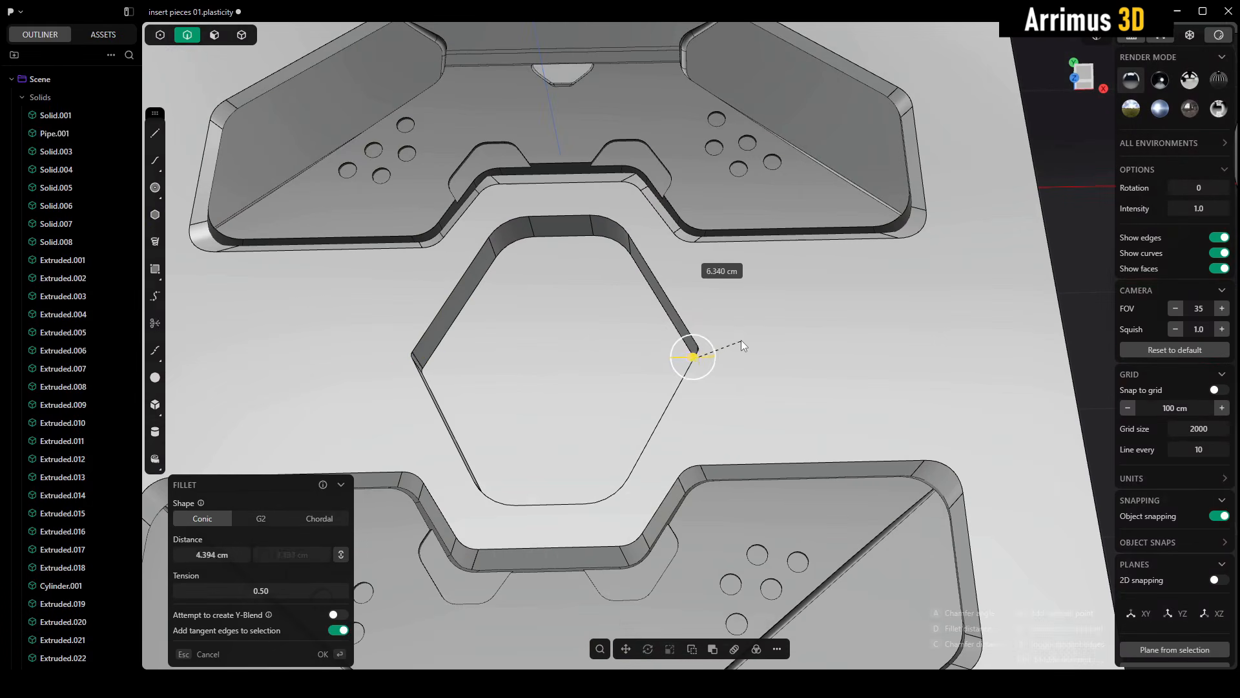
click(749, 301)
key(Return)
Step: Extrude the floor face of the hexagonal pocket upward about 25 cm as a separate insert body
middle_drag(750, 301, 572, 137)
click(485, 98)
scroll(412, 91, up, 3)
click(354, 86)
key(3)
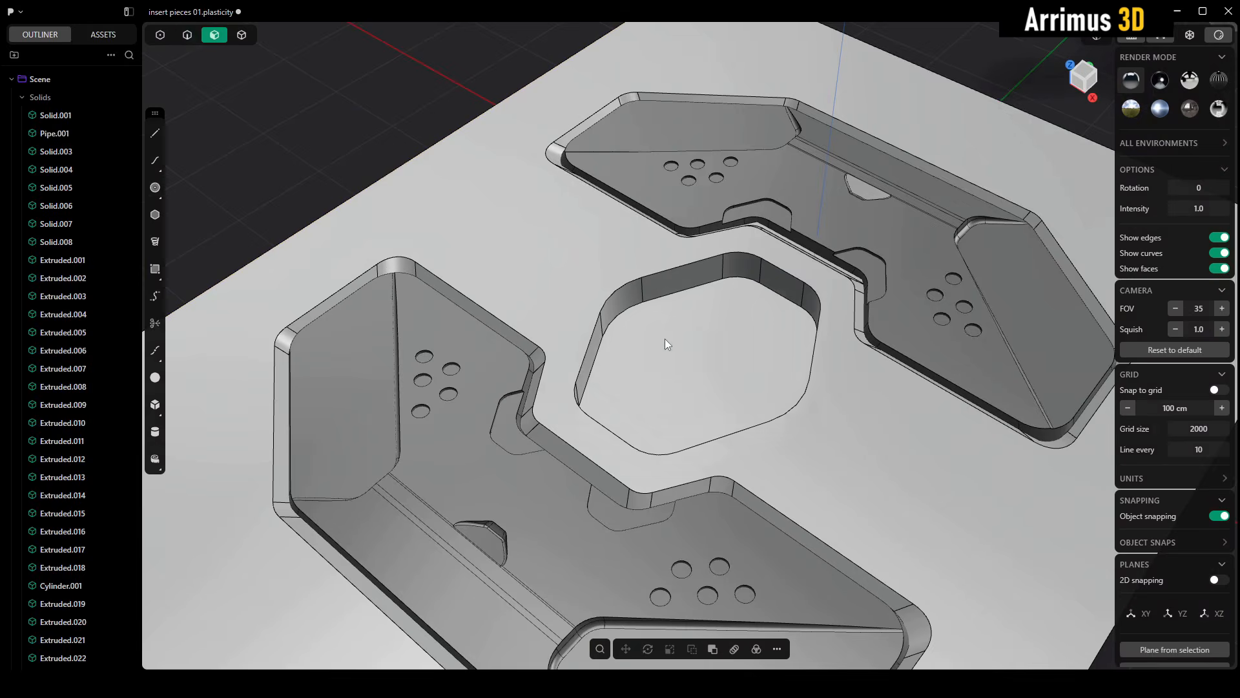
click(664, 339)
scroll(664, 337, up, 3)
key(e)
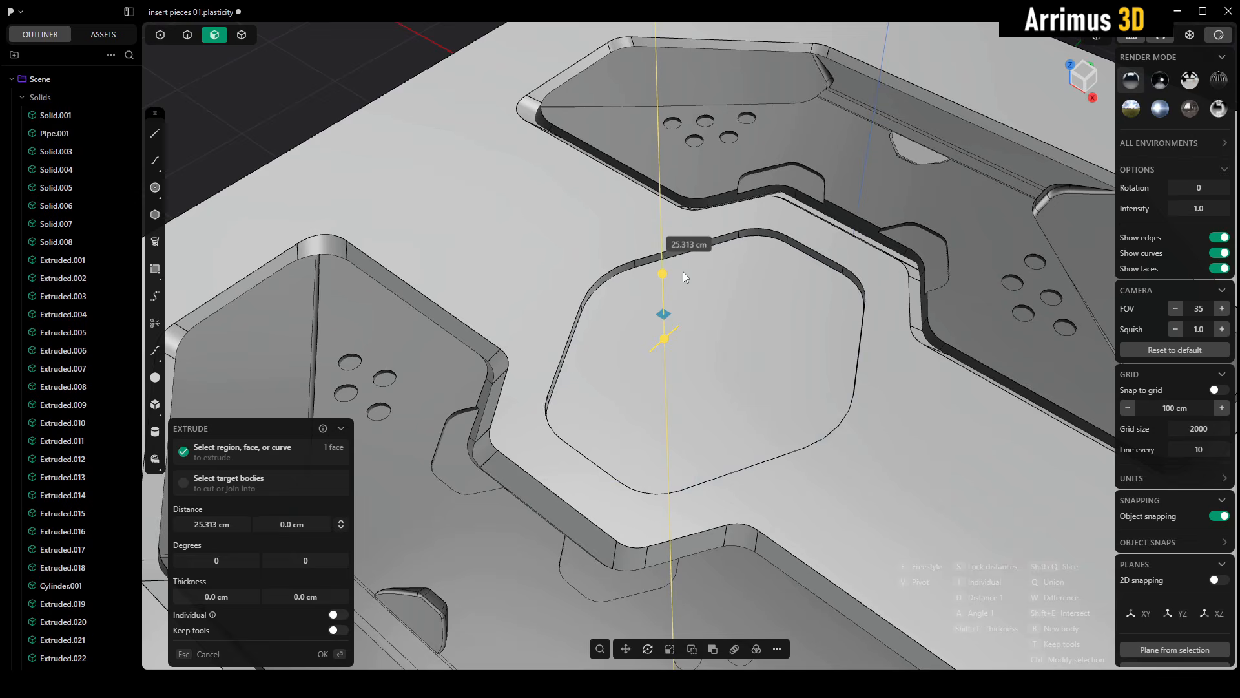
click(684, 269)
key(Return)
Step: Isolate the new hexagonal insert body
click(324, 70)
key(4)
click(691, 363)
key(slash)
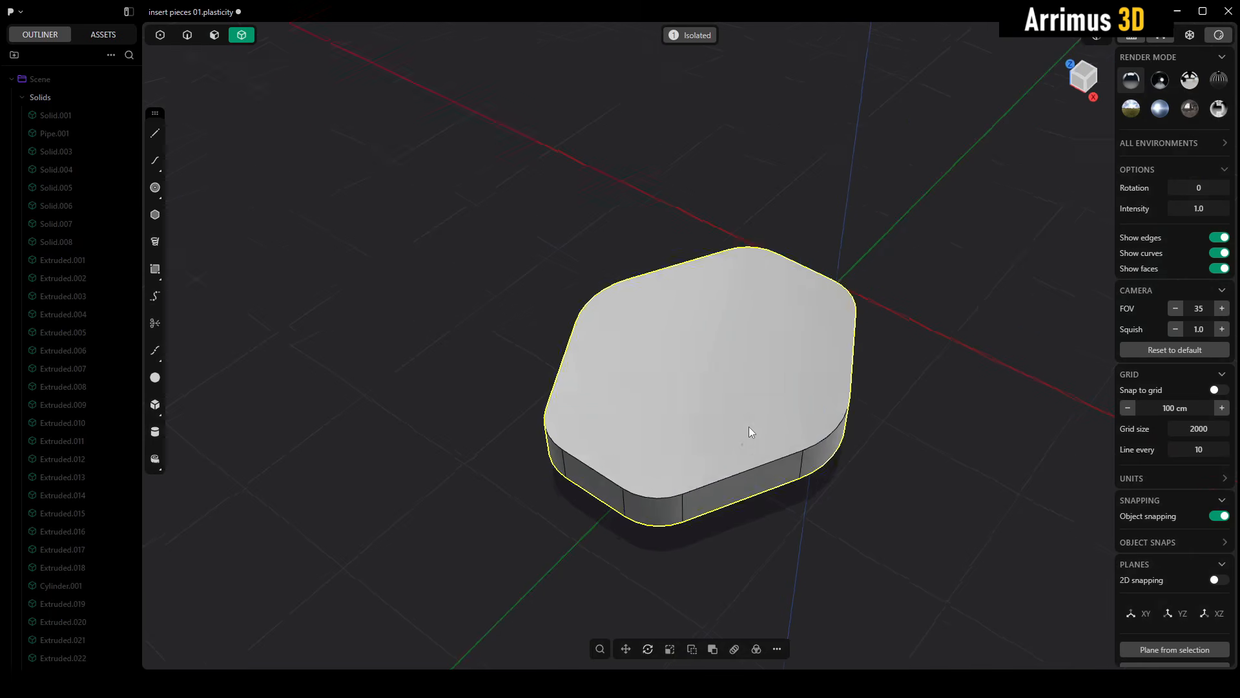
Step: Chamfer the top outline of the hexagonal insert by about 17.5 cm and show the rest of the scene again
key(2)
click(741, 465)
key(c)
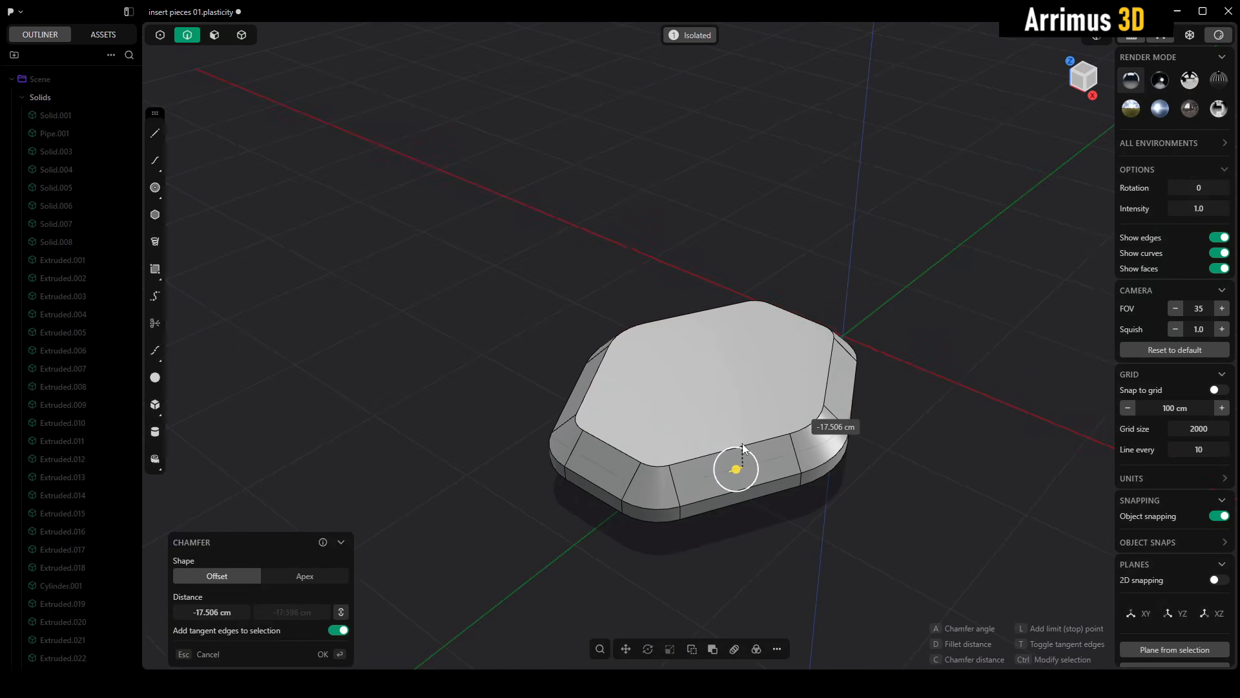
click(829, 358)
key(4)
key(slash)
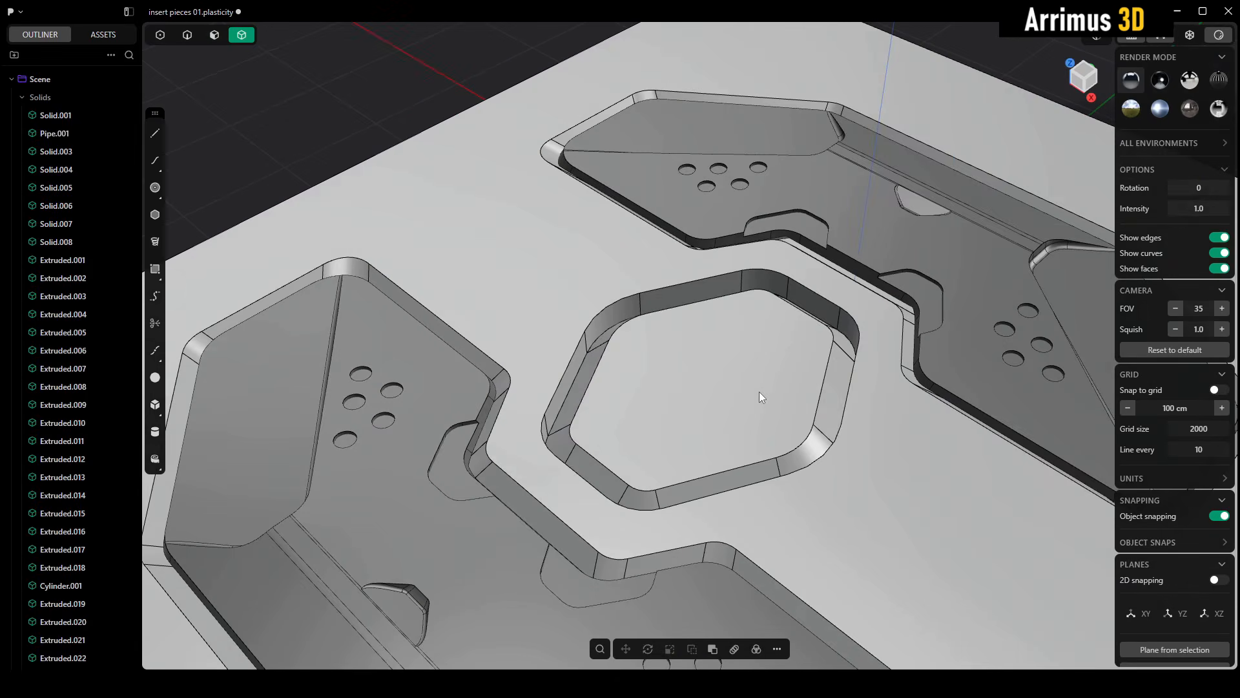
Step: Give the hexagonal insert a dark red material colour
click(763, 378)
key(m)
click(287, 534)
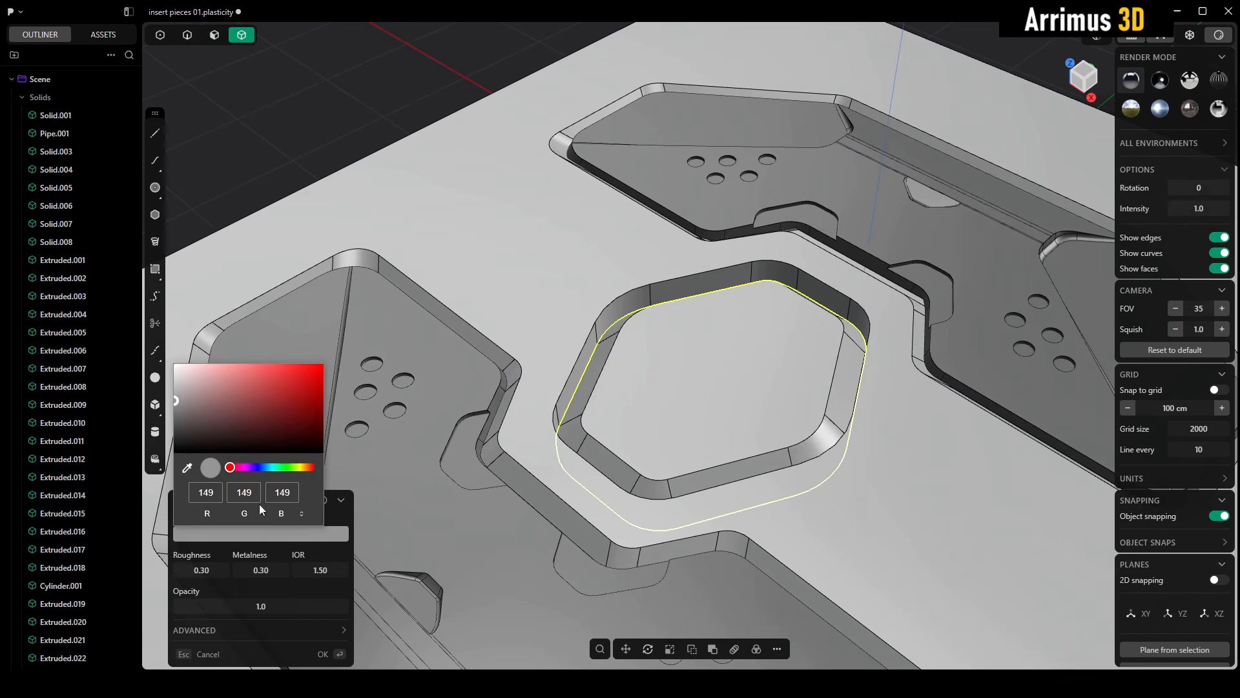
click(288, 415)
right_click(343, 145)
scroll(417, 72, down, 6)
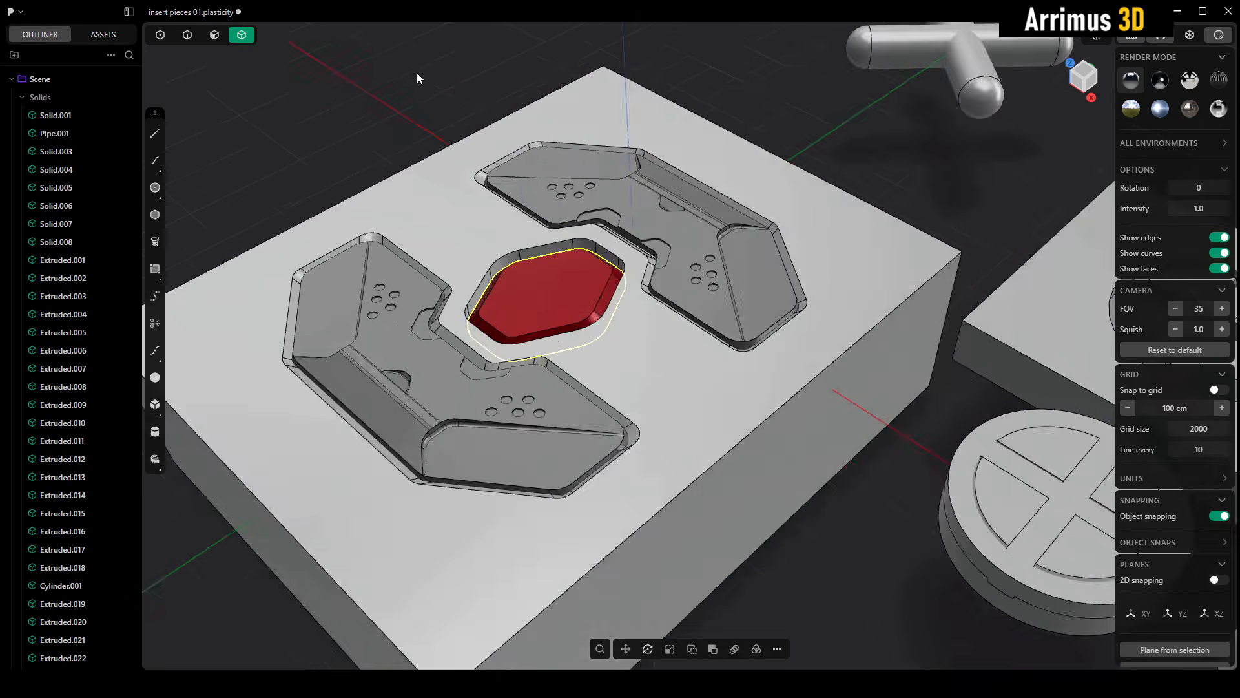
click(370, 138)
Step: Examine the finished block with its red insert, look over the whole insert-piece library, and return to the block
middle_drag(371, 138, 400, 161)
shift+middle_drag(494, 242, 561, 260)
scroll(580, 260, up, 5)
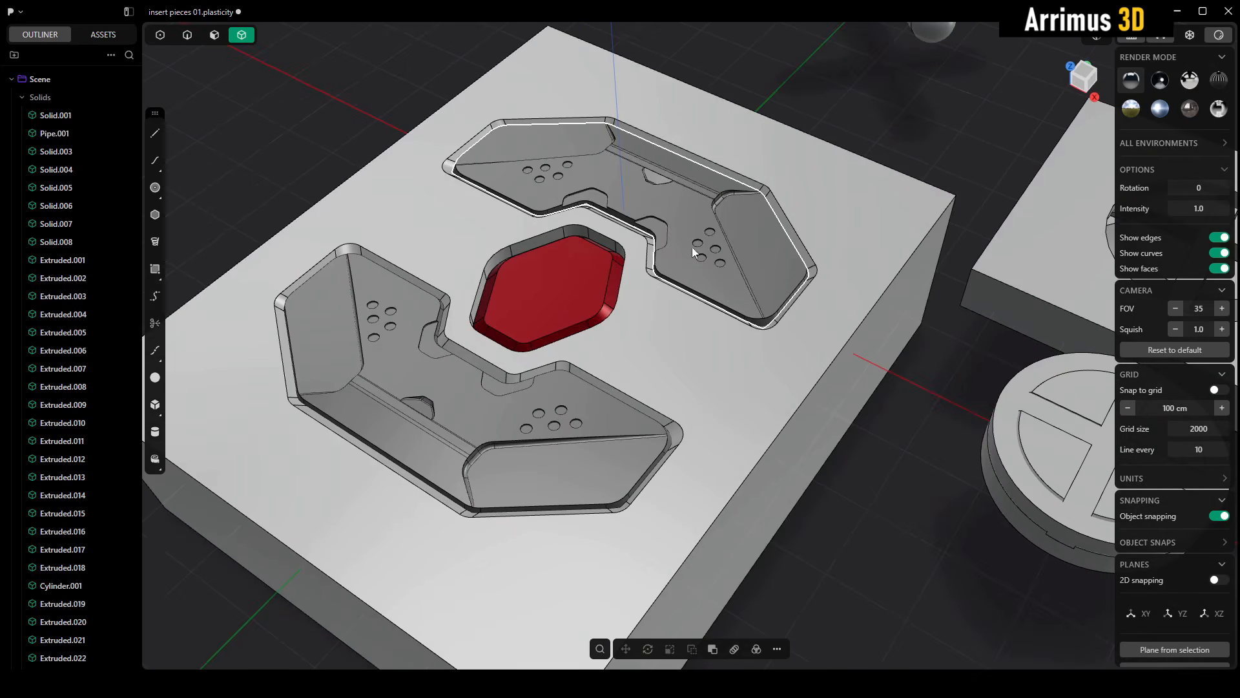
scroll(692, 247, down, 5)
middle_drag(633, 244, 685, 252)
scroll(684, 250, down, 10)
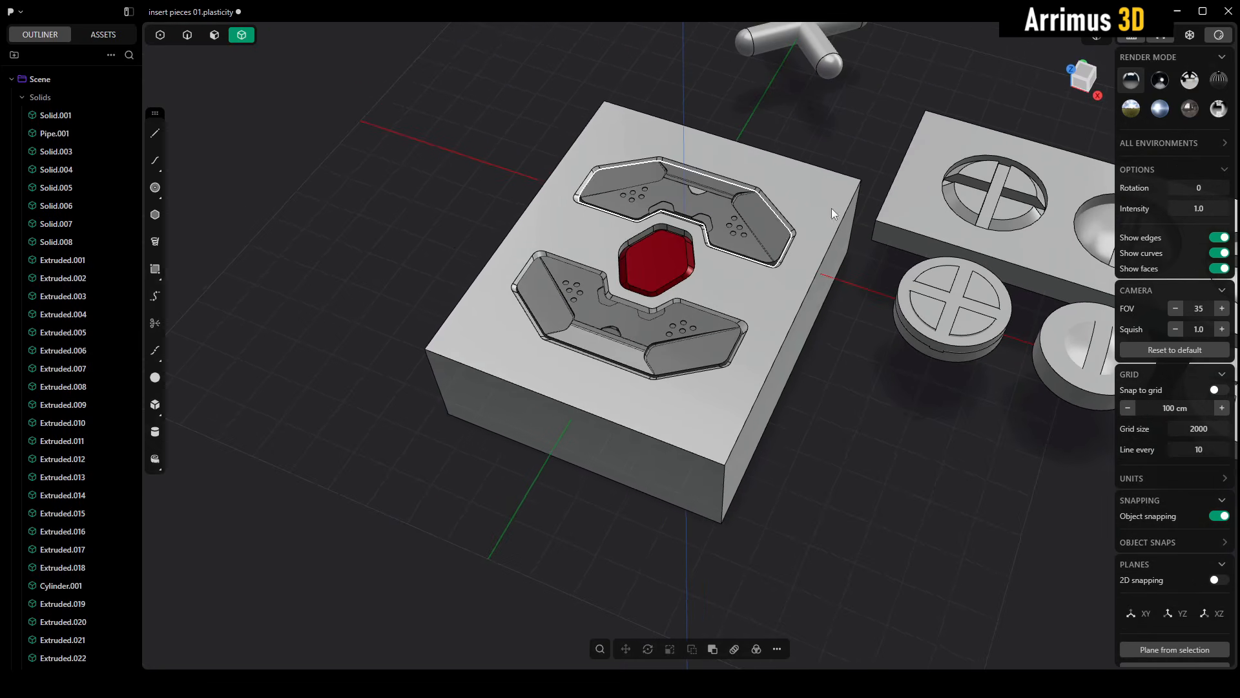
scroll(613, 227, down, 5)
shift+middle_drag(1038, 207, 645, 258)
scroll(597, 314, down, 4)
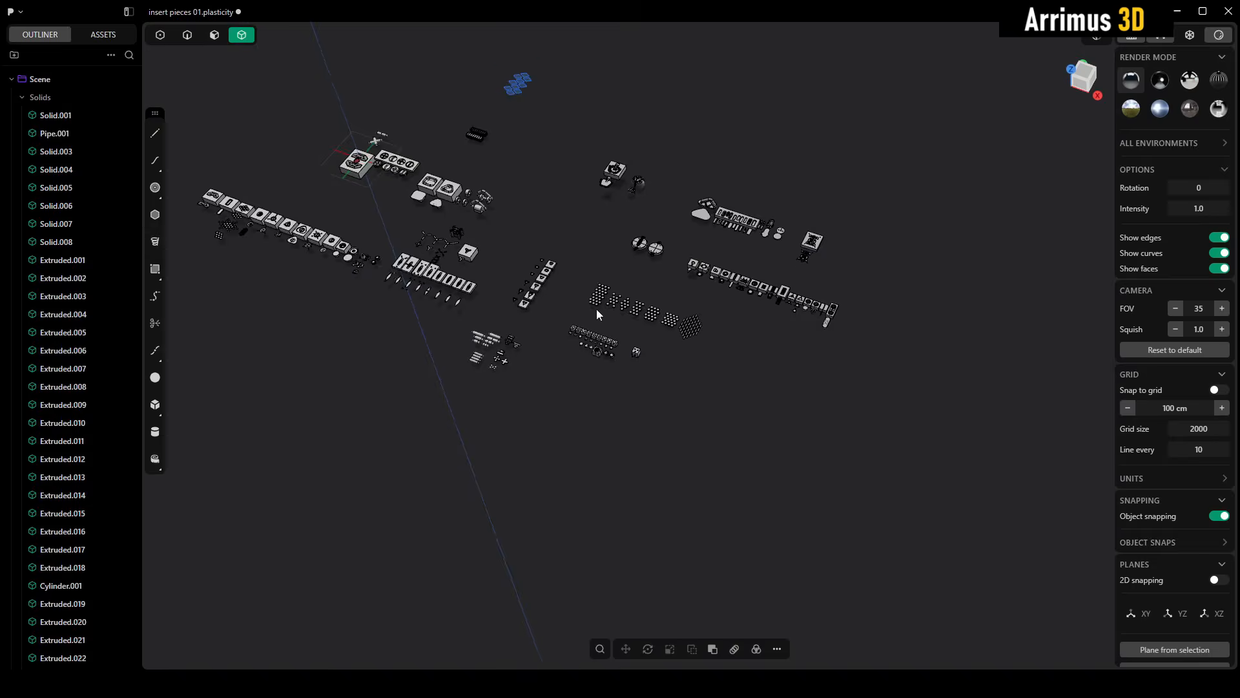
scroll(542, 231, up, 10)
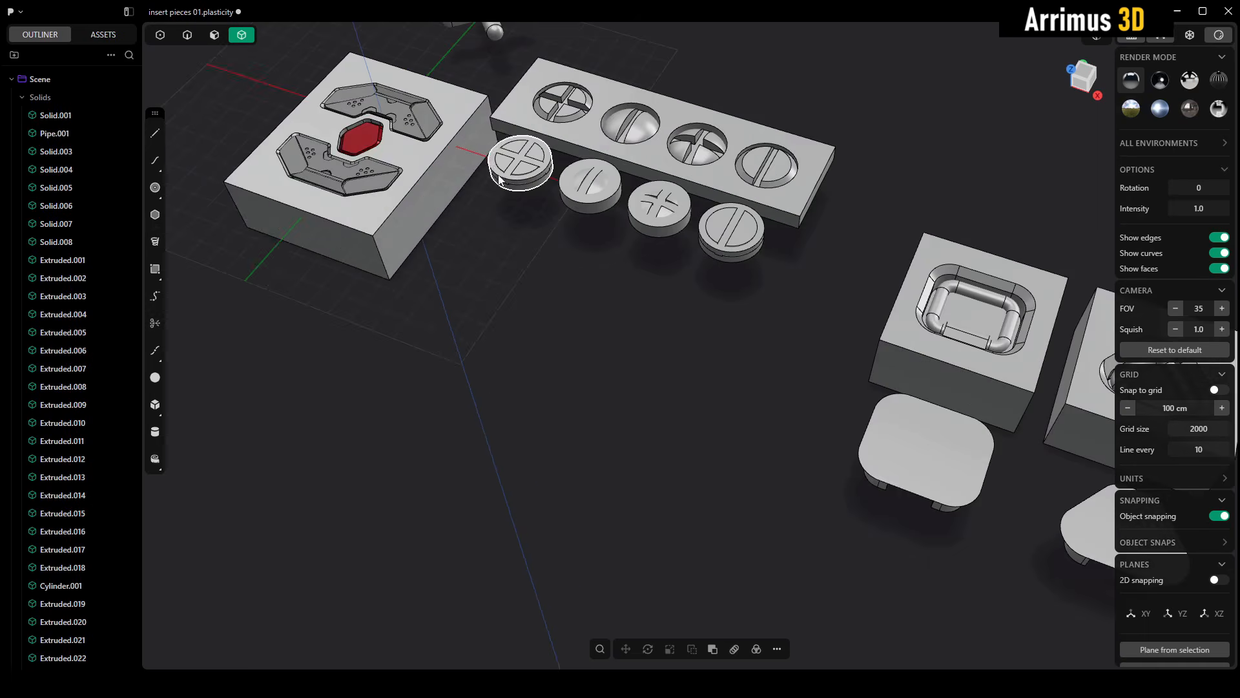
shift+middle_drag(484, 146, 675, 266)
scroll(675, 263, up, 3)
shift+middle_drag(565, 278, 601, 236)
shift+middle_drag(544, 193, 769, 277)
scroll(633, 274, up, 3)
Step: Duplicate the complete block with its recess pieces and red insert, and move the copy along the negative Y axis clear of the original
drag(843, 166, 429, 433)
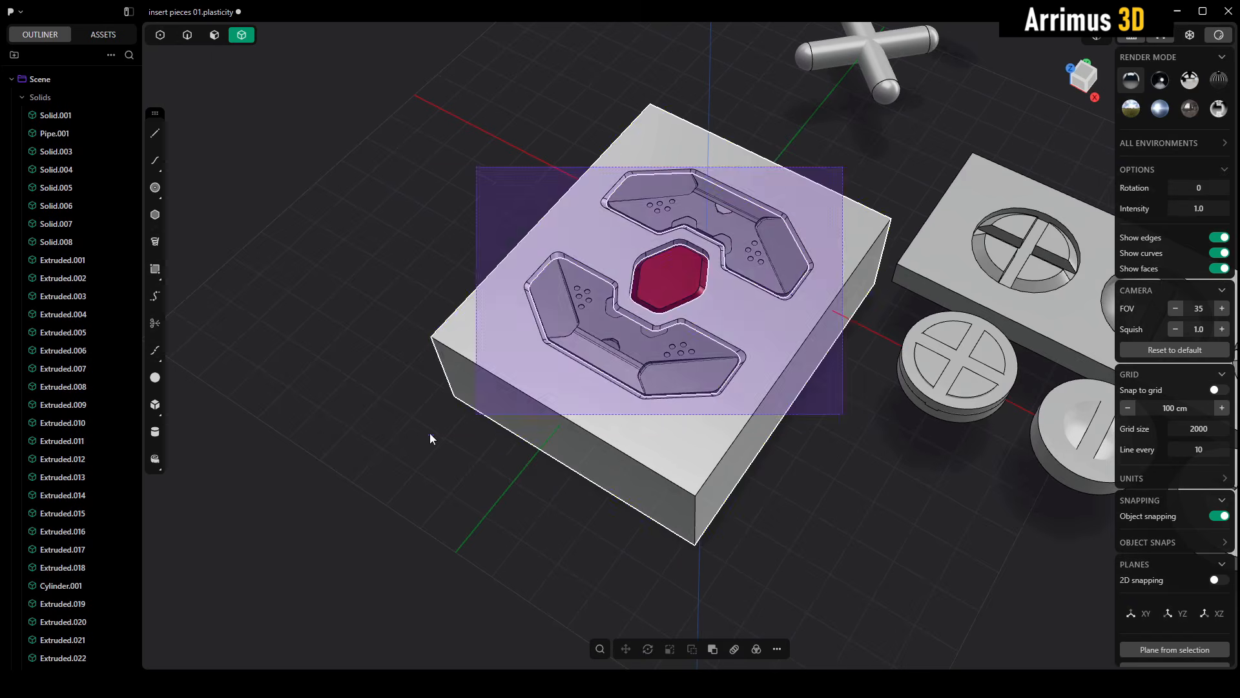
shift+middle_drag(446, 420, 614, 287)
key(shift+d)
key(y)
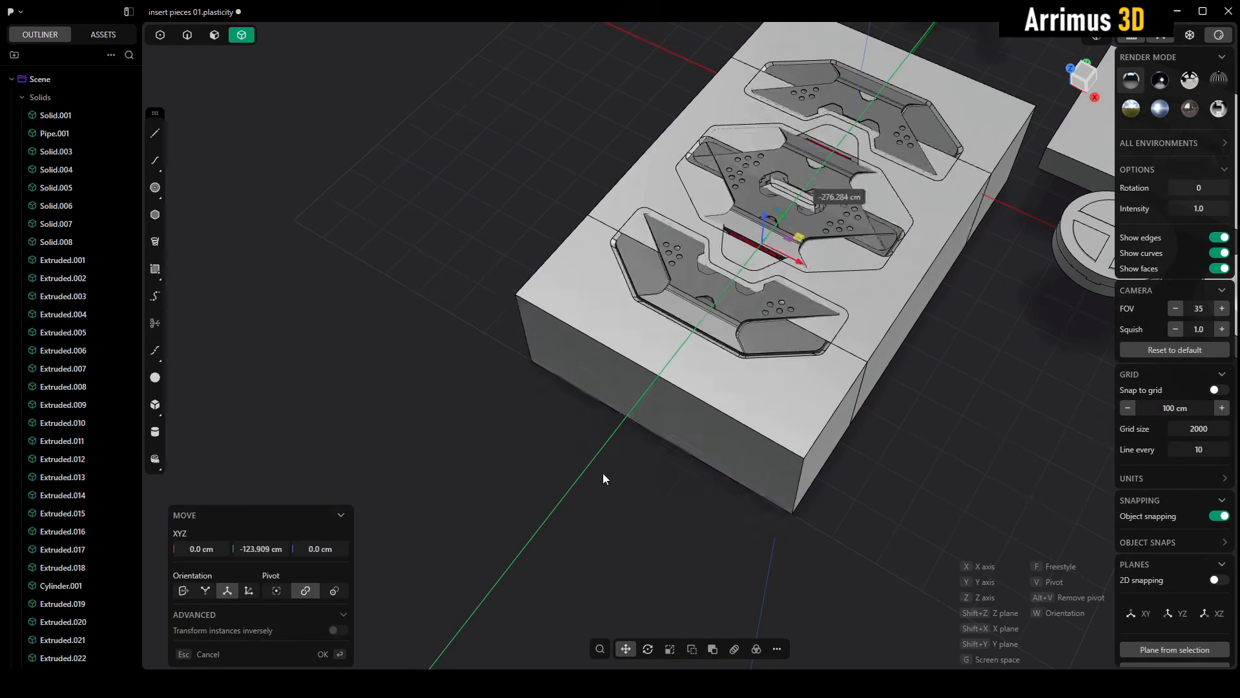
shift+middle_drag(497, 583, 588, 450)
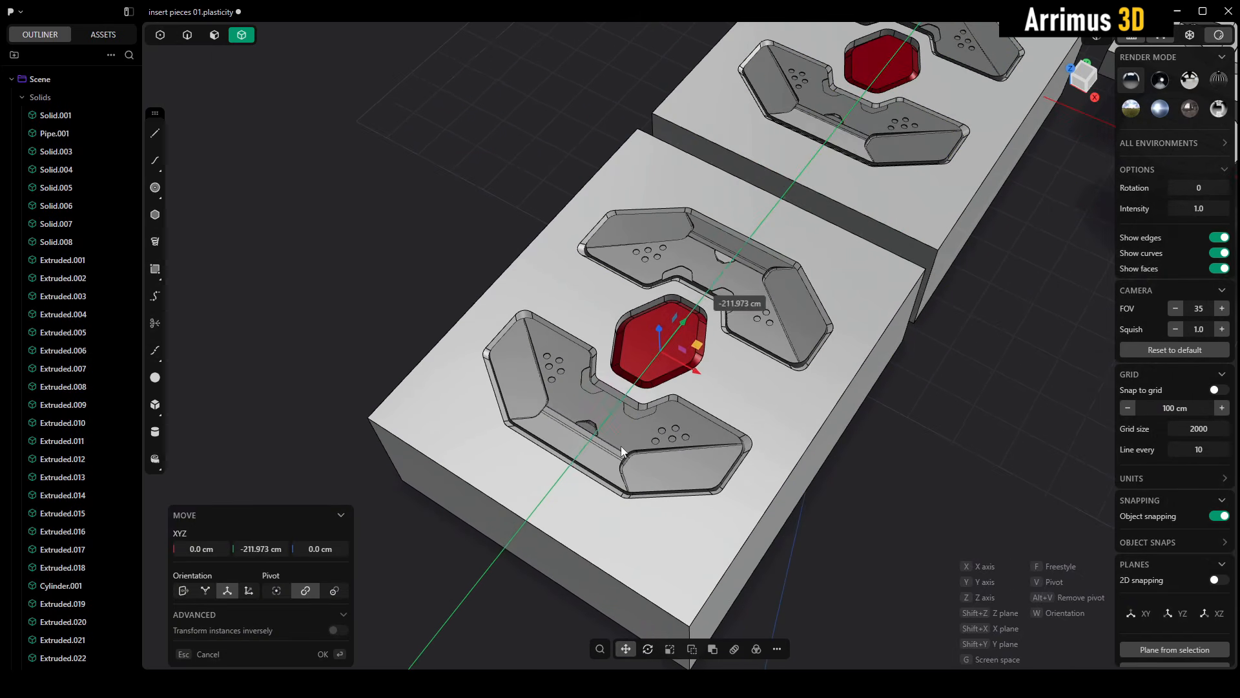
click(521, 521)
right_click(899, 491)
Step: Detach the top face of the copied block so that its recesses separate from the surrounding block
middle_drag(898, 489, 856, 441)
scroll(855, 441, up, 5)
click(215, 35)
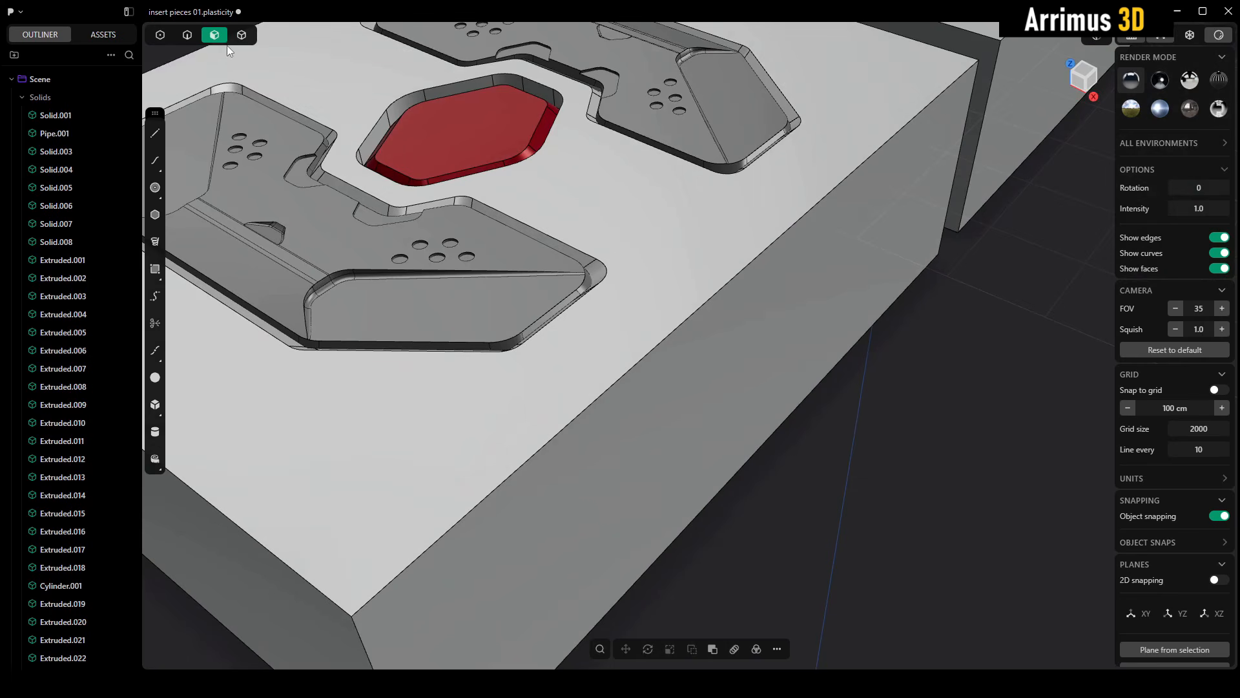
click(695, 245)
shift+middle_drag(695, 245, 731, 324)
double_click(731, 324)
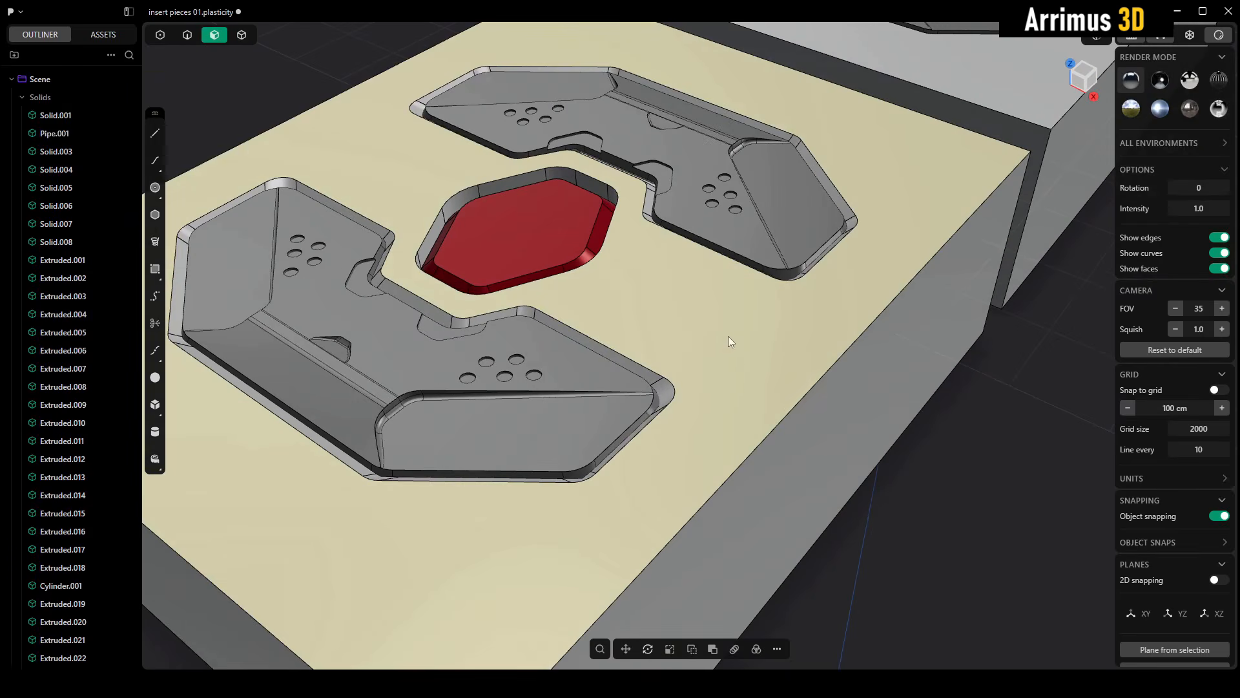
click(947, 472)
scroll(943, 419, down, 3)
Step: Remove the copied block's top face and outer body from view, keeping only the recess shells and inserts
key(4)
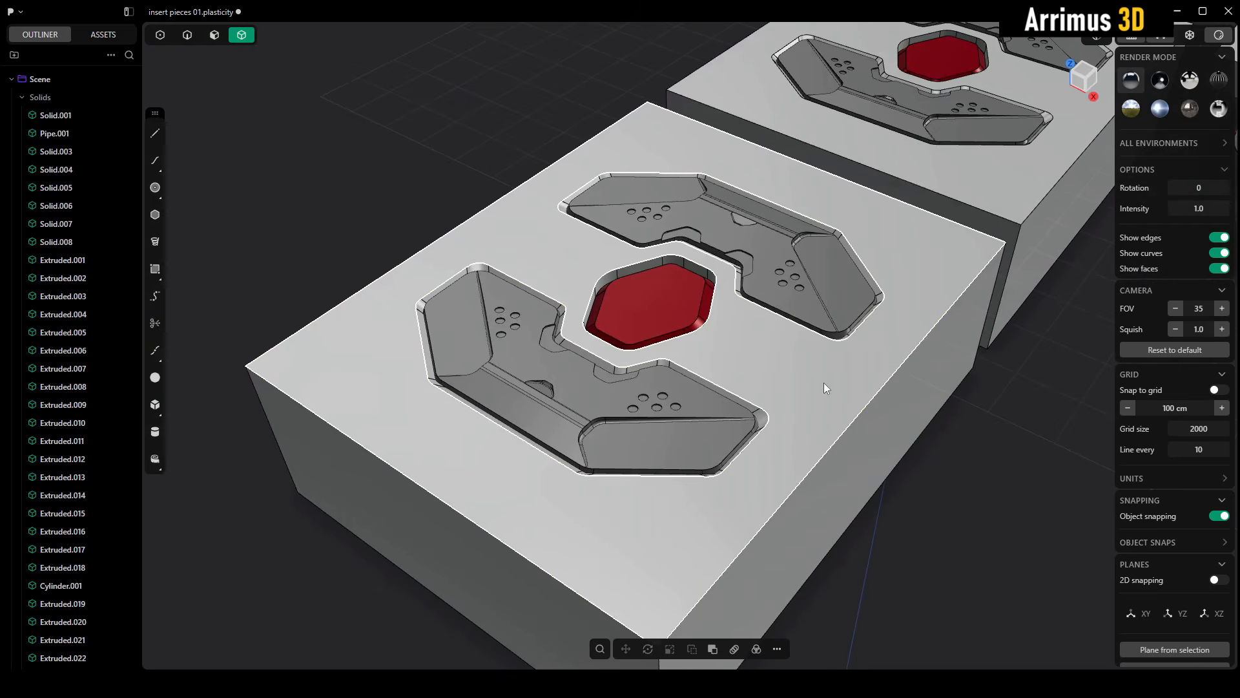
click(827, 311)
key(h)
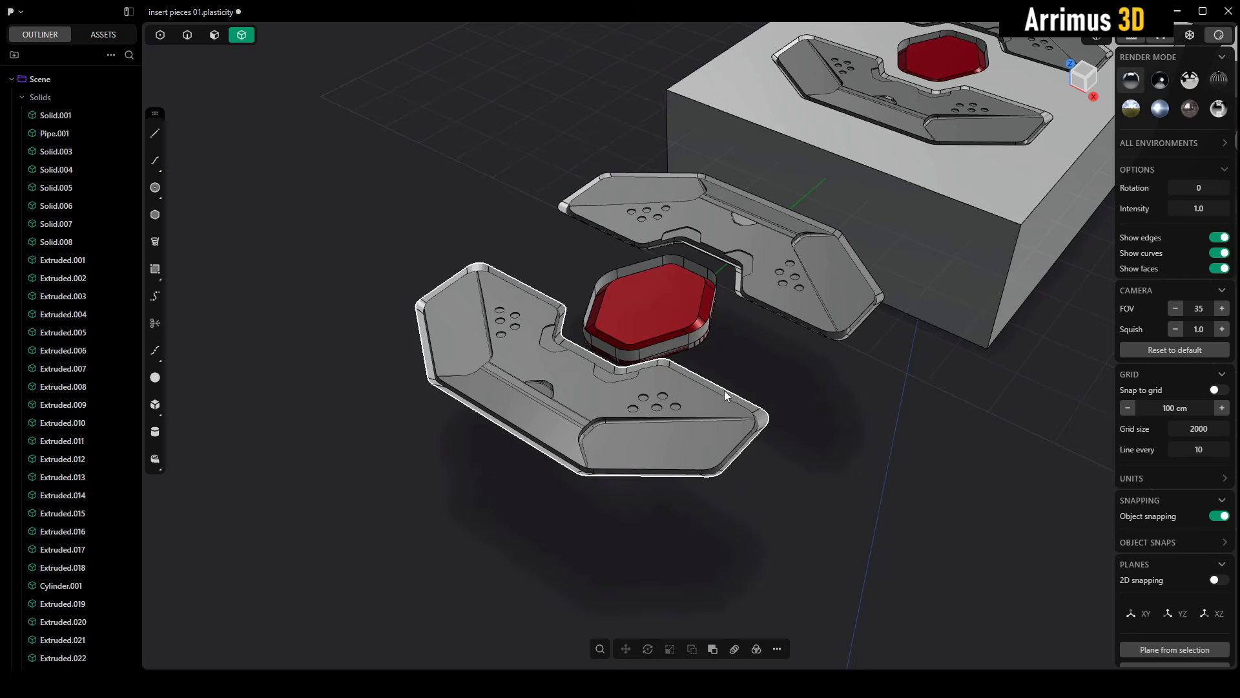
Step: Isolate the hexagonal and two angular recess shells and close their open tops with Patch
scroll(693, 341, up, 5)
click(688, 339)
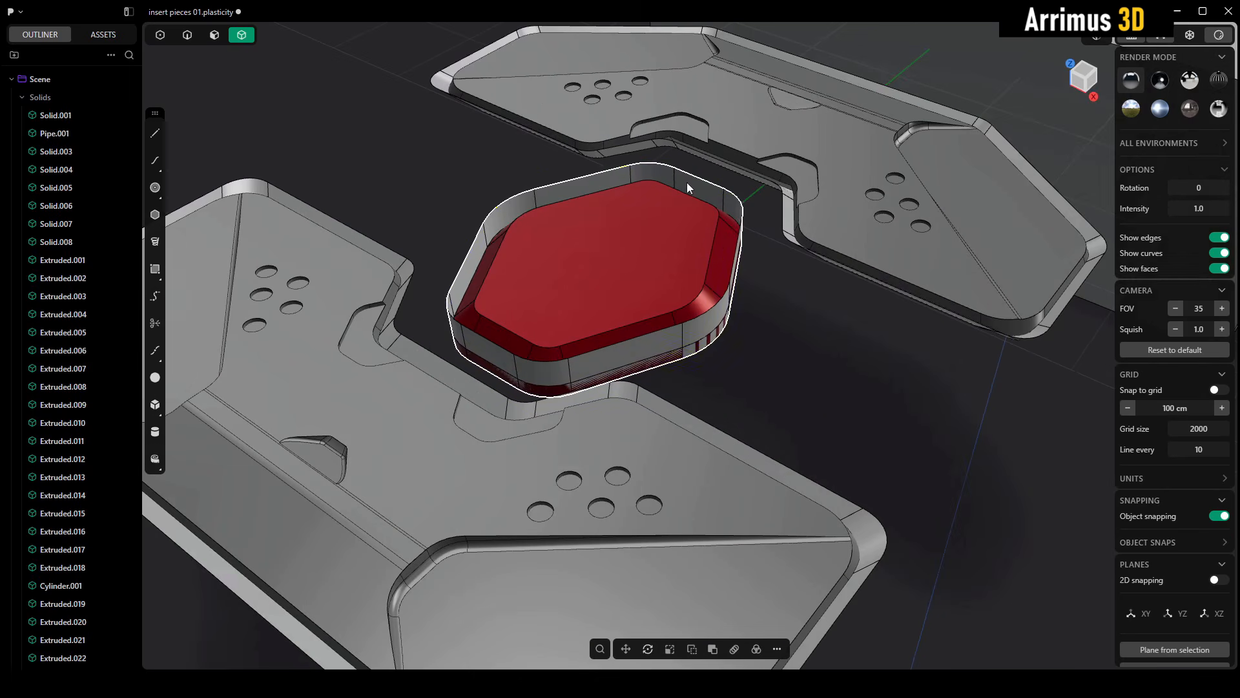
shift+click(454, 103)
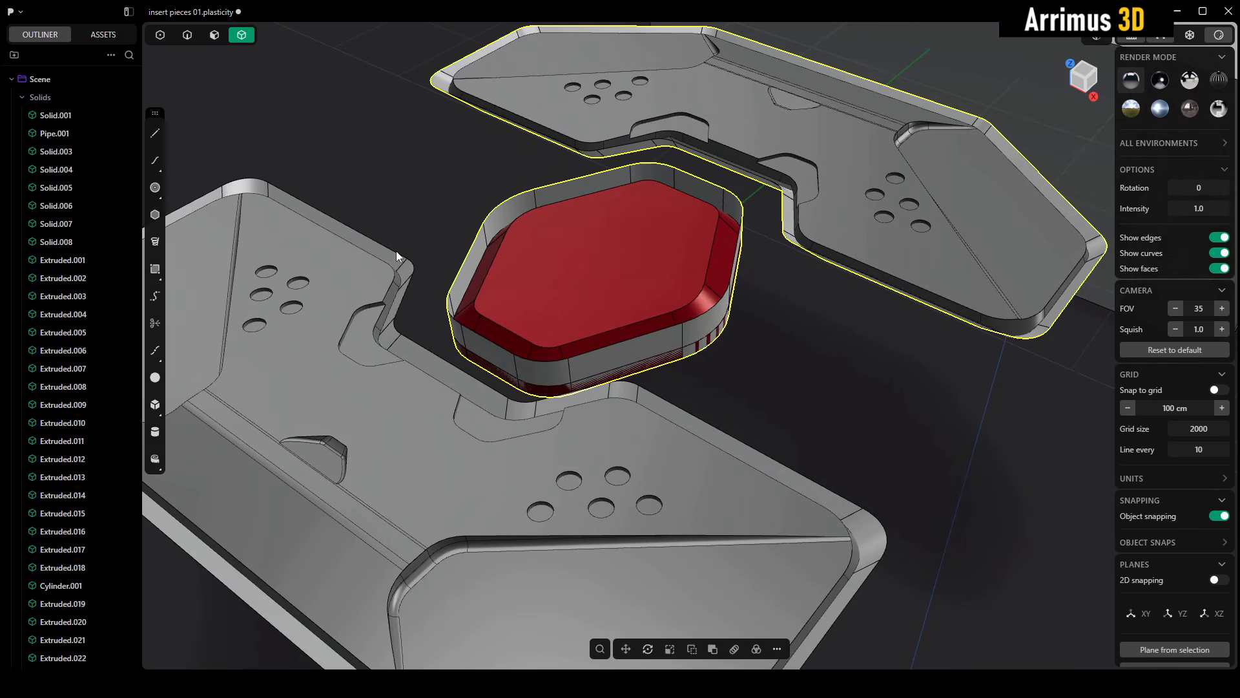
key(slash)
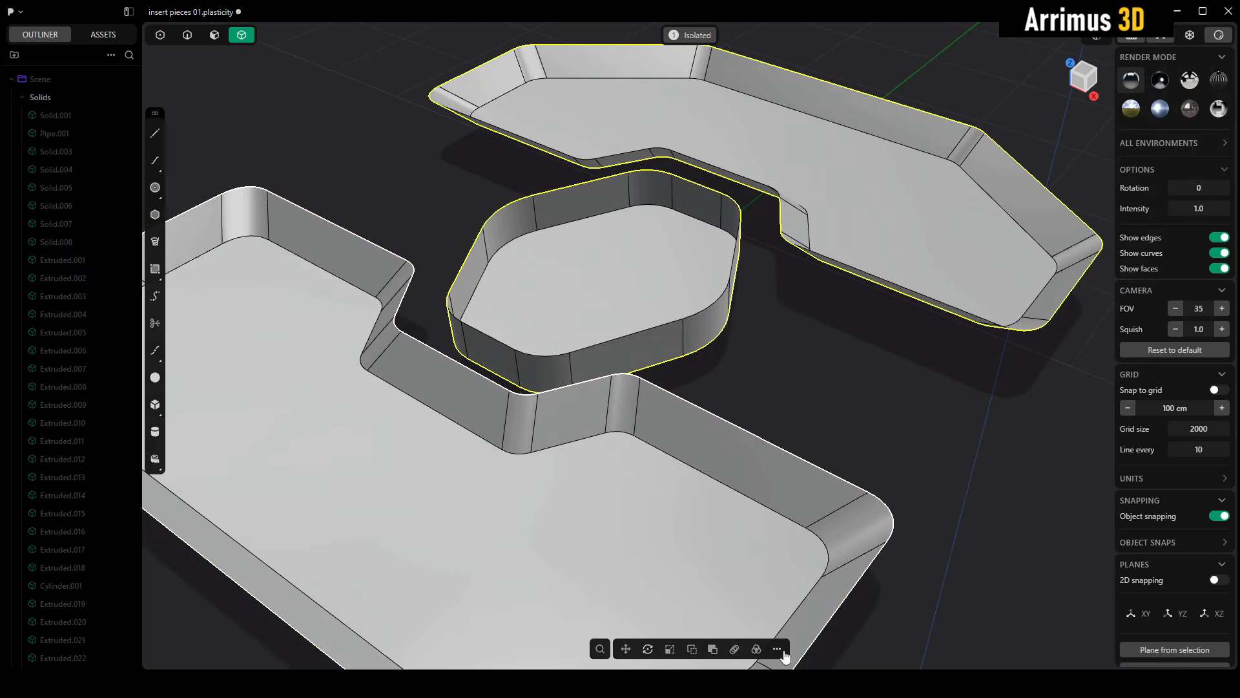
click(778, 650)
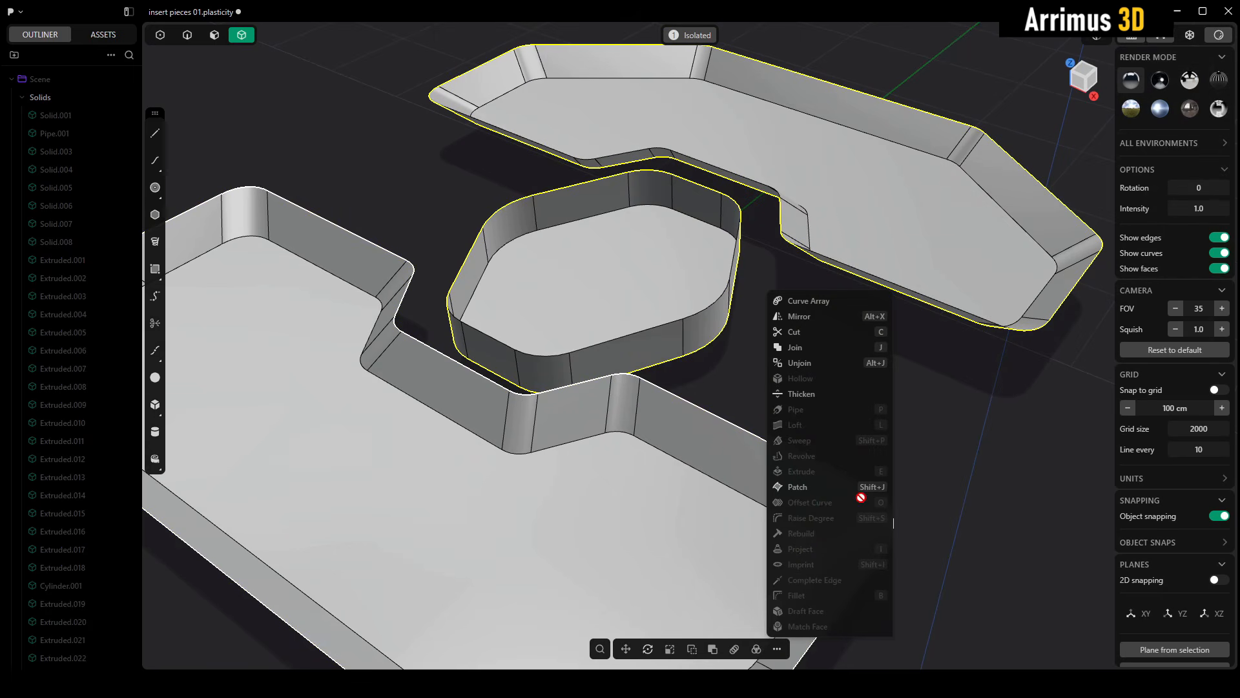
click(986, 456)
scroll(905, 452, down, 3)
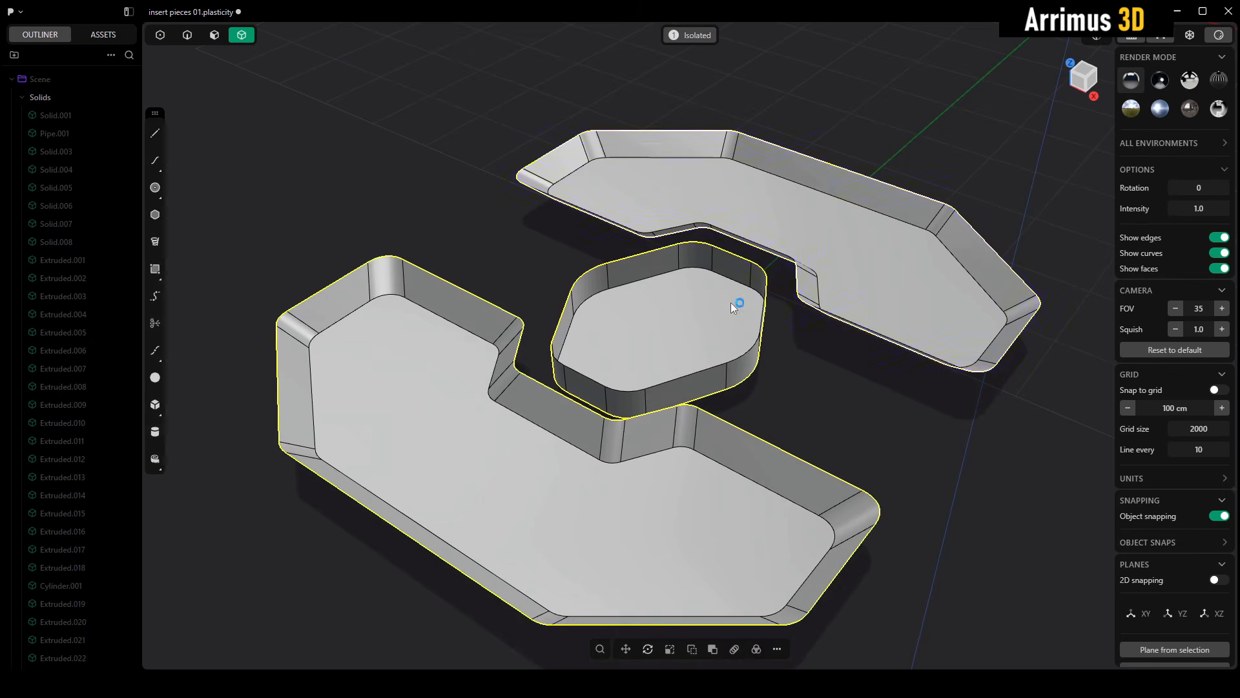
Step: Push the top faces of all three patched recess solids outward together to make them taller cutters
middle_drag(857, 414, 955, 292)
key(3)
click(906, 275)
click(909, 421)
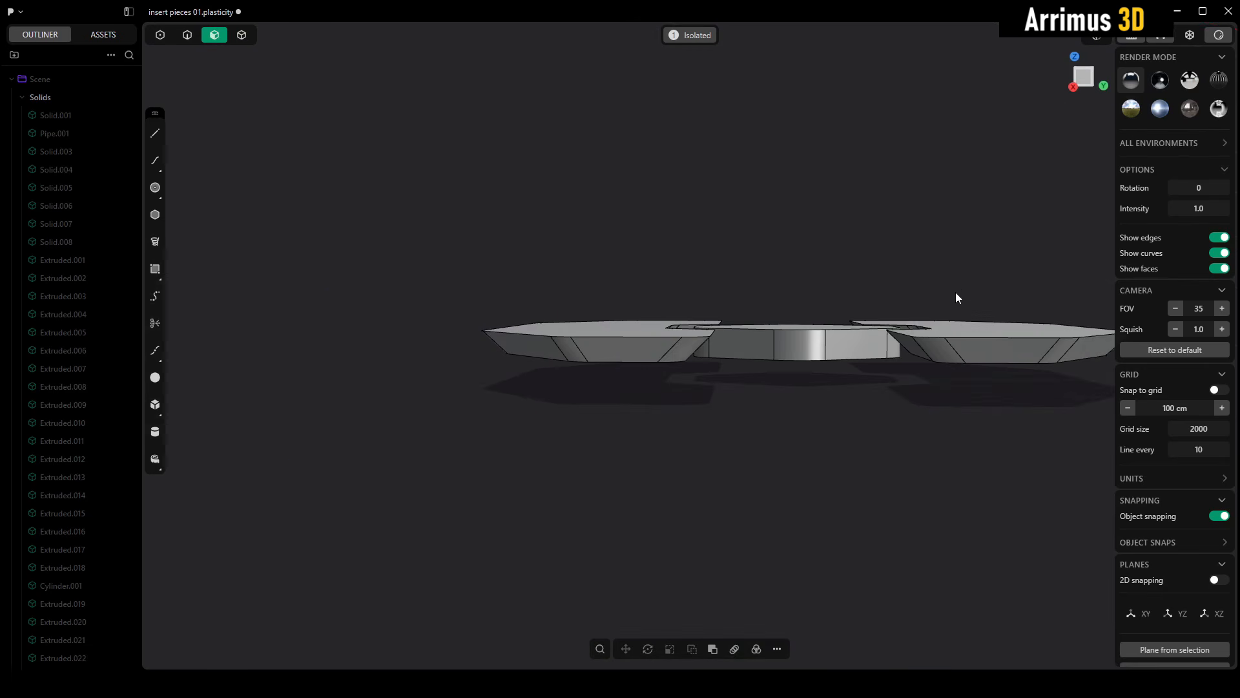
shift+middle_drag(914, 337, 770, 302)
middle_drag(559, 240, 742, 495)
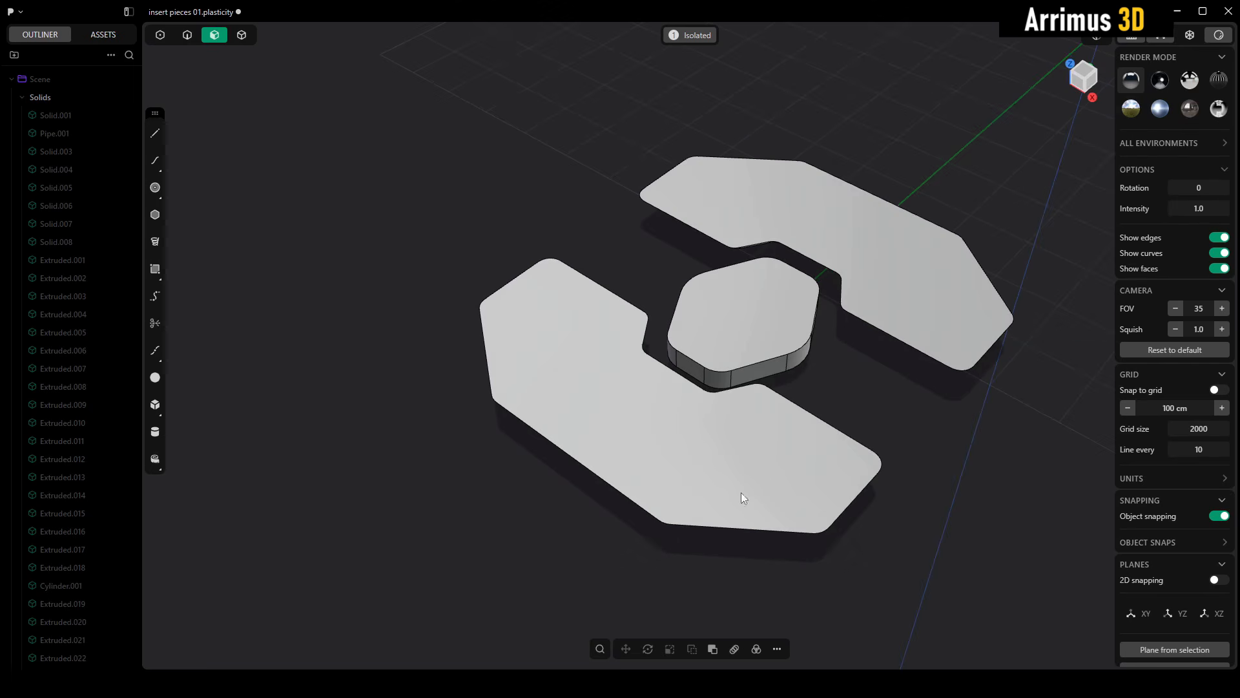
click(882, 273)
shift+click(769, 314)
shift+click(724, 431)
middle_drag(722, 429, 788, 303)
scroll(765, 340, up, 1)
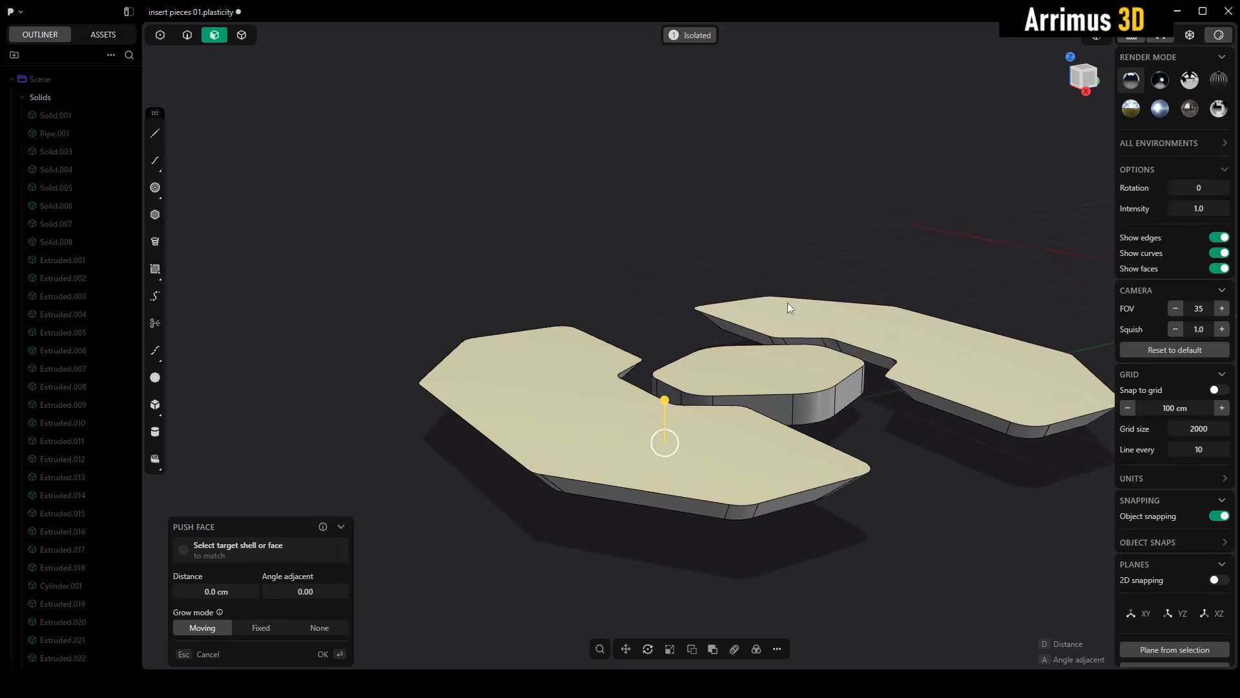
key(d)
click(780, 296)
right_click(780, 296)
Step: Leave isolation and copy all cutters with their inserts, using the centre of the hexagonal cutter's top face as the placement point
middle_drag(866, 209, 970, 377)
key(4)
key(Escape)
drag(974, 283, 500, 544)
middle_drag(543, 491, 777, 322)
scroll(653, 332, up, 5)
key(ctrl+d)
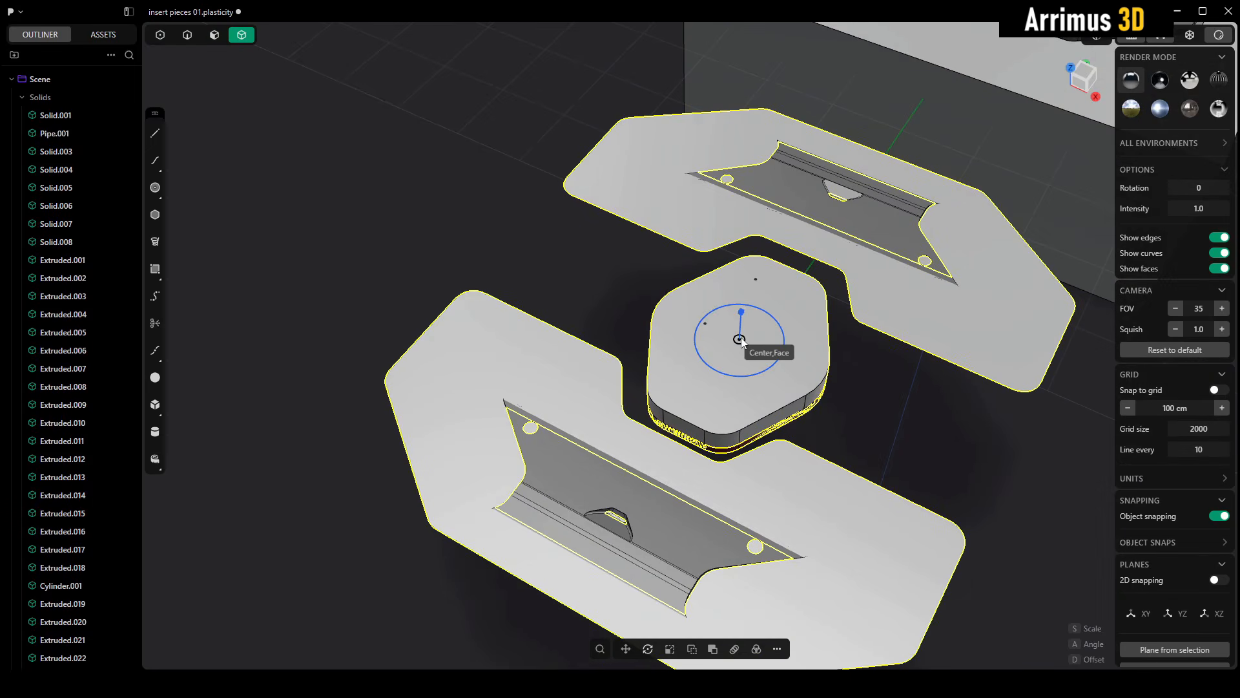
click(740, 340)
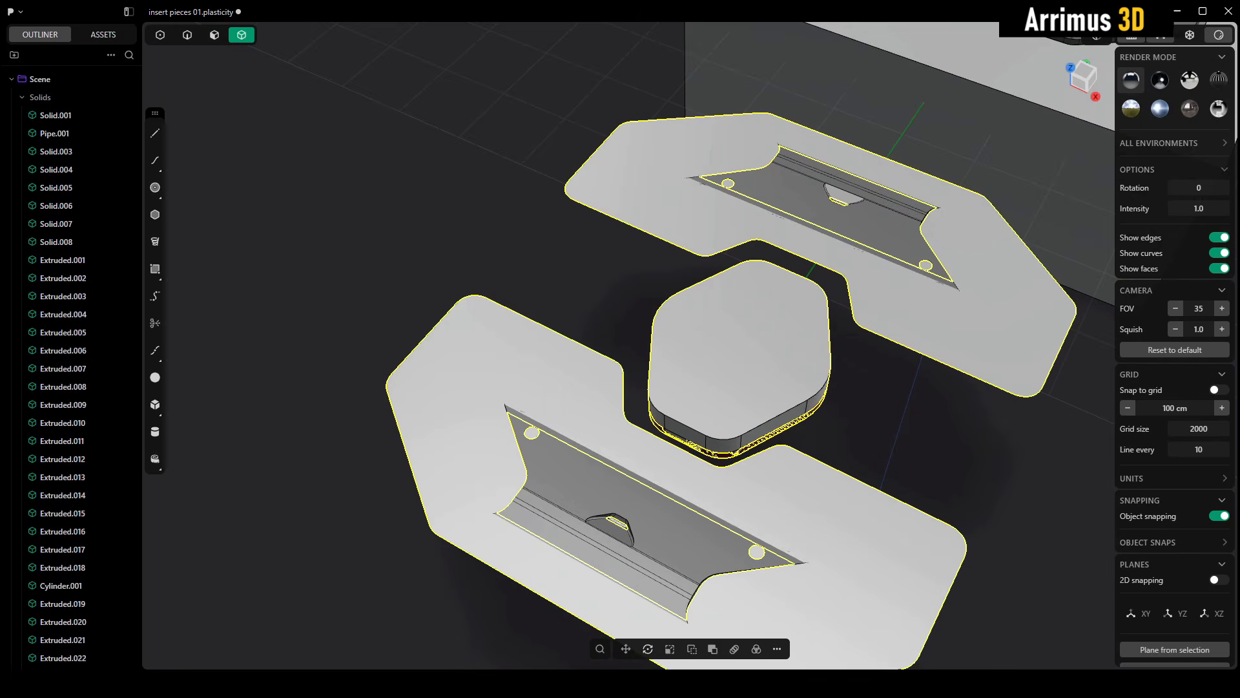
Step: Switch to the cooler 2 file and paste the pieces onto the cooler's side face above the hexagonal hole pattern, scaled to fit
click(1107, 632)
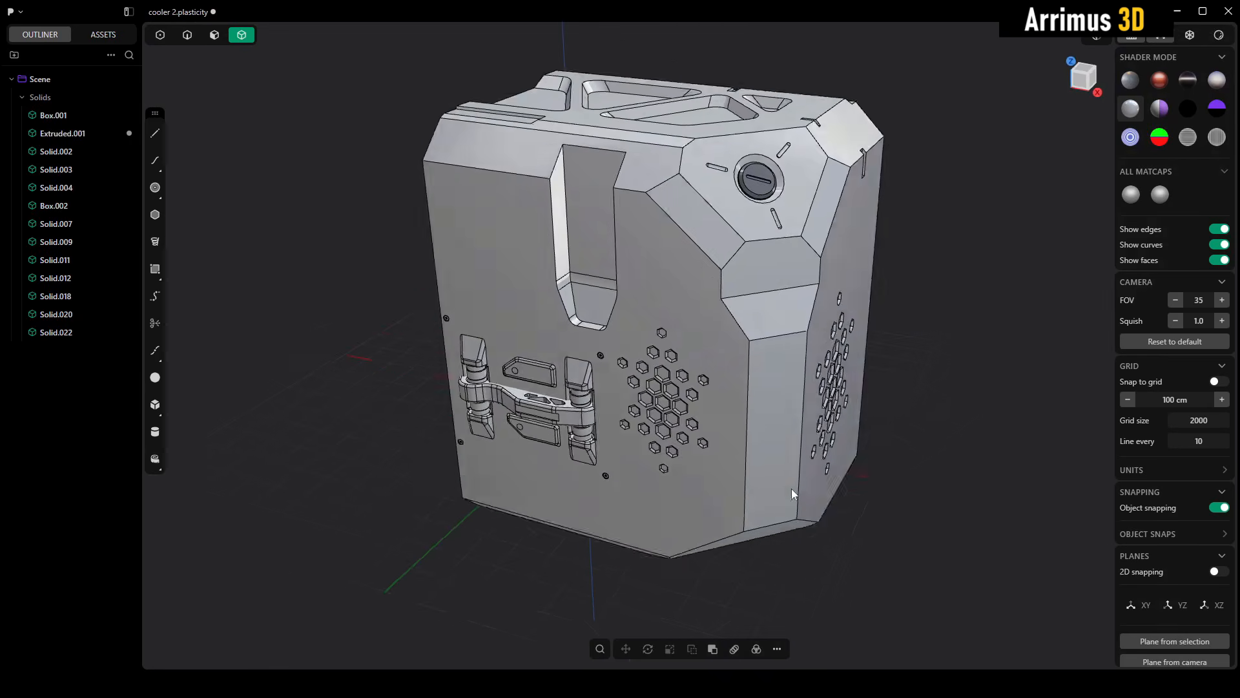
middle_drag(791, 488, 704, 425)
scroll(742, 445, up, 5)
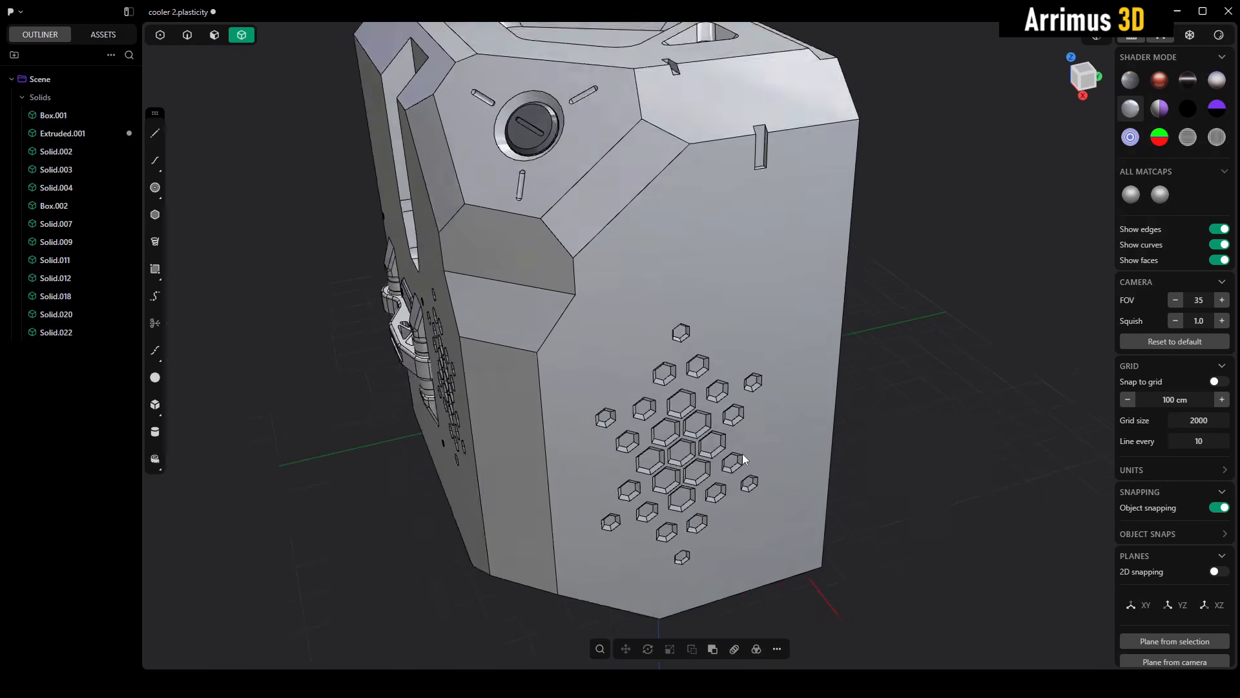
key(ctrl+v)
click(770, 223)
shift+middle_drag(781, 244, 744, 315)
key(s)
click(746, 260)
Step: Offset the pasted pieces about -0.7 cm into the side face and confirm their placement
scroll(747, 260, up, 5)
middle_drag(747, 261, 762, 316)
key(d)
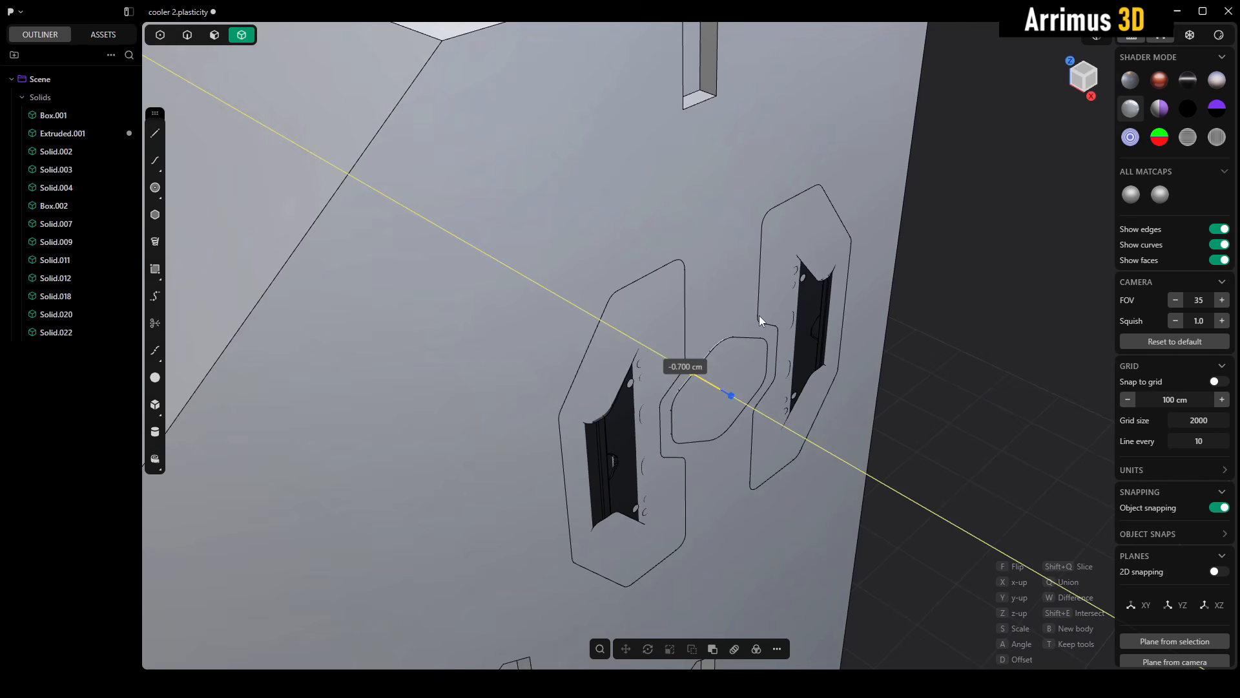
click(758, 315)
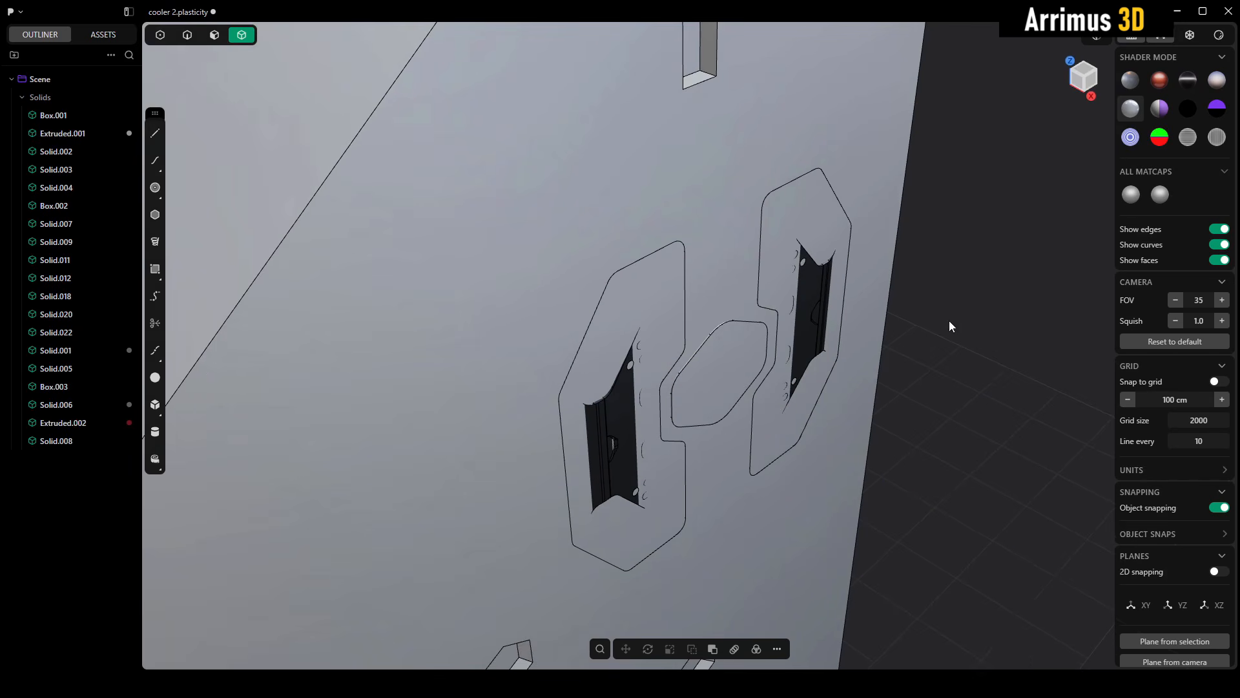
Step: Cut the three cutter solids out of the cooler body with a Boolean difference, leaving the inserts in the recesses
shift+click(730, 332)
shift+click(649, 288)
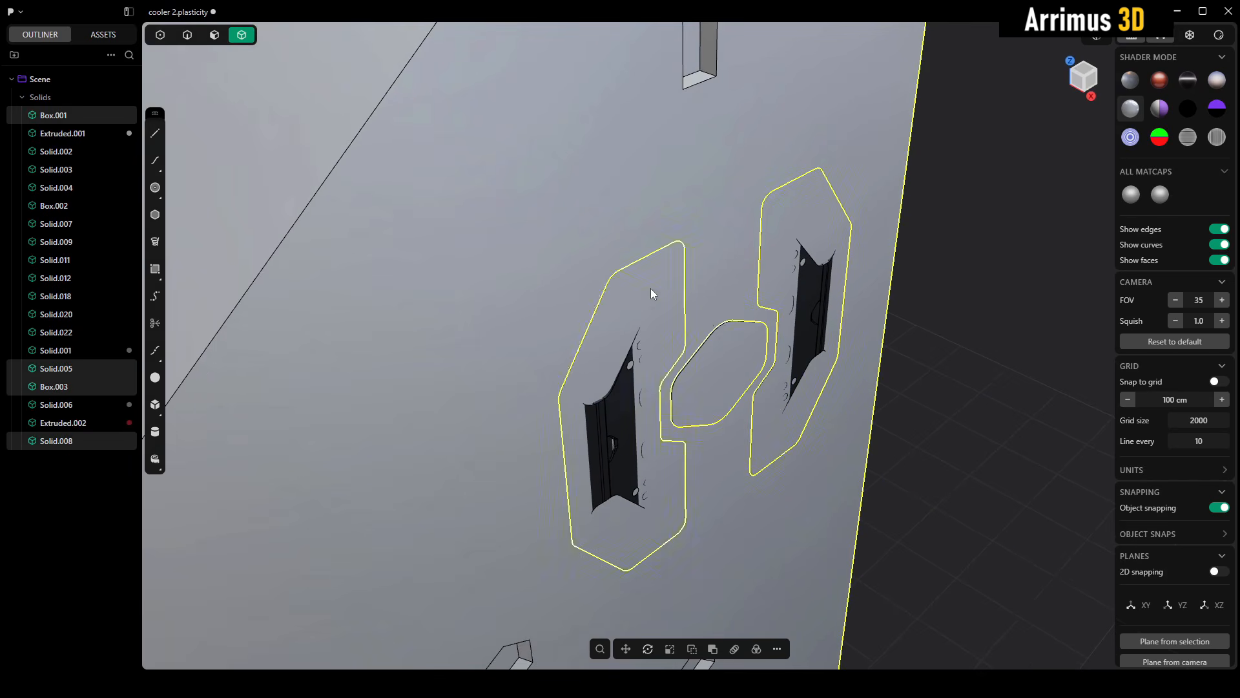
key(q)
right_click(905, 319)
click(905, 319)
middle_drag(820, 350, 797, 313)
Step: Give the two angular inserts and the hexagonal insert a grey material with 0.30 roughness and 0.30 metalness
click(797, 312)
shift+click(581, 301)
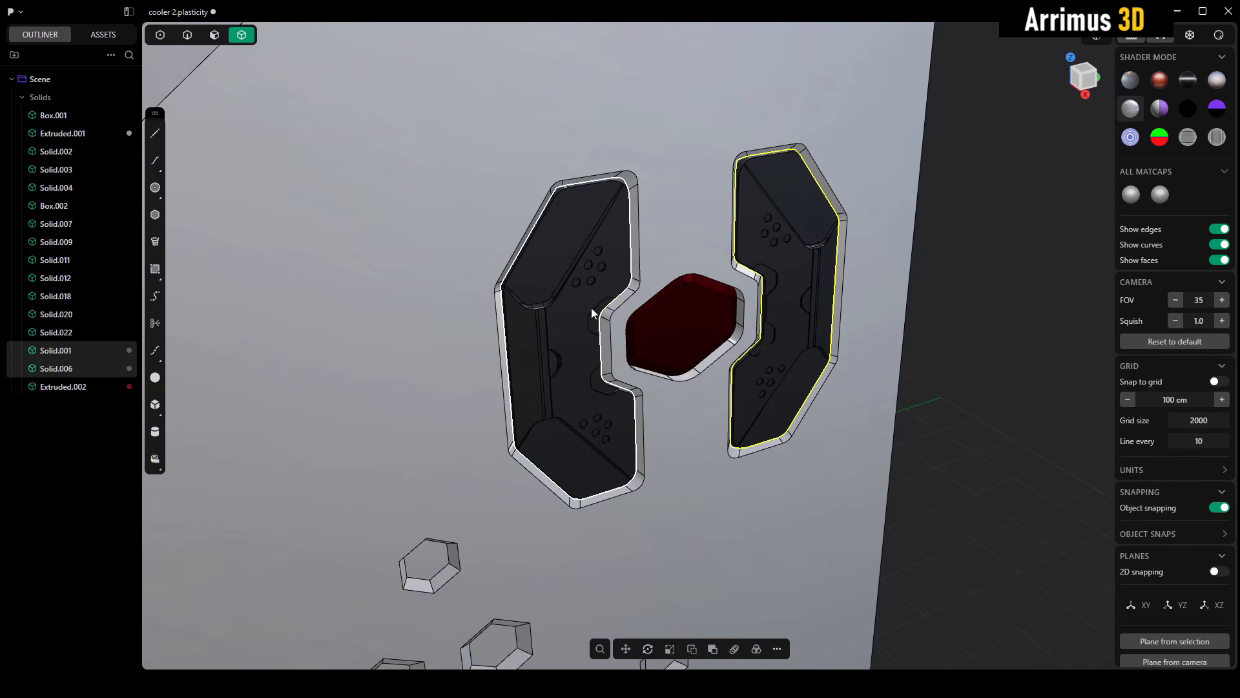
key(m)
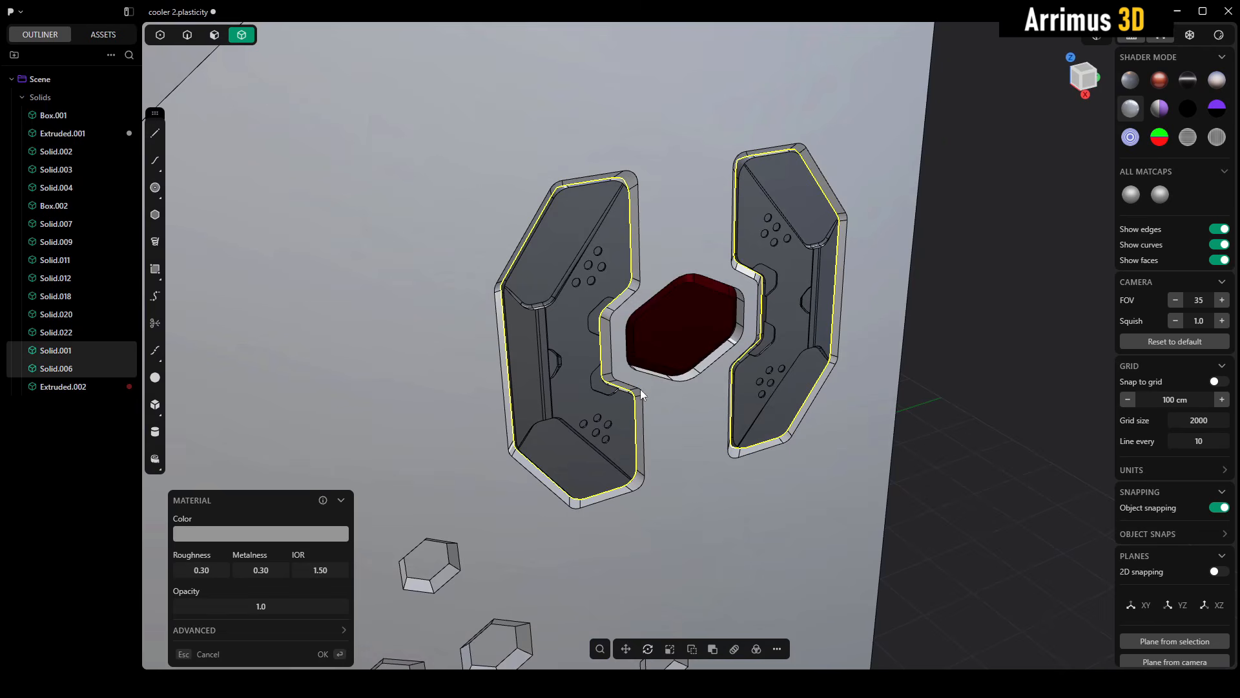
key(Return)
click(687, 338)
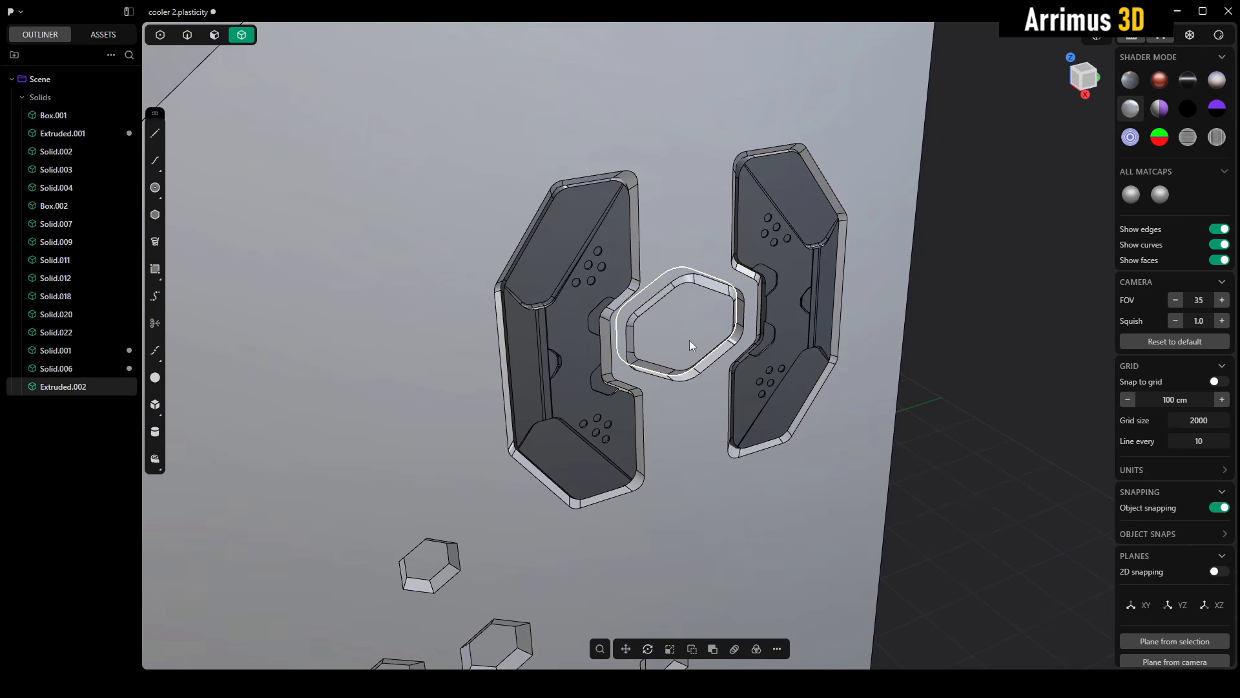
key(m)
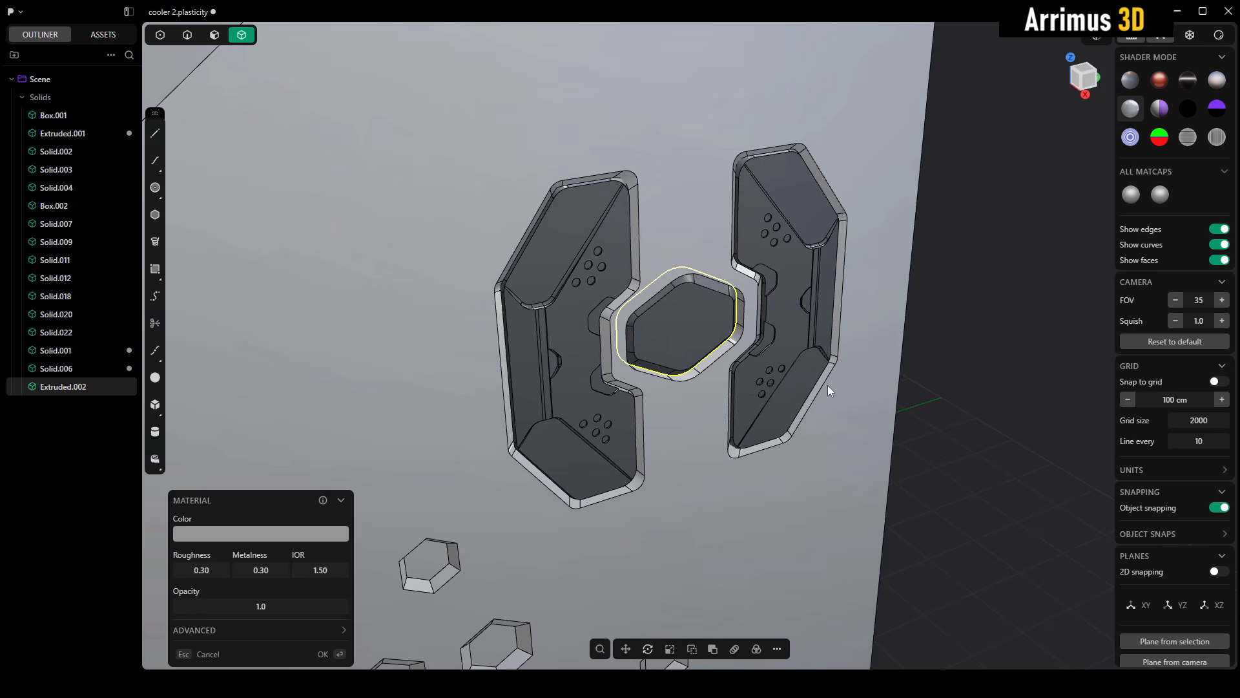
key(Return)
Step: Examine the finished insert on the cooler's side, return to the insert pieces 01 file, and look over the whole piece library
middle_drag(886, 367, 766, 342)
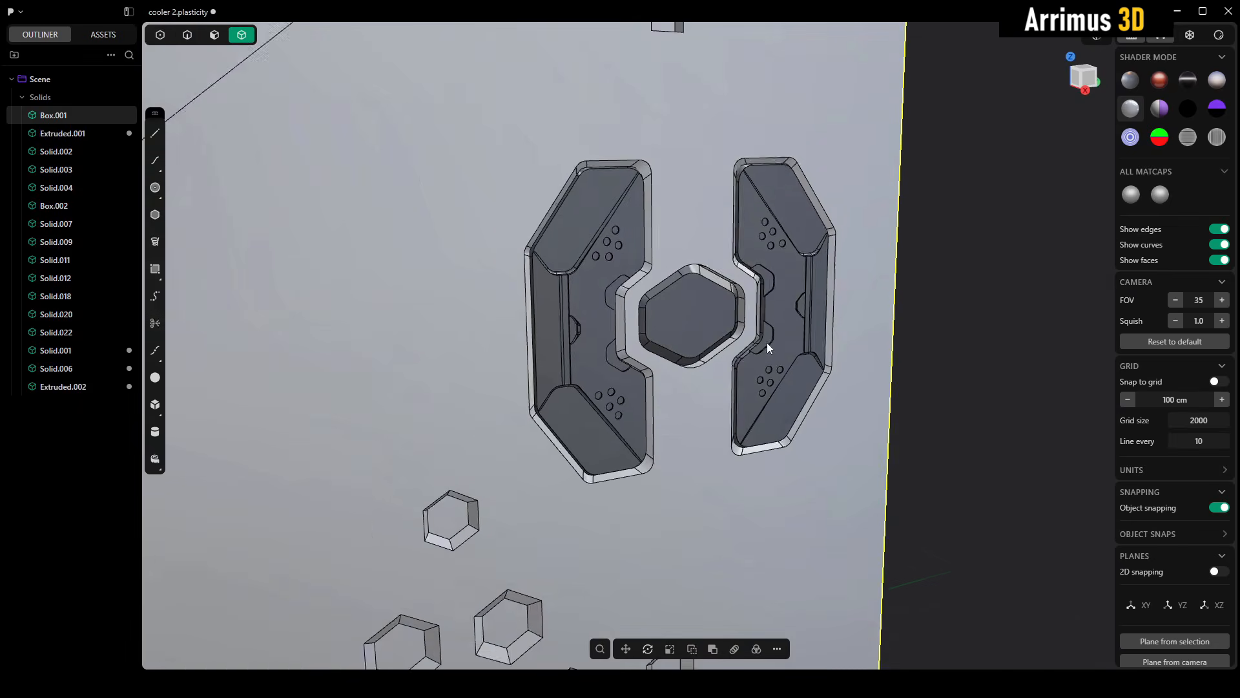
scroll(766, 342, down, 5)
mouse_move(994, 683)
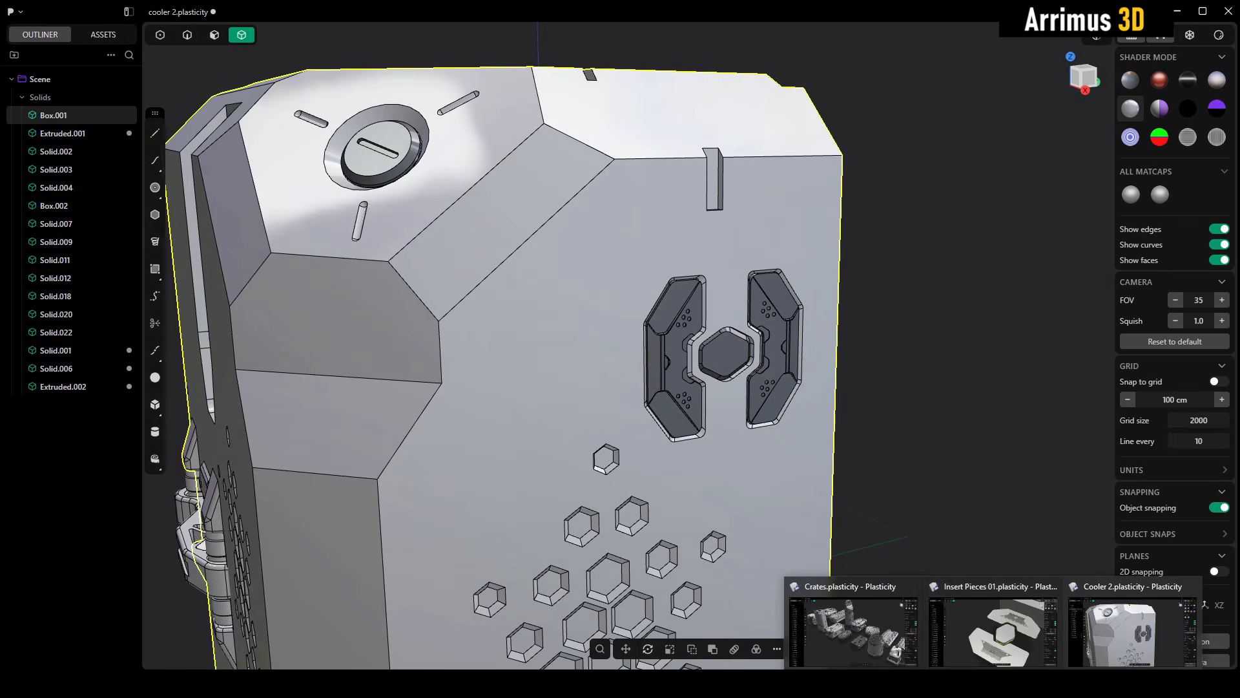
click(1015, 648)
scroll(819, 407, down, 6)
middle_drag(722, 235, 928, 429)
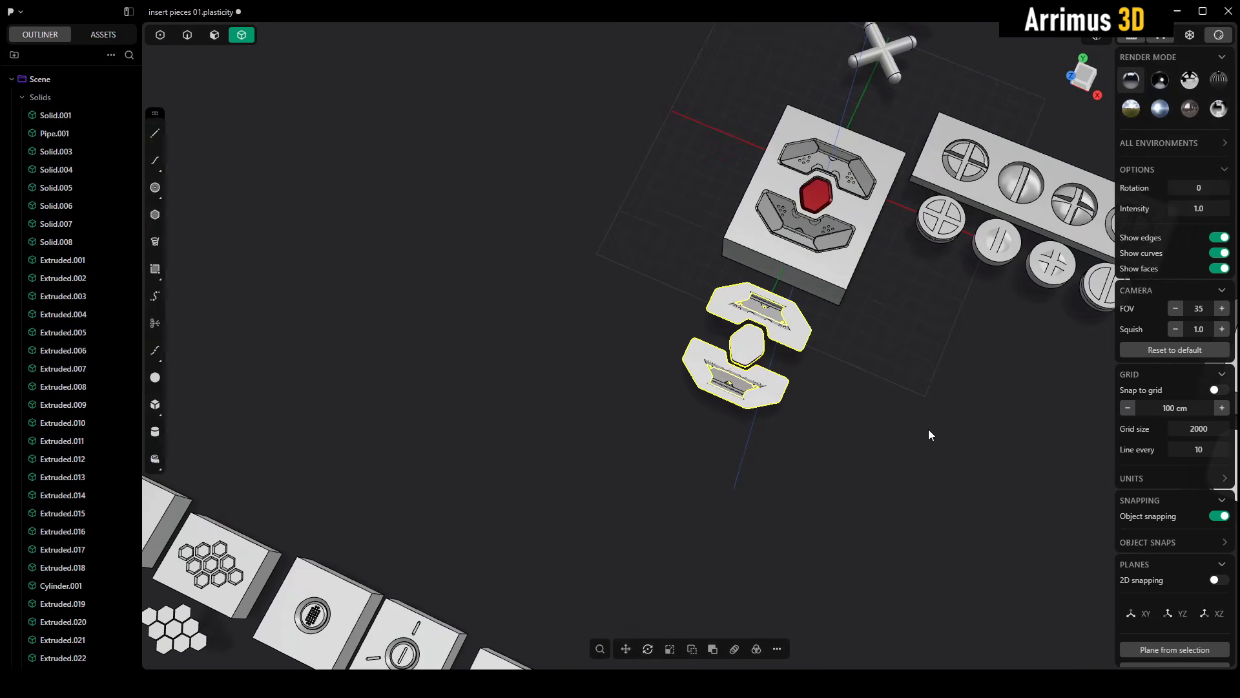
click(928, 430)
shift+middle_drag(856, 339, 697, 421)
scroll(804, 325, down, 8)
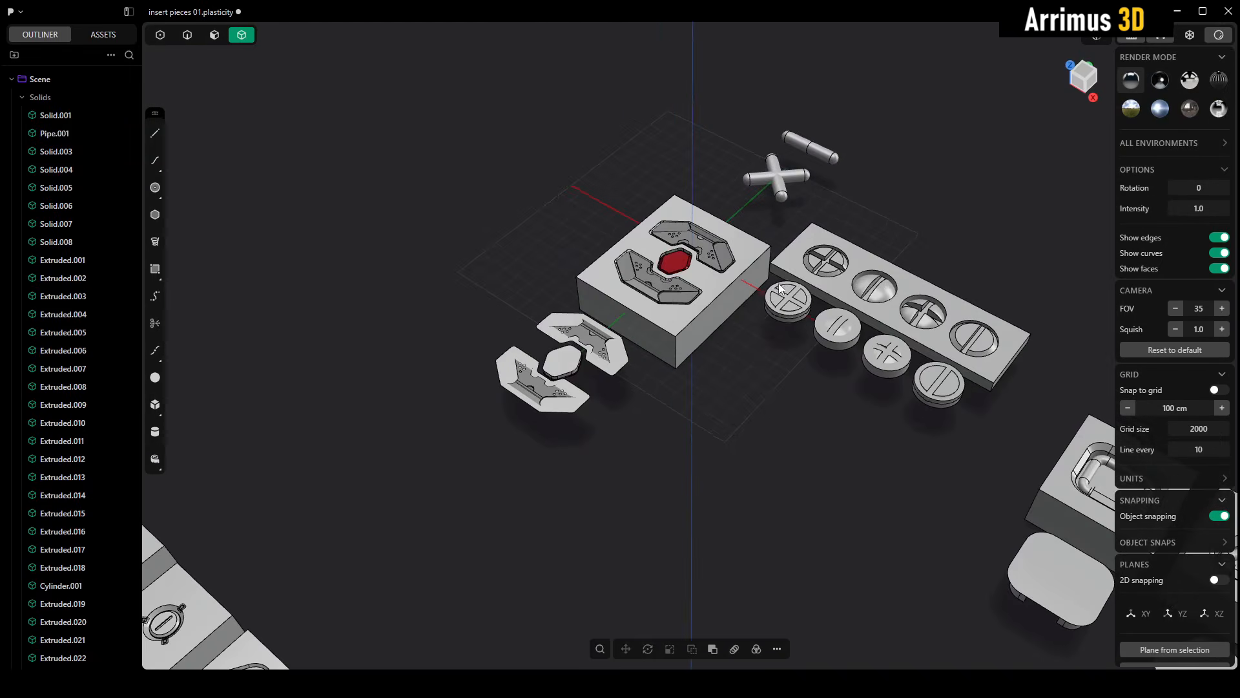
shift+middle_drag(748, 323, 663, 302)
scroll(724, 372, up, 7)
scroll(647, 394, down, 8)
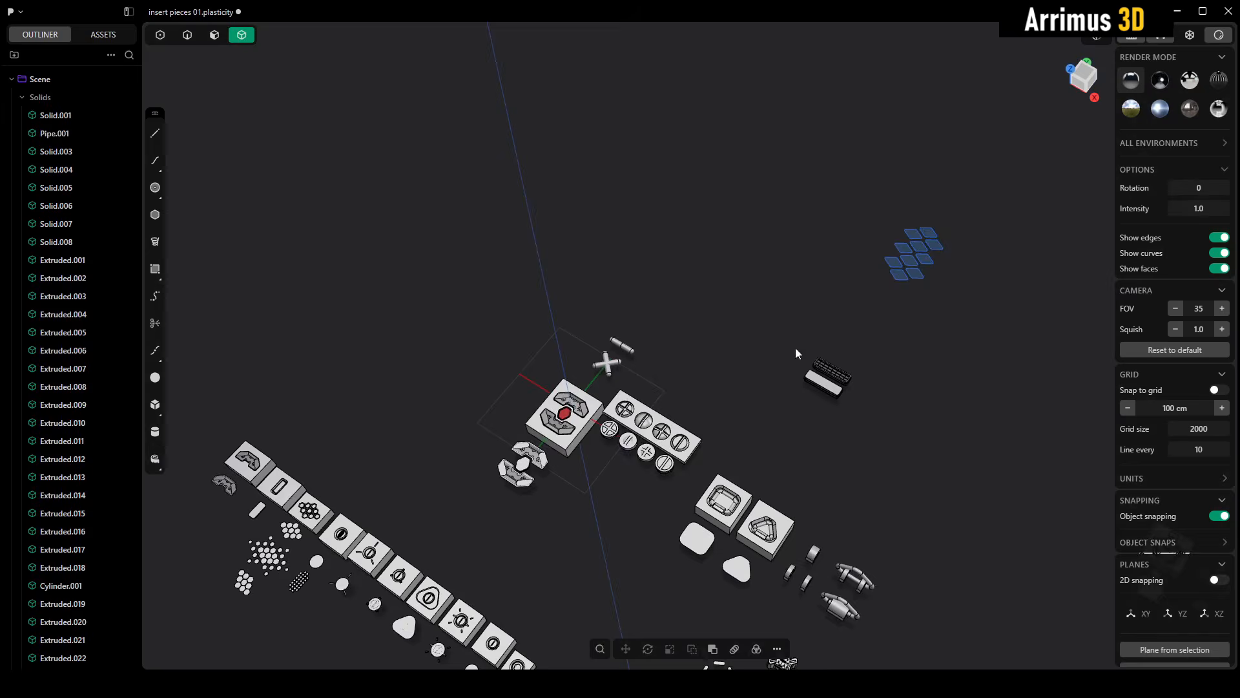
shift+middle_drag(930, 458, 690, 208)
scroll(822, 366, down, 2)
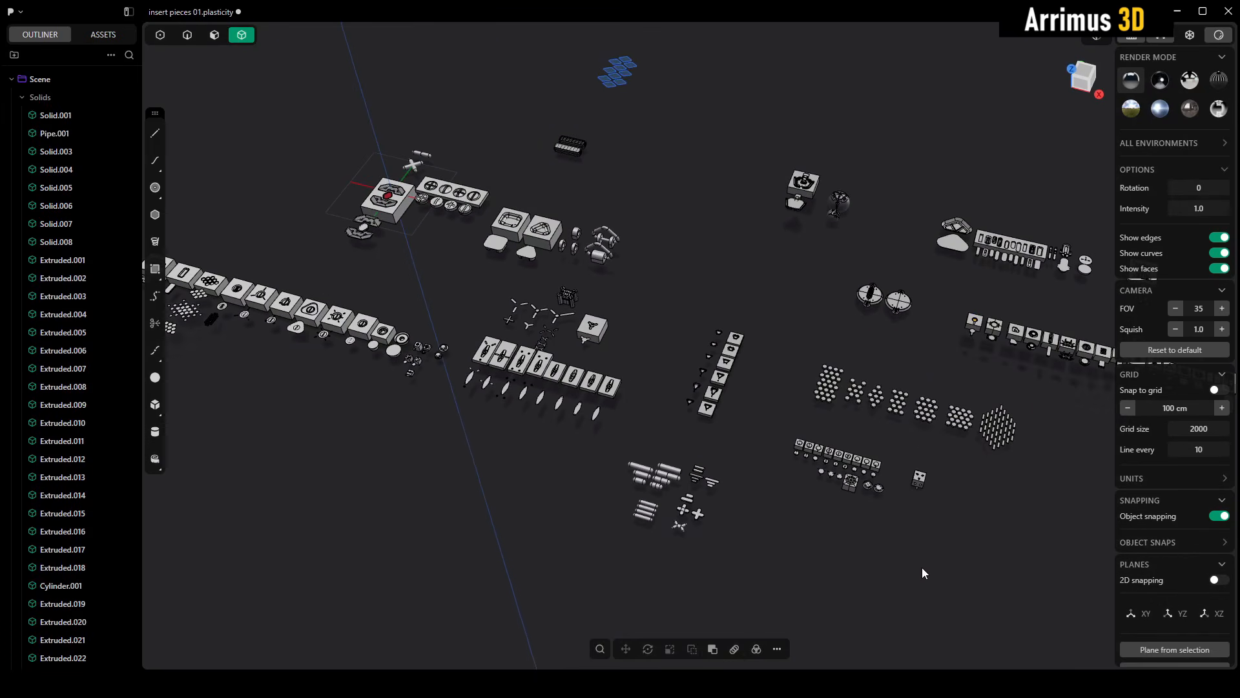